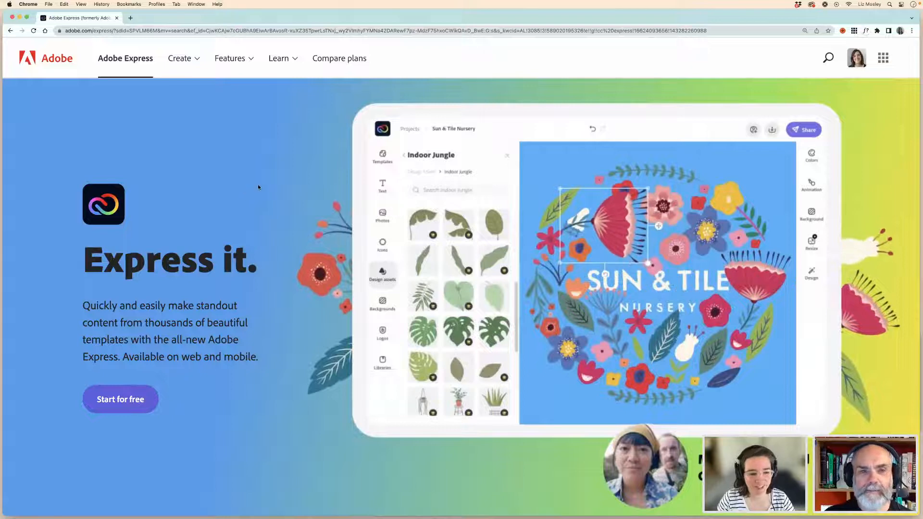
# - Look over the Adobe Express landing page and start the free web app from its closing section
pyautogui.scroll(-10, 258, 187)
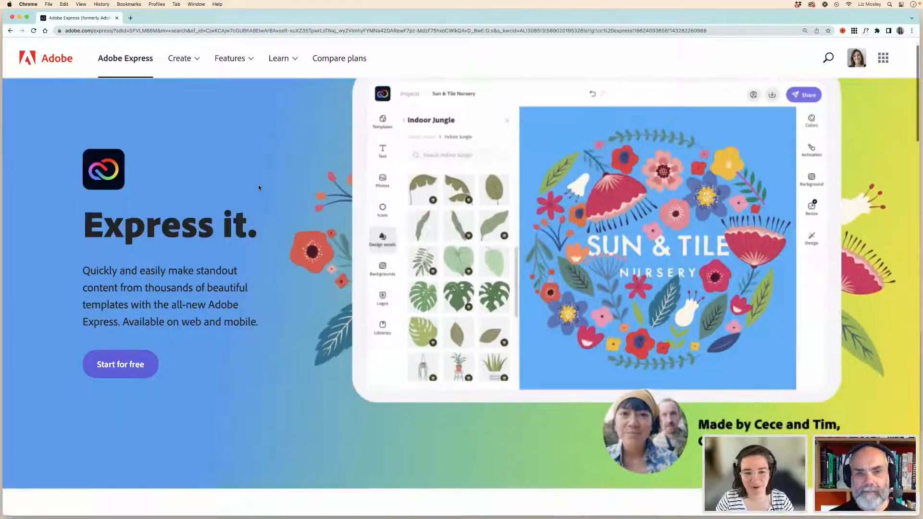
pyautogui.scroll(-15, 258, 187)
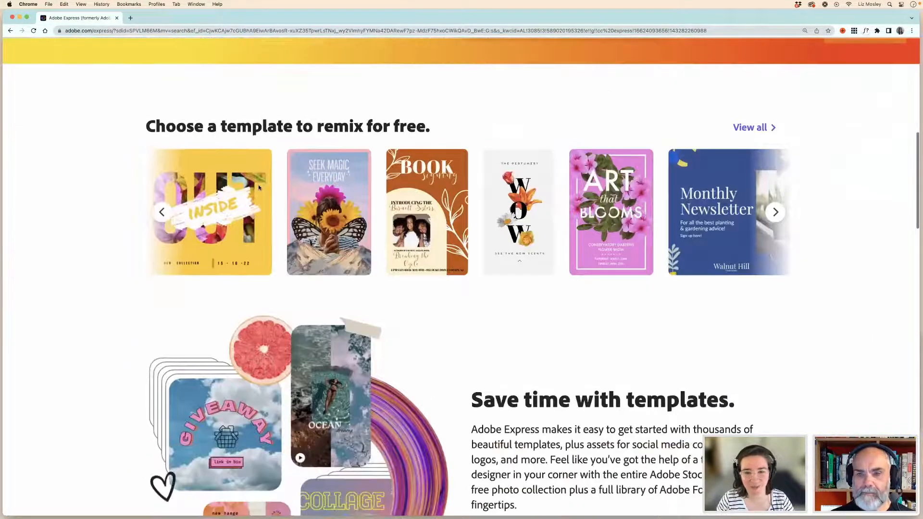
pyautogui.scroll(-15, 260, 187)
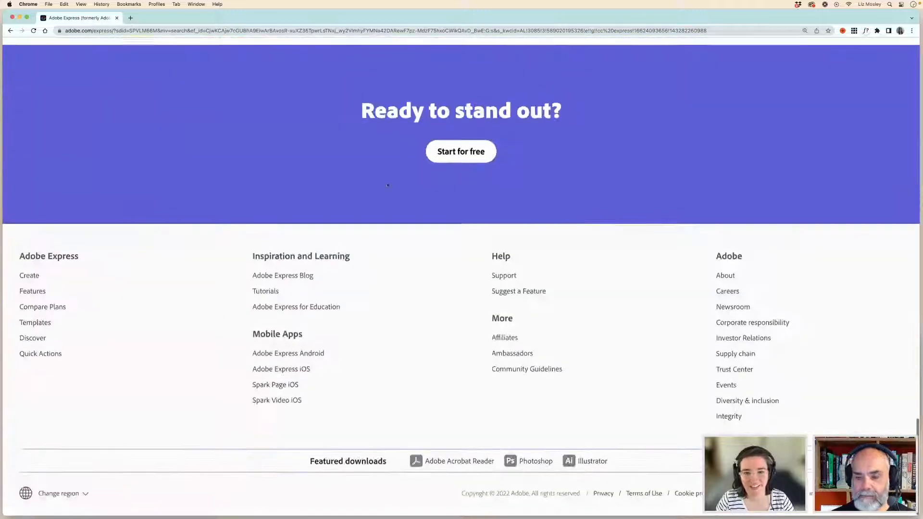
pyautogui.click(457, 155)
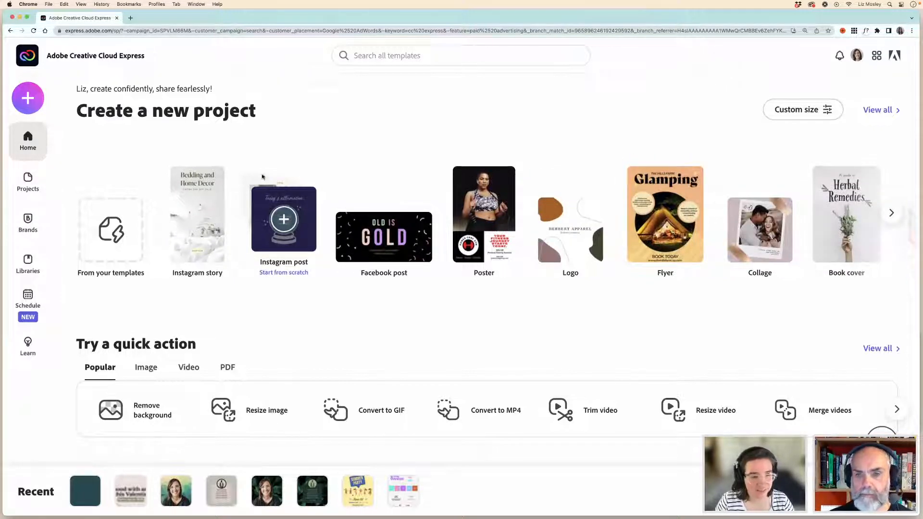
# - Search all templates for "flyer templates" and browse the results for flyer design ideas
pyautogui.click(369, 57)
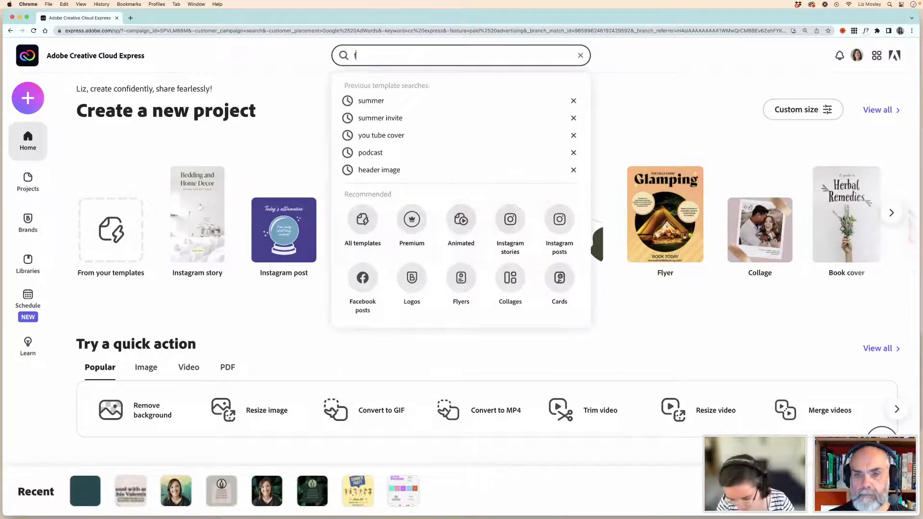
pyautogui.write('flyer templates')
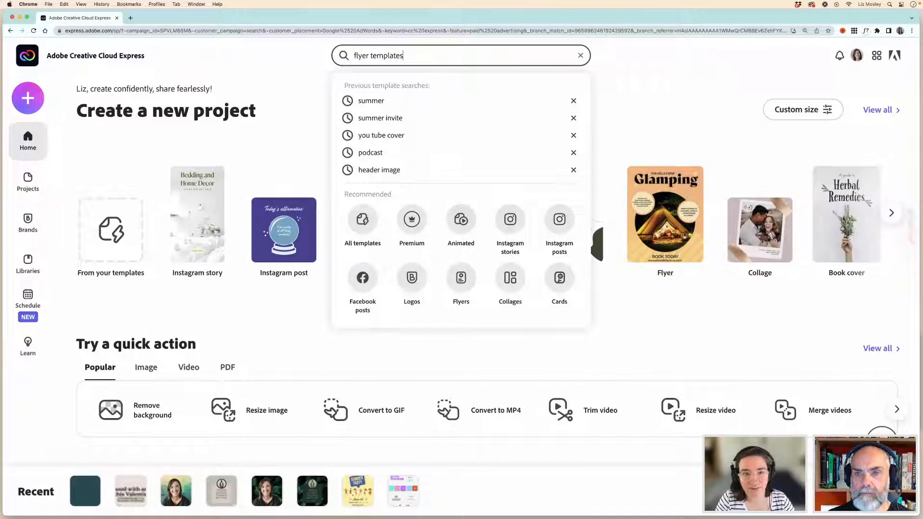
pyautogui.press('Return')
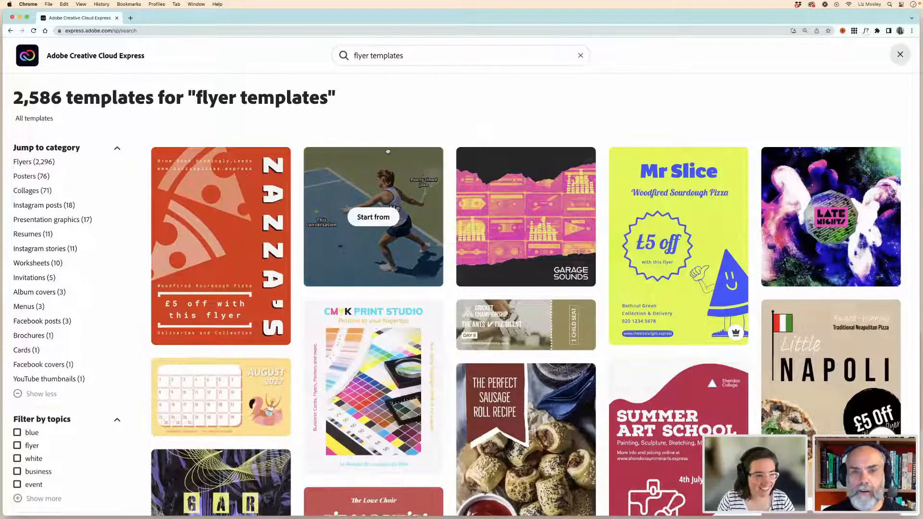
pyautogui.scroll(-10, 387, 151)
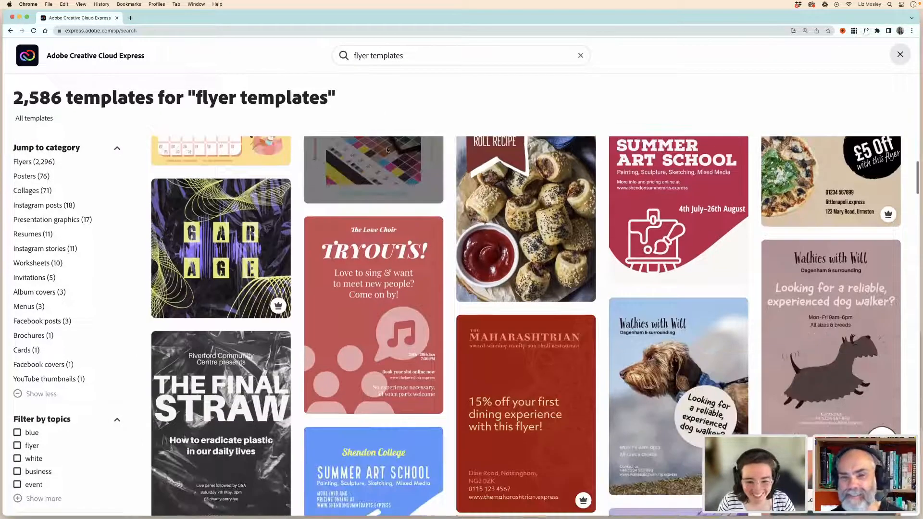
pyautogui.scroll(-8, 387, 151)
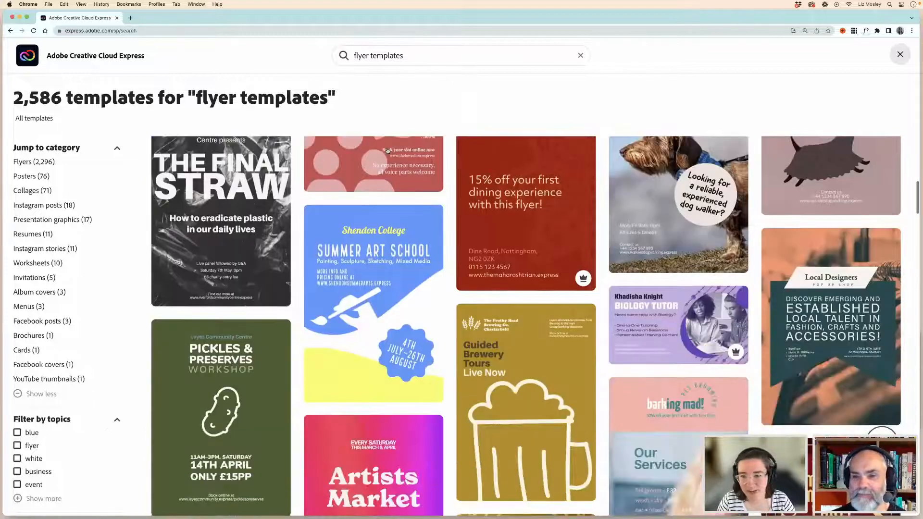
pyautogui.scroll(-15, 387, 151)
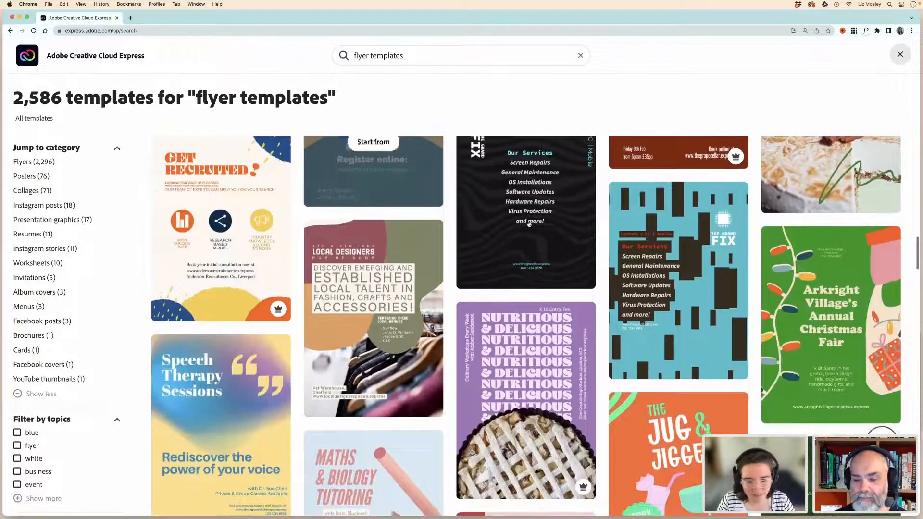
pyautogui.scroll(-15, 529, 224)
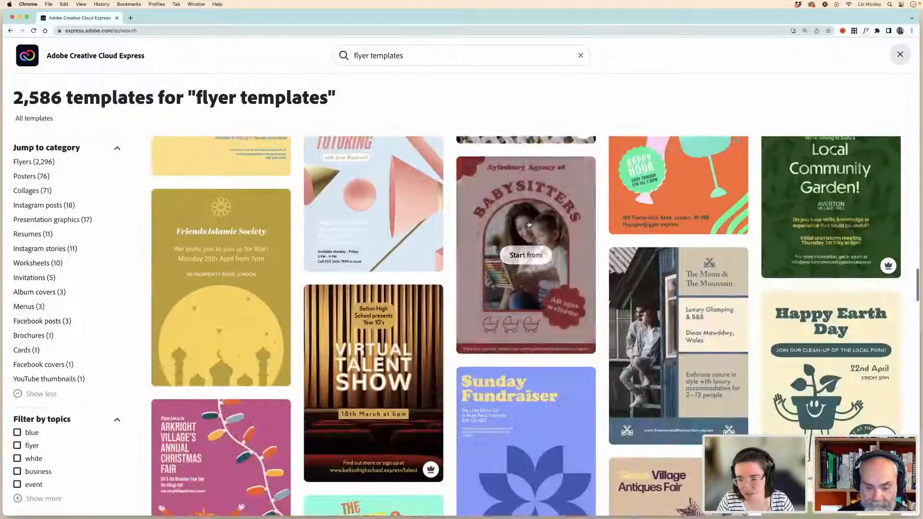
pyautogui.scroll(-12, 529, 224)
pyautogui.scroll(13, 529, 223)
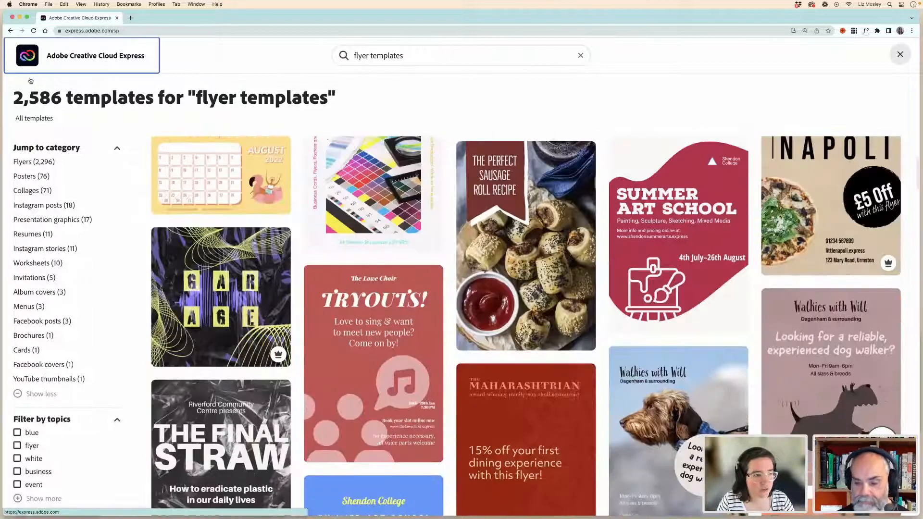
# - Return to the home page, view all creation options, and start a blank flyer from scratch
pyautogui.click(27, 55)
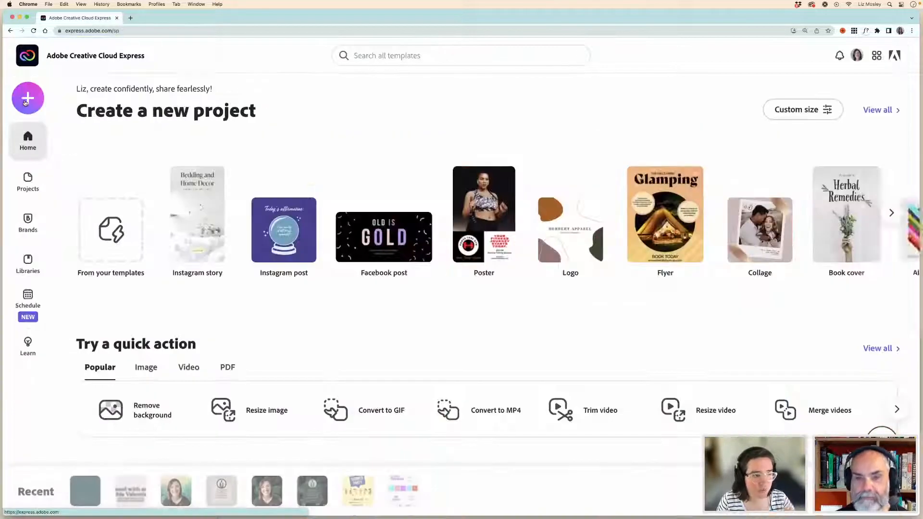
pyautogui.click(26, 100)
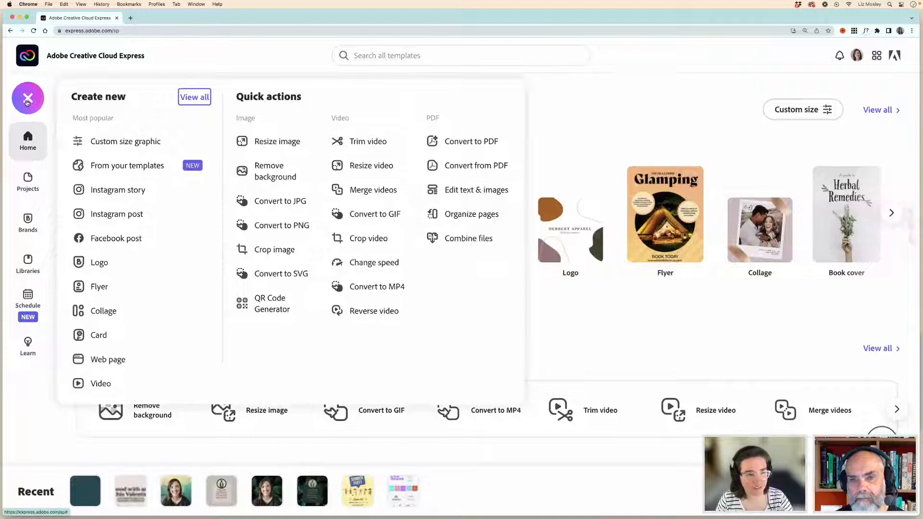
pyautogui.click(195, 98)
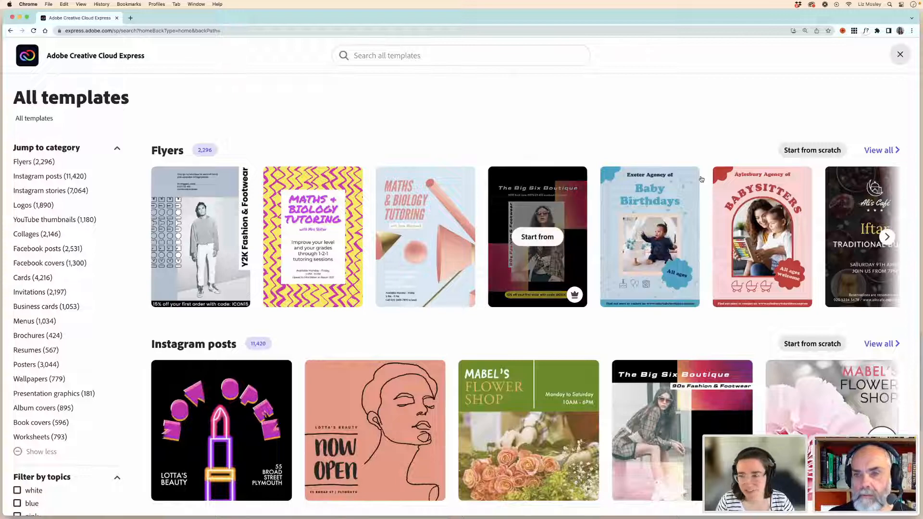
pyautogui.click(818, 152)
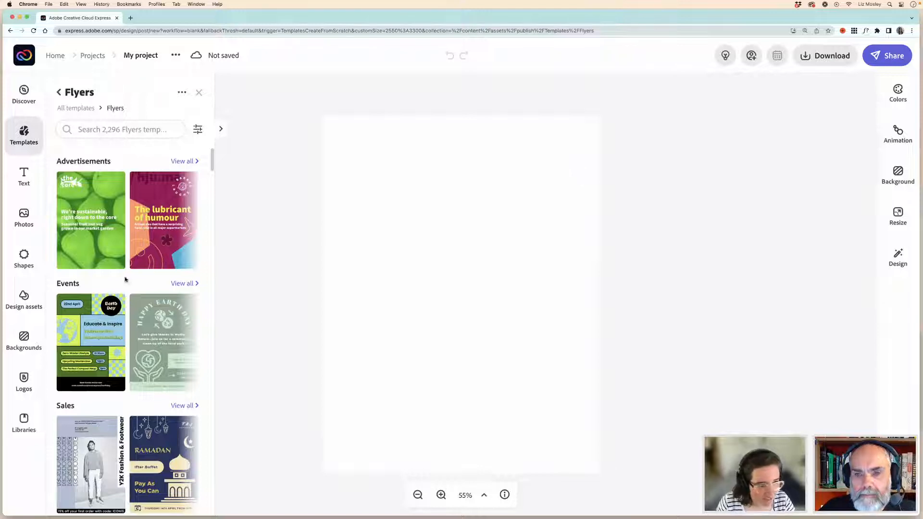
# - Glance through the flyer templates and search the background library for "summer"
pyautogui.scroll(-5, 124, 279)
pyautogui.scroll(-10, 123, 281)
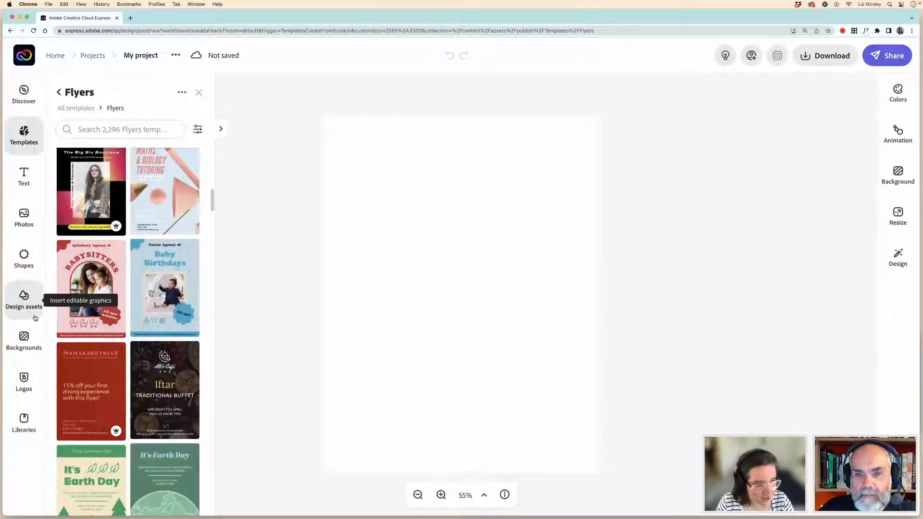
pyautogui.click(24, 339)
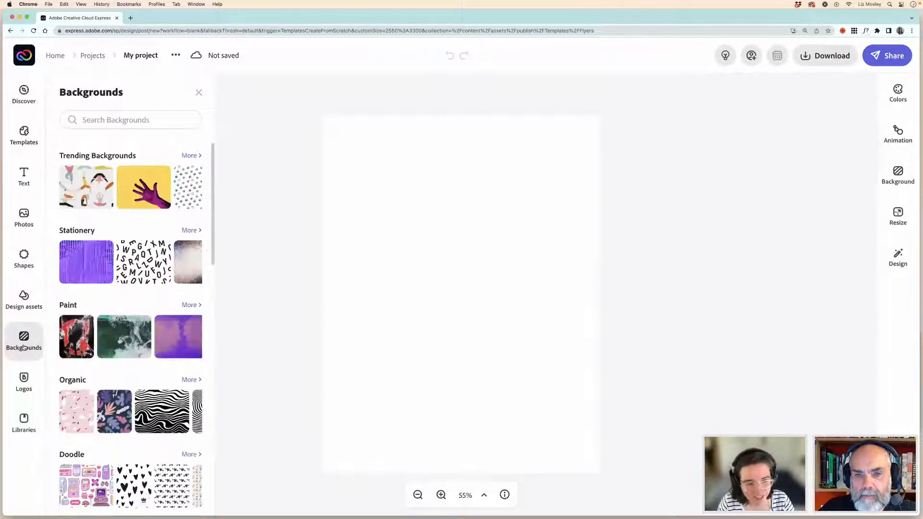
pyautogui.click(99, 122)
pyautogui.write('summer')
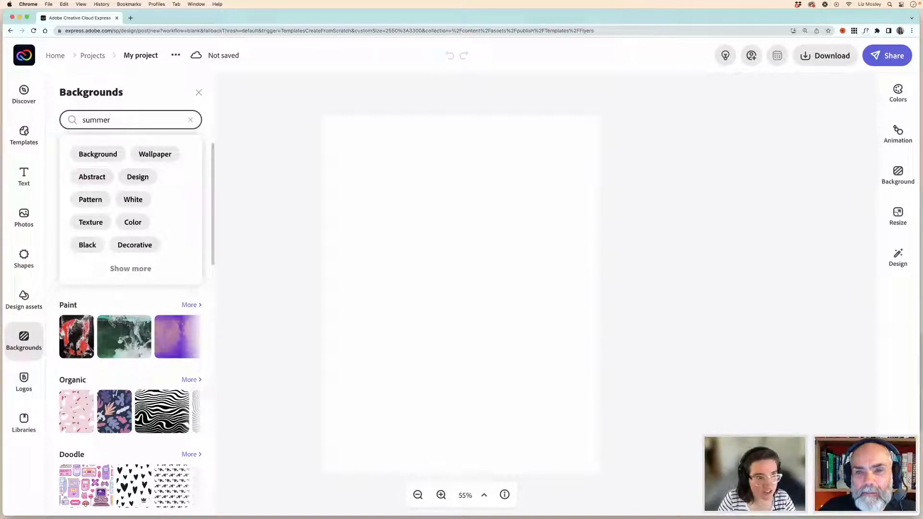
pyautogui.press('Return')
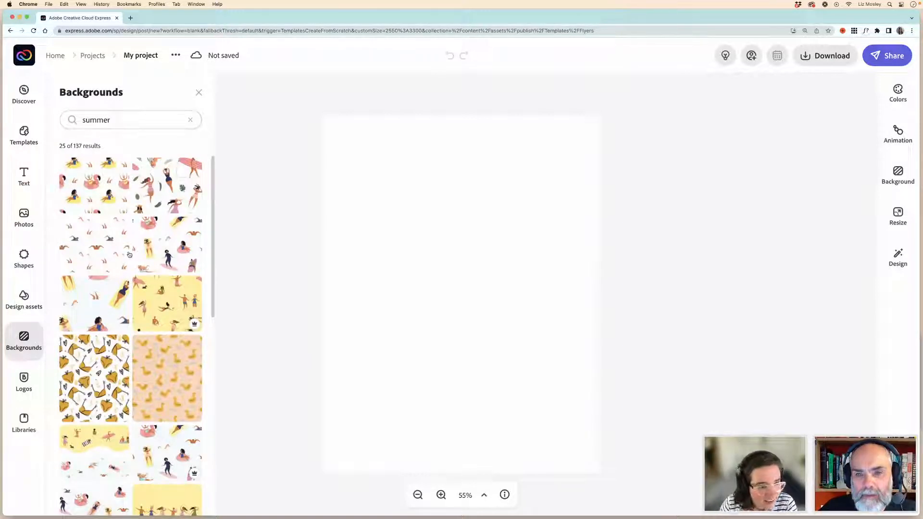
# - Try the leafy beach shoreline background as a freely movable image enlarged to cover the flyer, and delete it
pyautogui.scroll(-1, 133, 254)
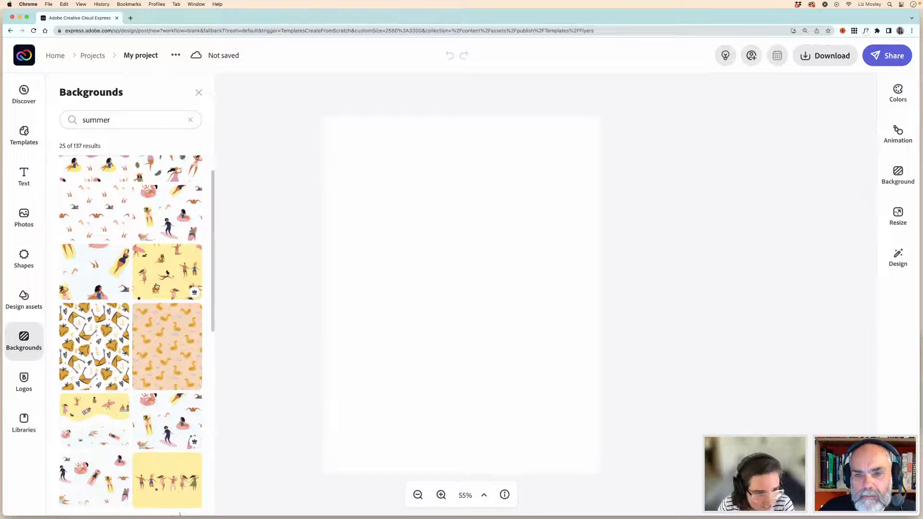
pyautogui.scroll(-4, 157, 287)
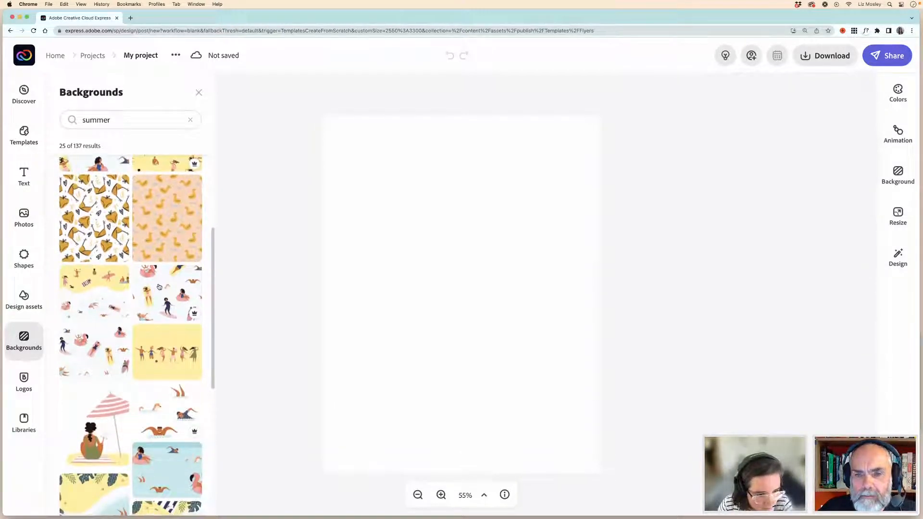
pyautogui.scroll(-6, 159, 287)
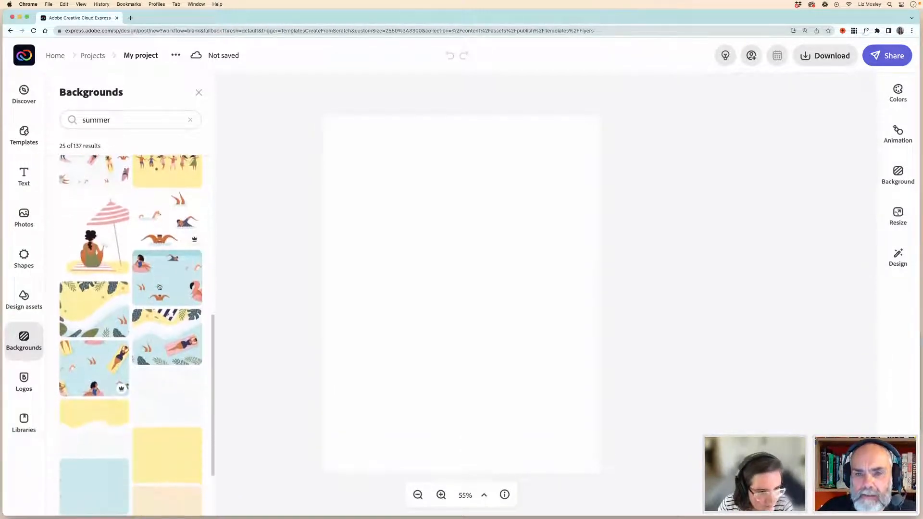
pyautogui.scroll(-2, 159, 287)
pyautogui.click(85, 258)
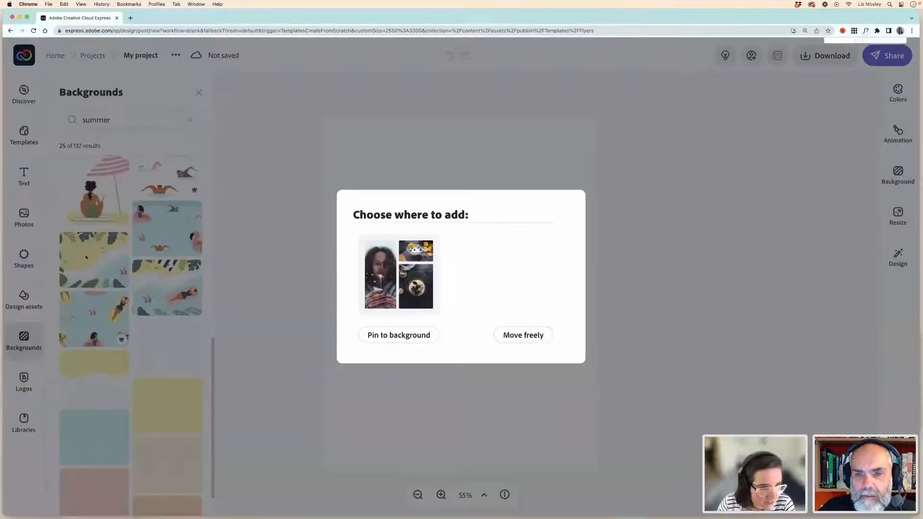
pyautogui.click(533, 337)
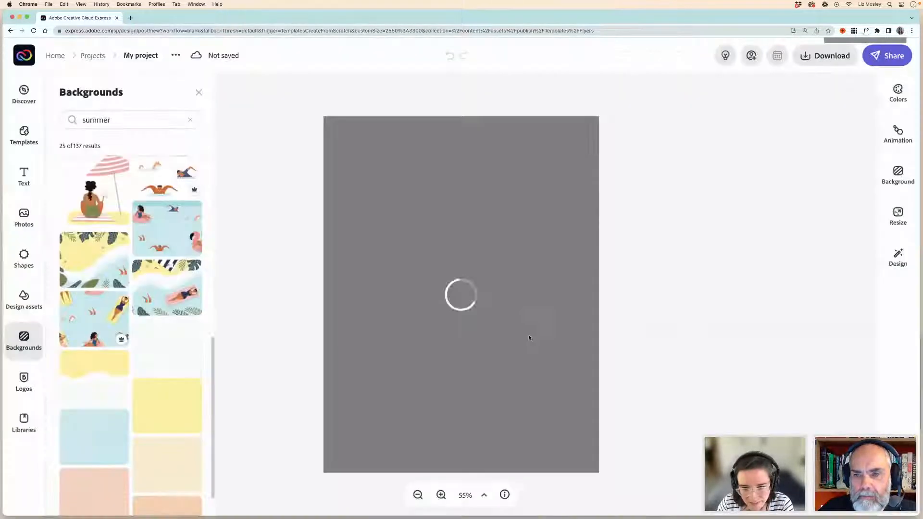
pyautogui.moveTo(484, 314); pyautogui.dragTo(423, 196)
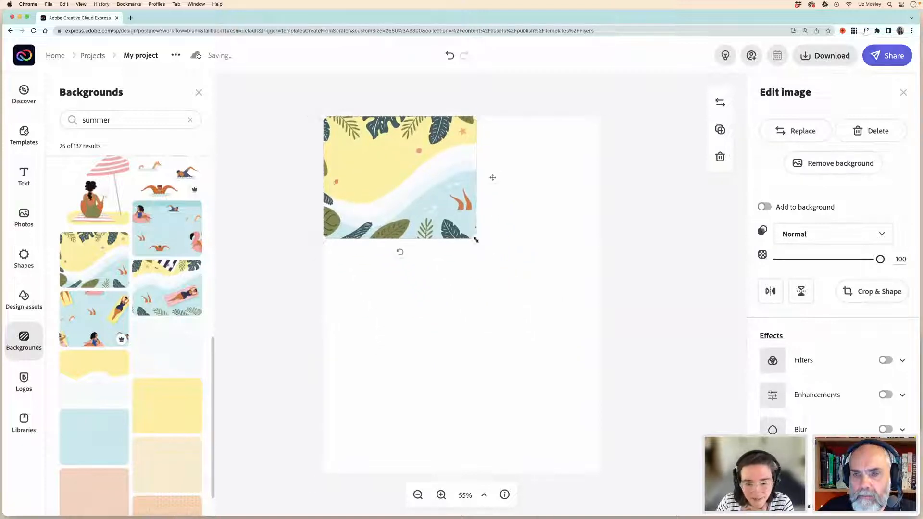
pyautogui.moveTo(476, 240); pyautogui.dragTo(743, 452)
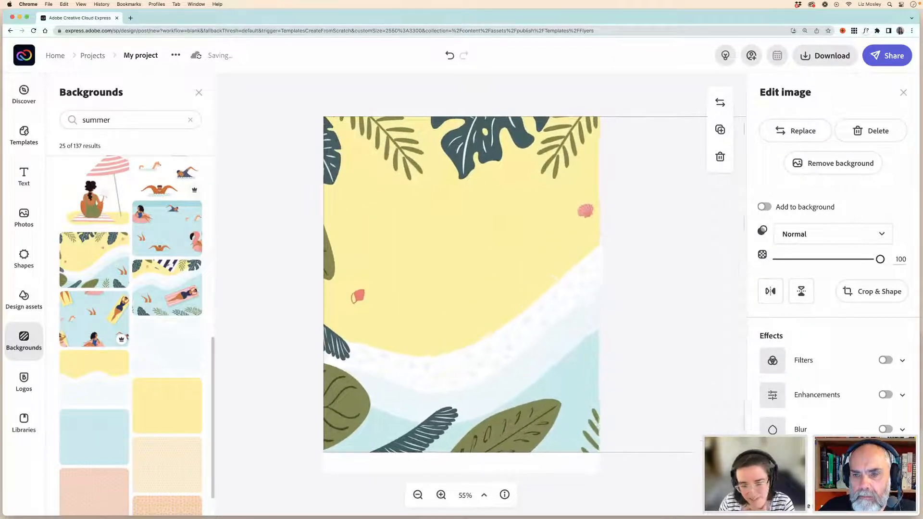
pyautogui.moveTo(524, 226); pyautogui.dragTo(483, 238)
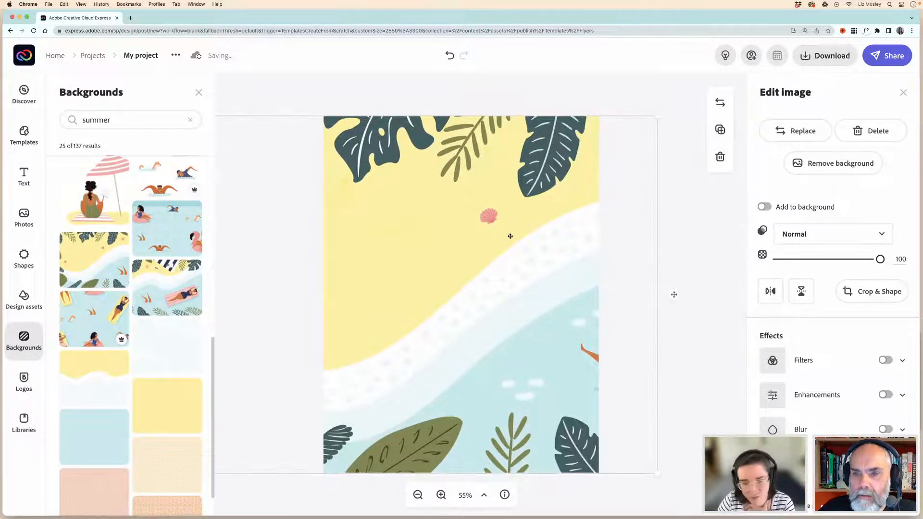
pyautogui.press('Delete')
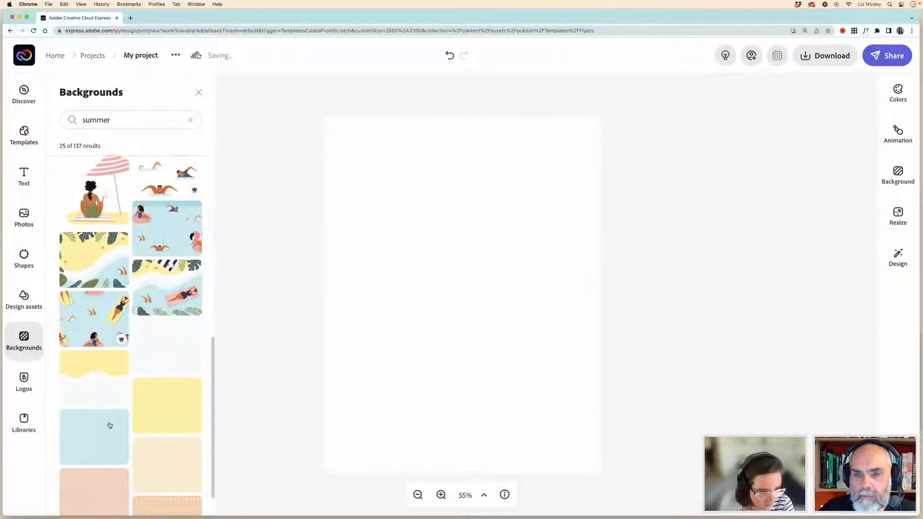
# - Add the pale blue wavy-grid summer background to the flyer, pinned so it fills the page
pyautogui.moveTo(109, 425); pyautogui.dragTo(361, 168)
pyautogui.click(427, 327)
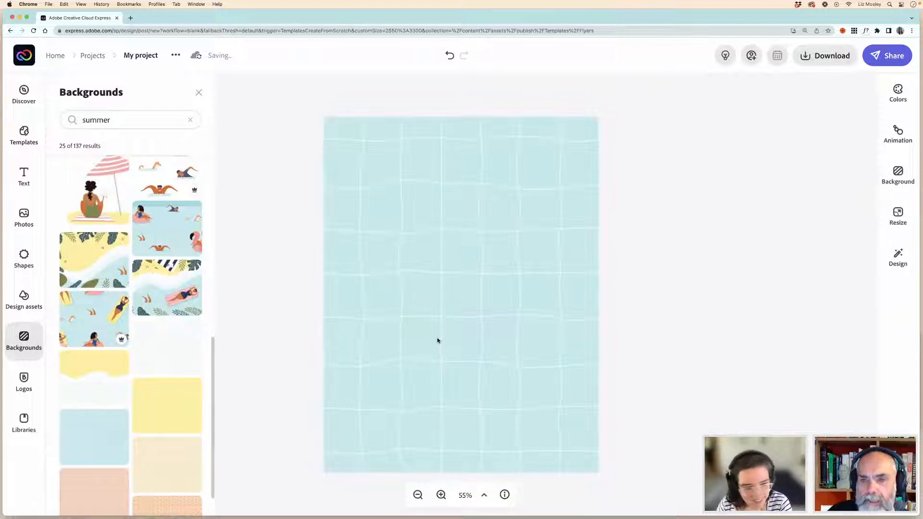
# - Try the white summer background with small yellow and orange motifs as a freely movable image enlarged to cover the flyer, and delete it
pyautogui.scroll(-5, 167, 348)
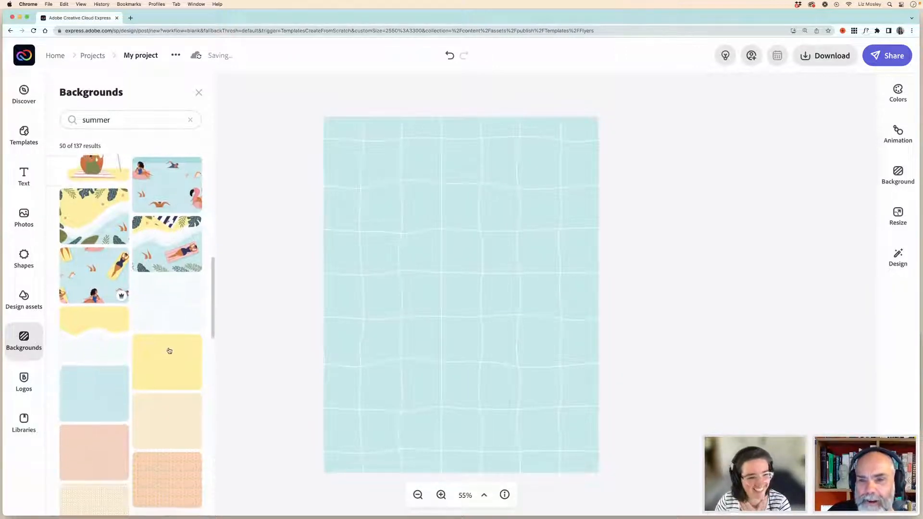
pyautogui.scroll(-3, 169, 350)
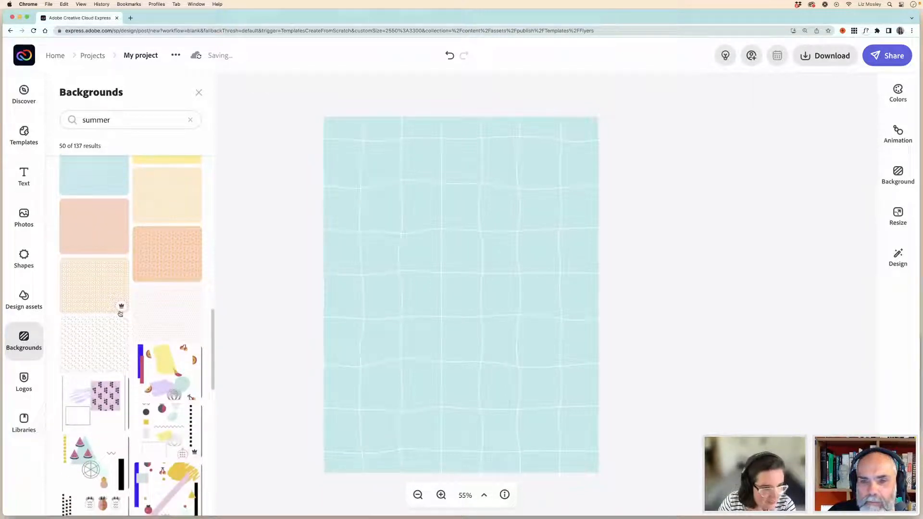
pyautogui.scroll(2, 117, 372)
pyautogui.click(109, 397)
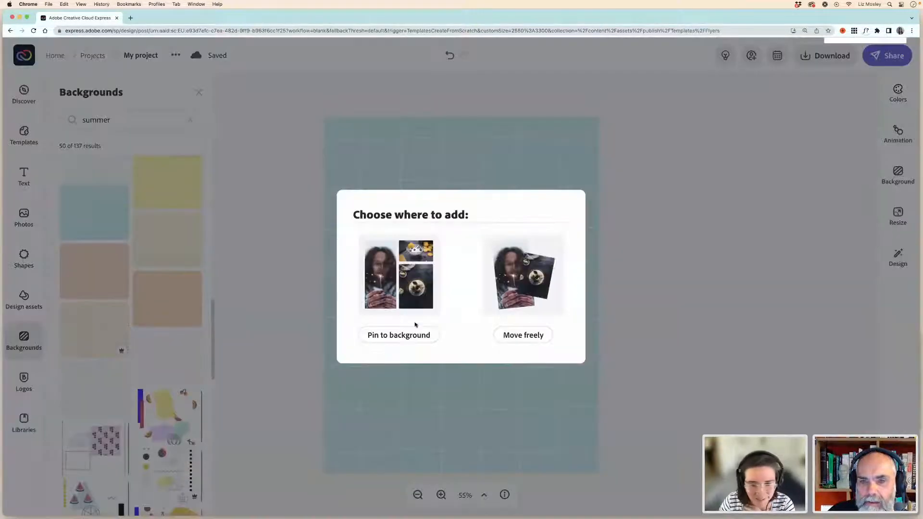
pyautogui.click(498, 335)
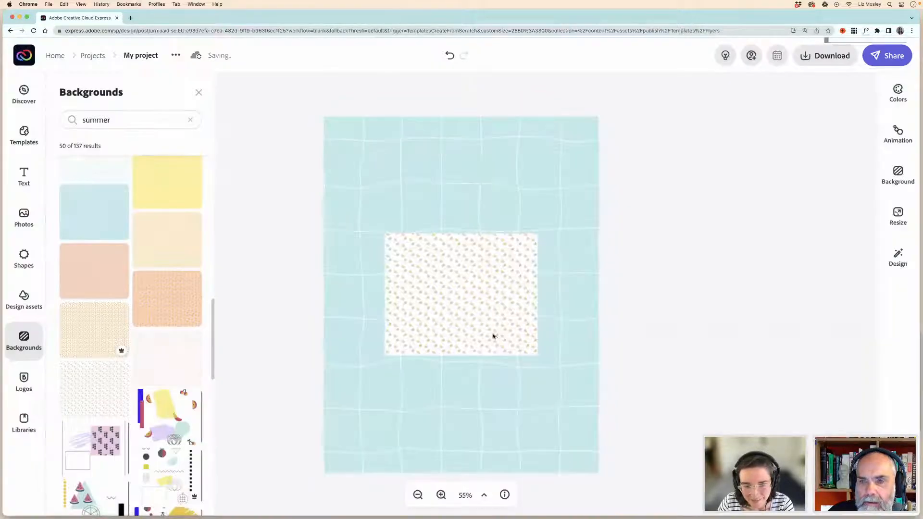
pyautogui.moveTo(494, 318); pyautogui.dragTo(417, 201)
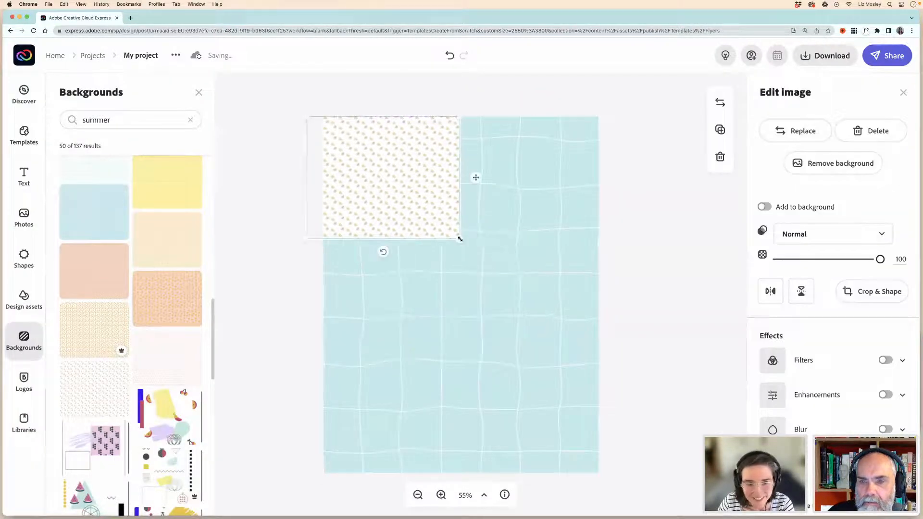
pyautogui.moveTo(460, 239); pyautogui.dragTo(604, 473)
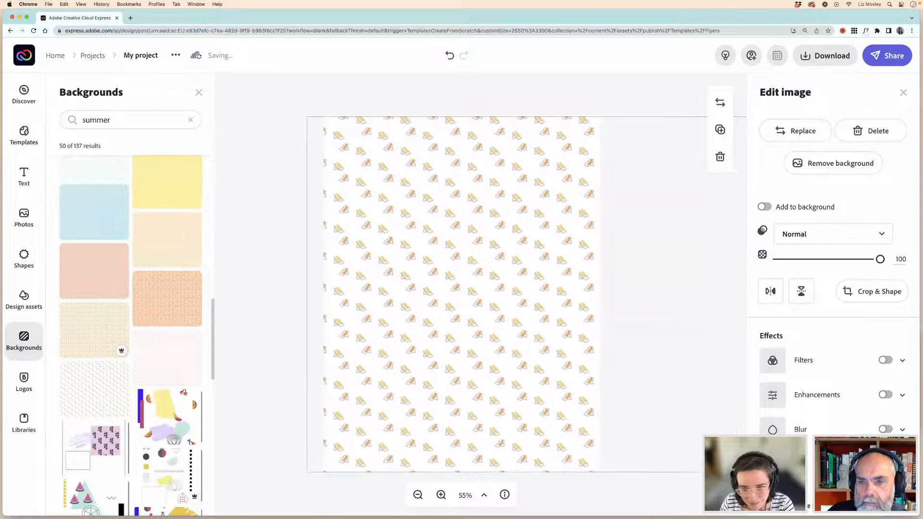
pyautogui.press('Delete')
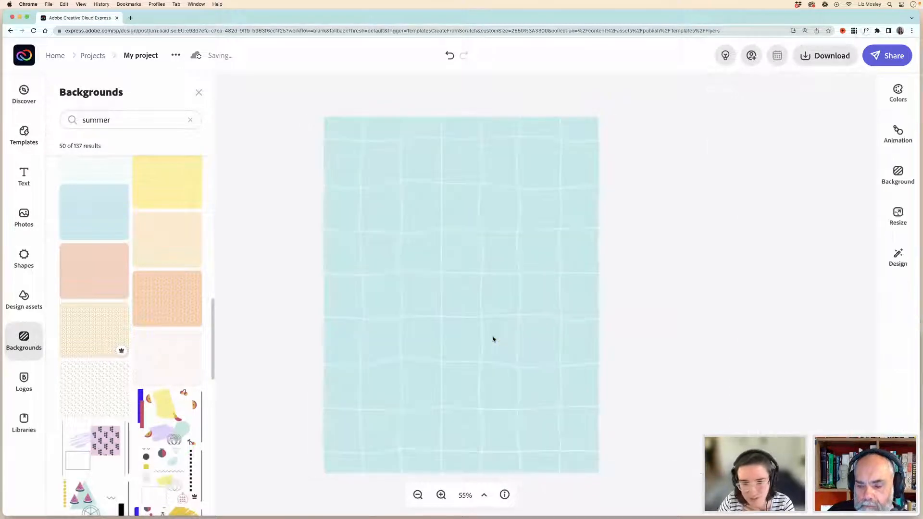
# - Delete the pinned pale blue wavy-grid background from the flyer
pyautogui.click(486, 267)
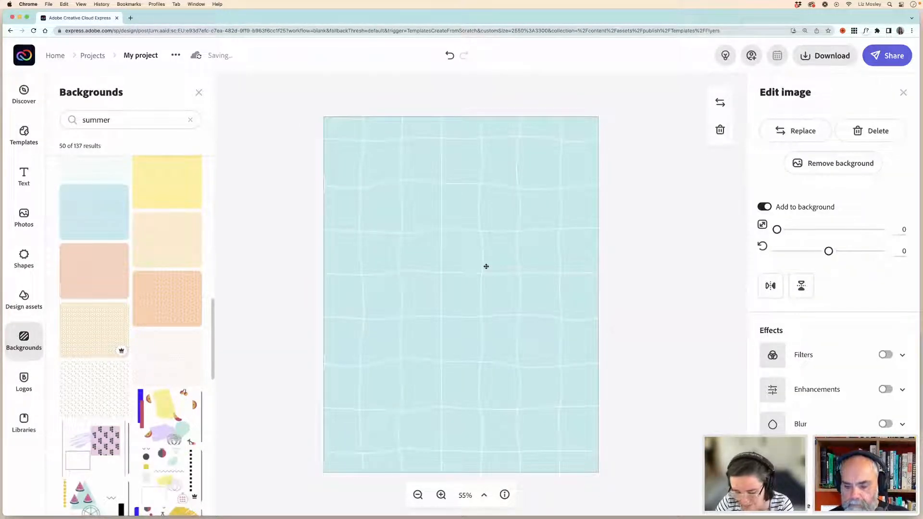
pyautogui.press('Delete')
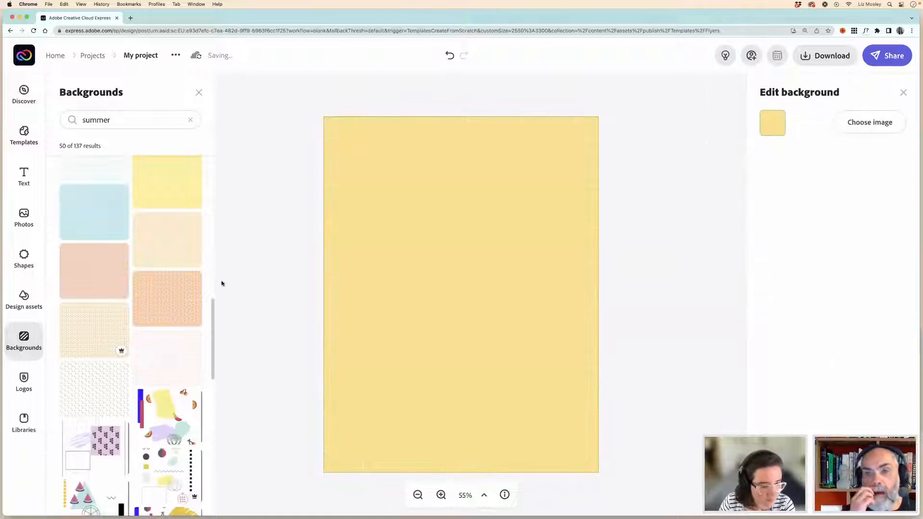
# - Try the peach rubber-duck summer background as a freely movable image enlarged to cover the flyer, and delete it
pyautogui.scroll(-4, 161, 300)
pyautogui.scroll(-6, 161, 300)
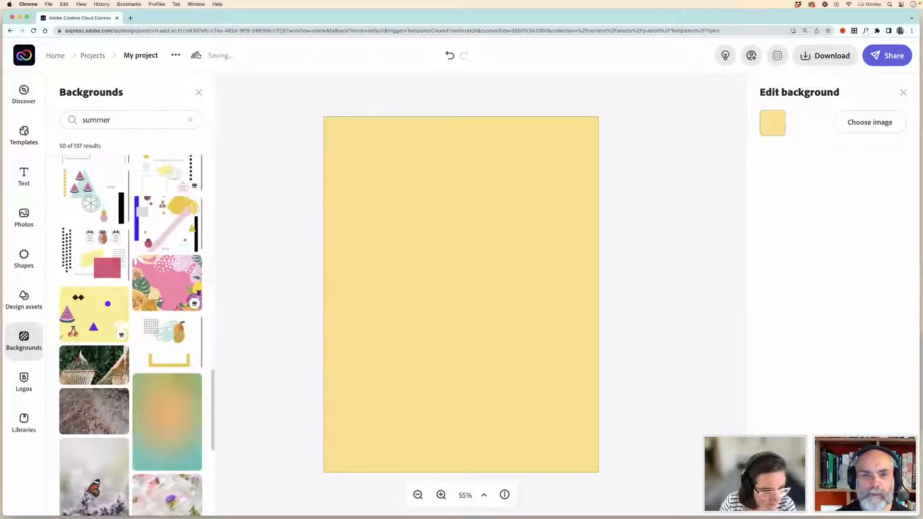
pyautogui.scroll(8, 161, 300)
pyautogui.scroll(5, 161, 300)
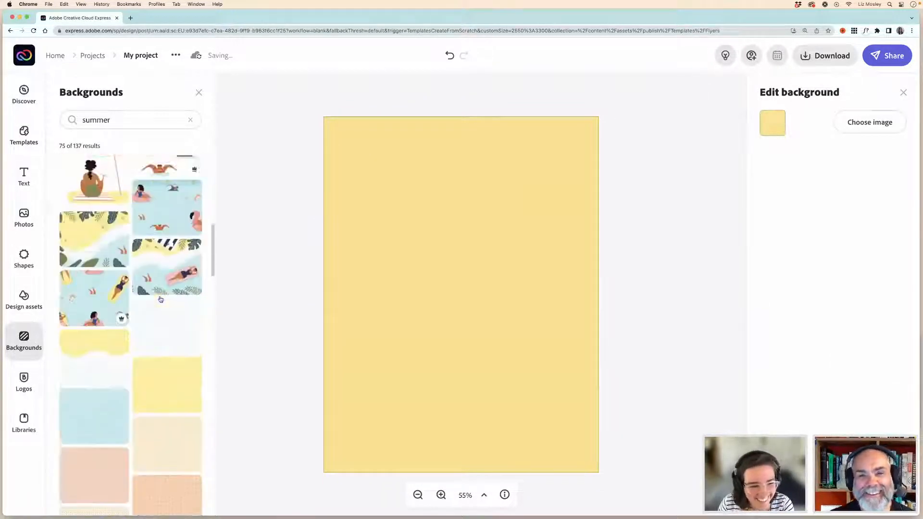
pyautogui.scroll(-1, 160, 299)
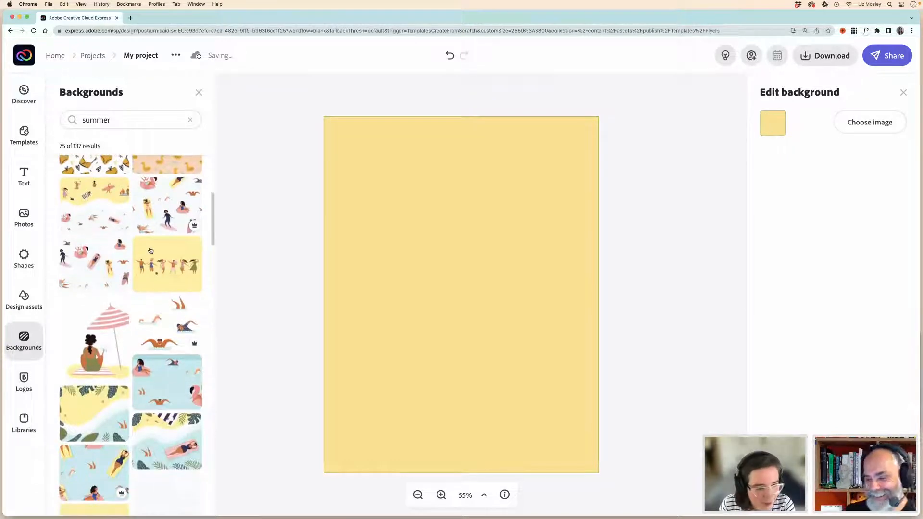
pyautogui.scroll(4, 153, 253)
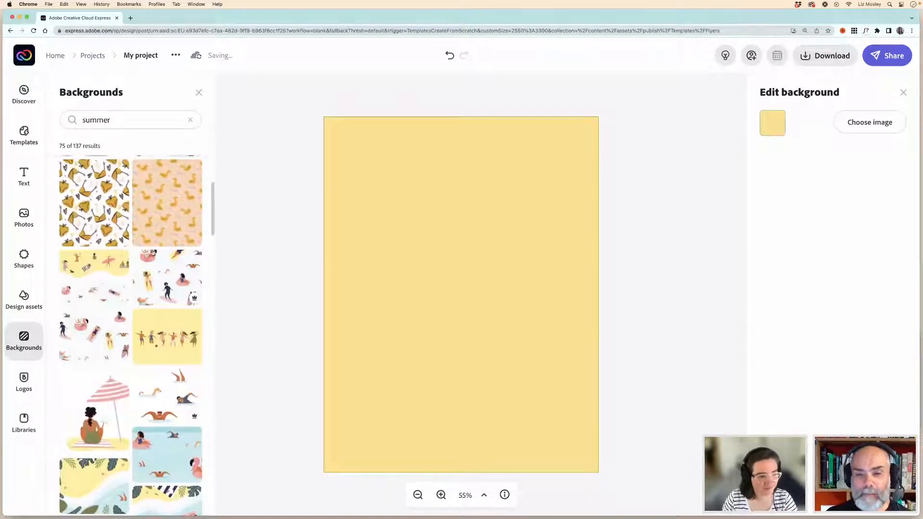
pyautogui.click(180, 306)
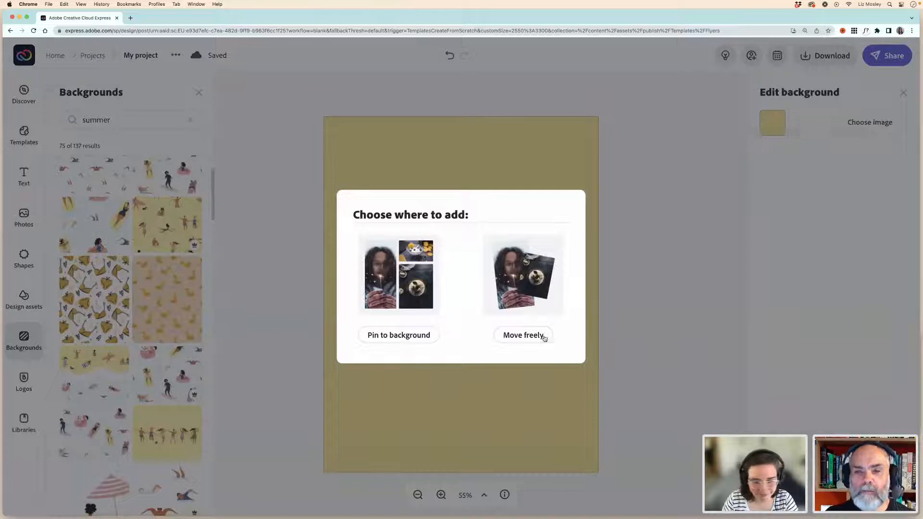
pyautogui.click(520, 336)
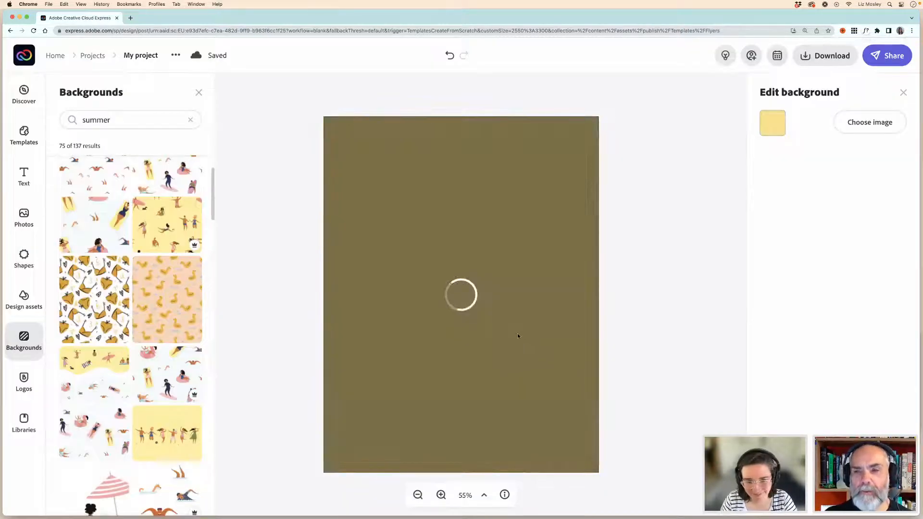
pyautogui.click(493, 330)
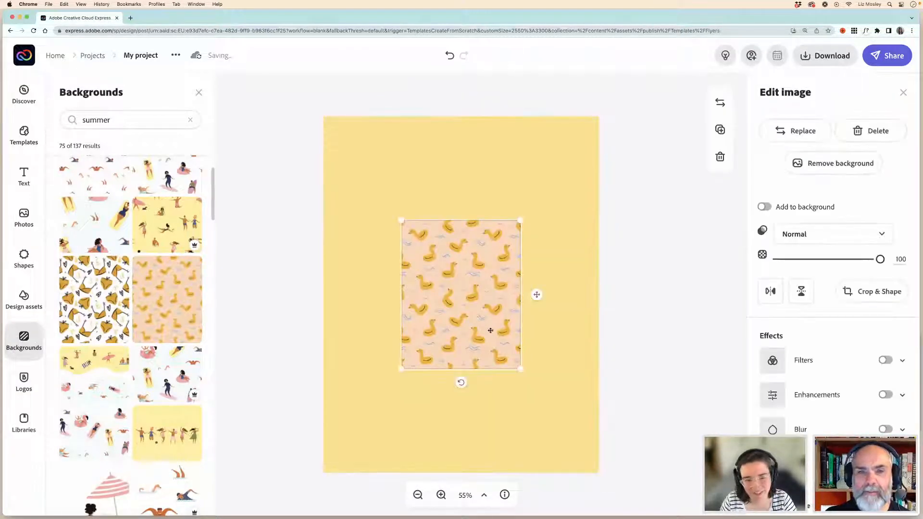
pyautogui.moveTo(492, 330); pyautogui.dragTo(588, 494)
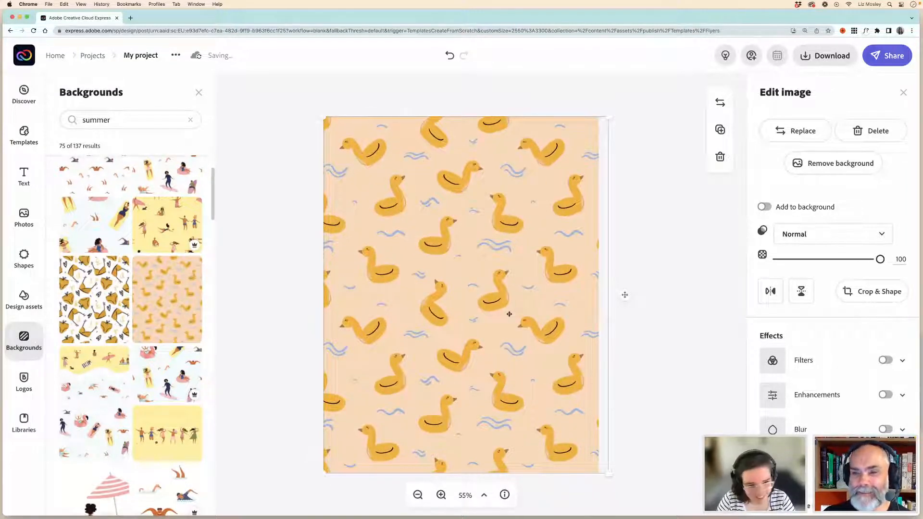
pyautogui.press('Delete')
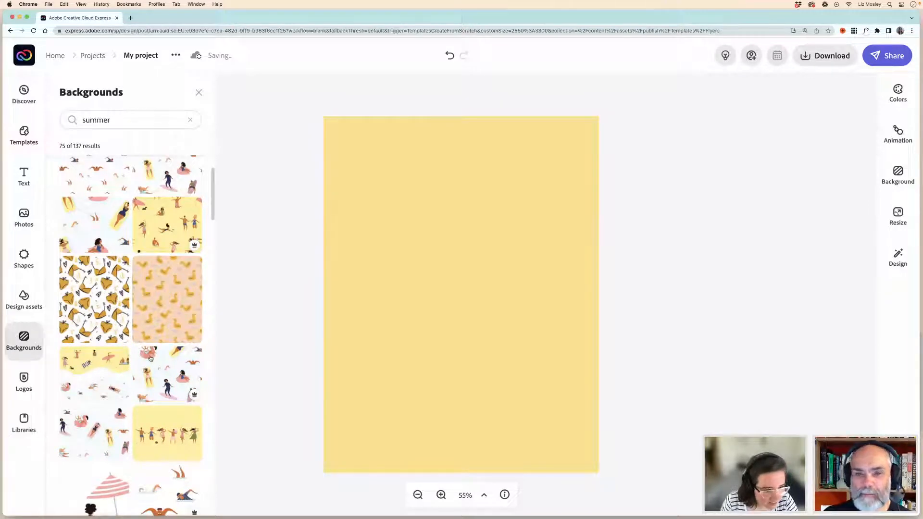
# - Add the yellow background with the row of dancing beachgoers as a freely movable image, enlarged to the page width and placed around mid-page
pyautogui.scroll(-3, 152, 359)
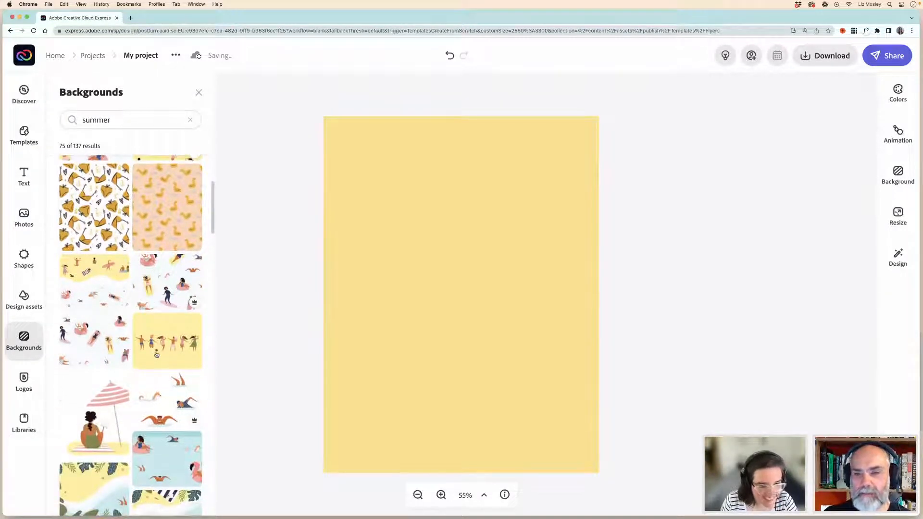
pyautogui.click(168, 346)
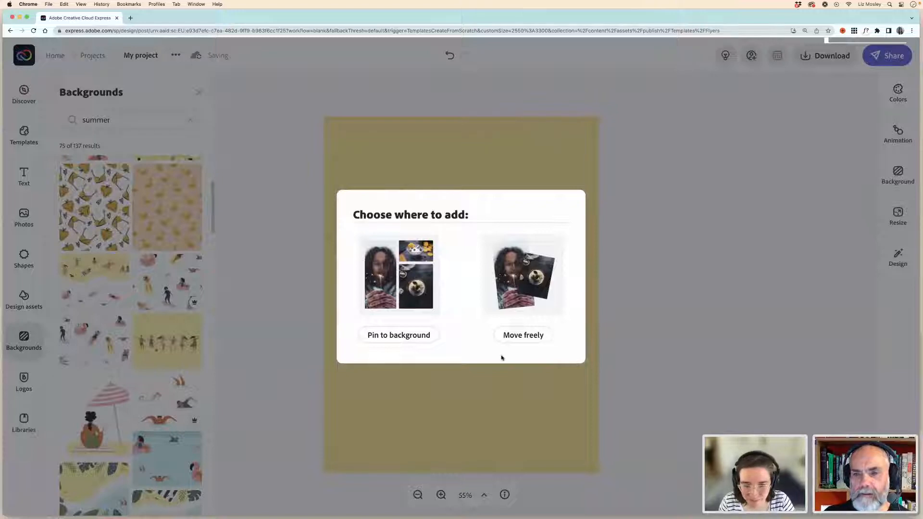
pyautogui.click(518, 338)
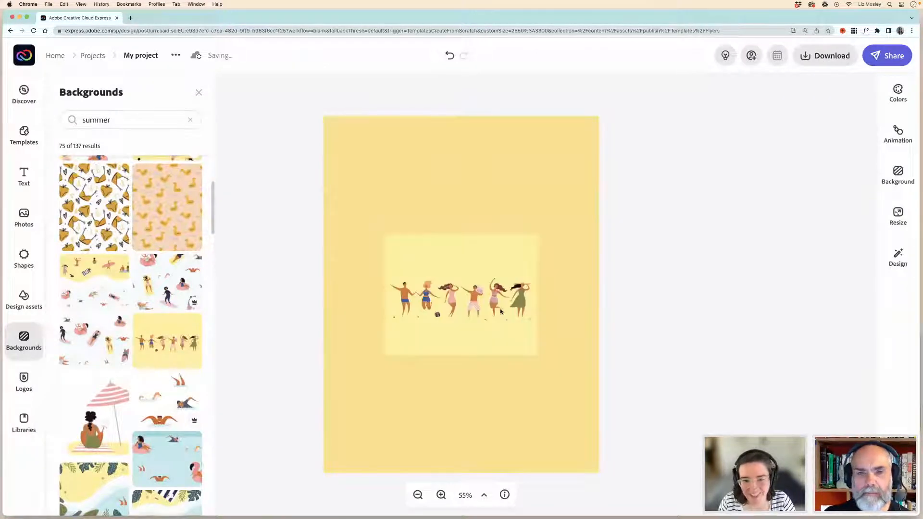
pyautogui.click(502, 338)
pyautogui.moveTo(502, 339); pyautogui.dragTo(601, 422)
pyautogui.moveTo(491, 355)
pyautogui.mouseDown()
pyautogui.moveTo(490, 336)
pyautogui.moveTo(489, 345)
pyautogui.mouseUp()
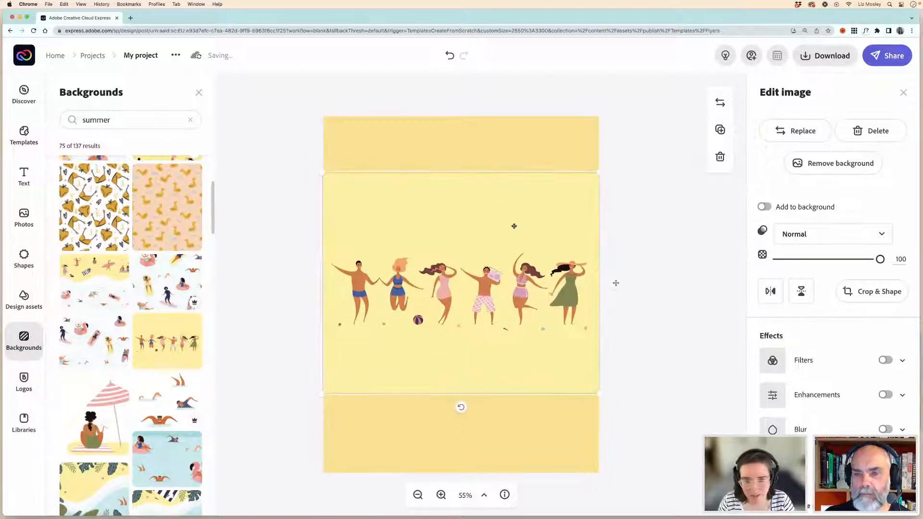
pyautogui.moveTo(515, 234); pyautogui.dragTo(515, 234)
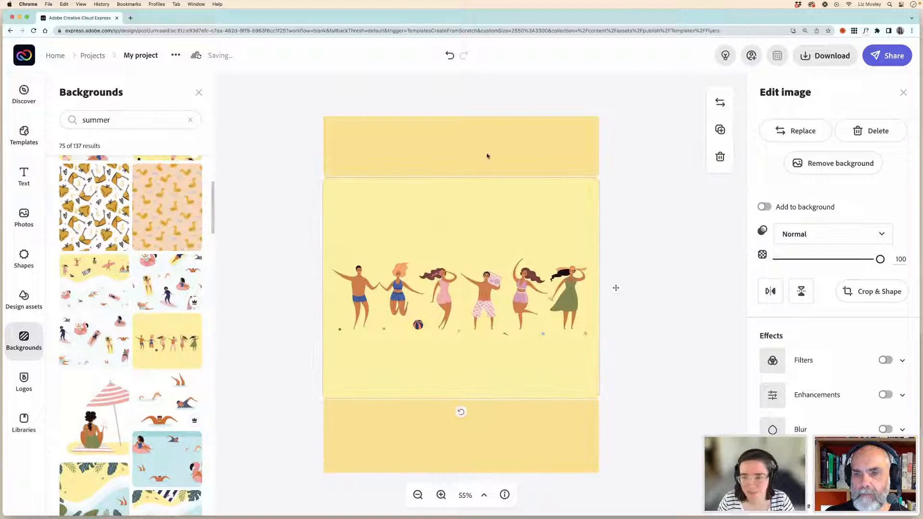
# - Match the flyer's background color to the image's pale yellow (FFF199) by sampling it with the eyedropper
pyautogui.click(547, 162)
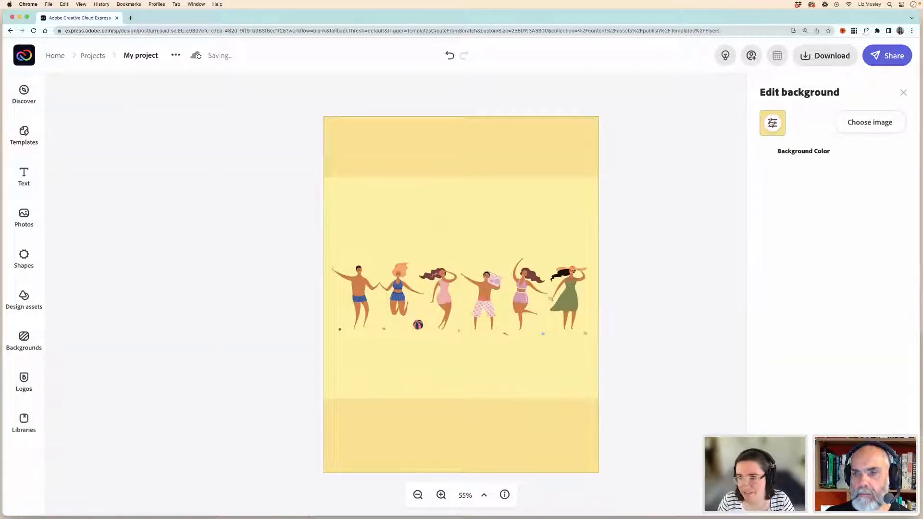
pyautogui.click(772, 123)
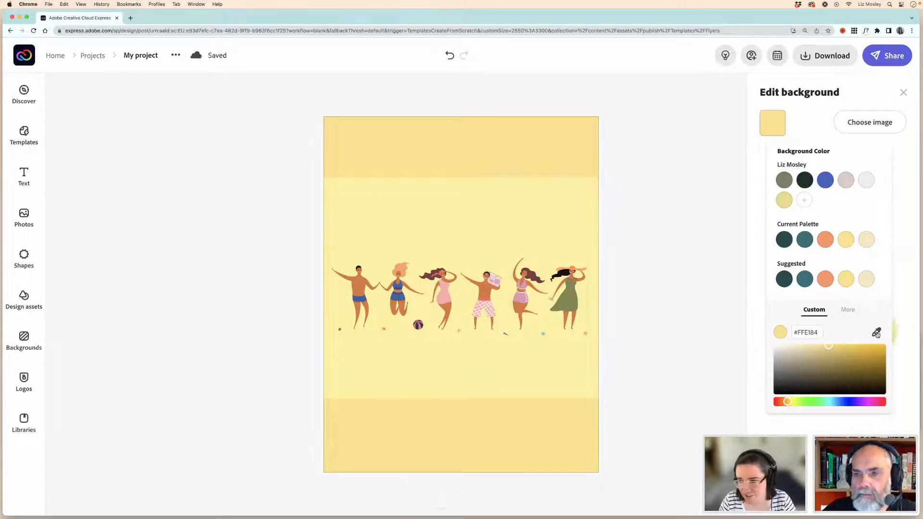
pyautogui.click(876, 333)
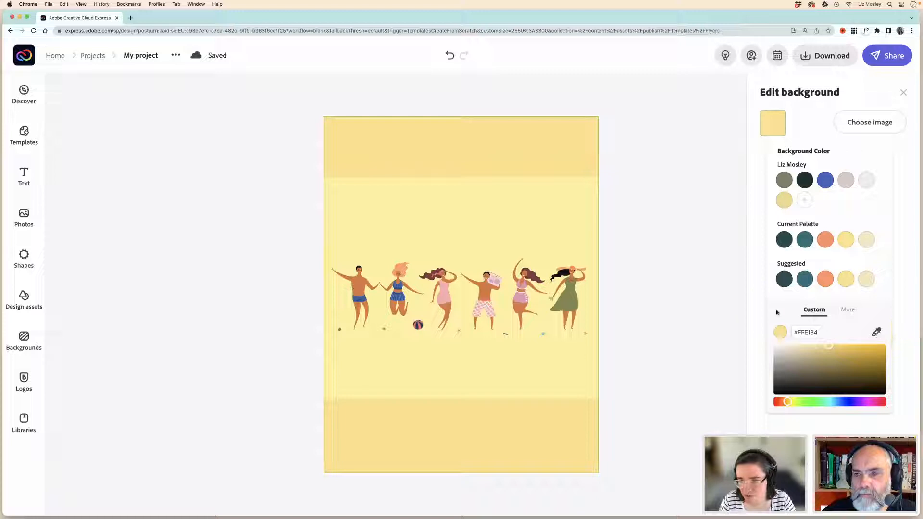
pyautogui.click(528, 210)
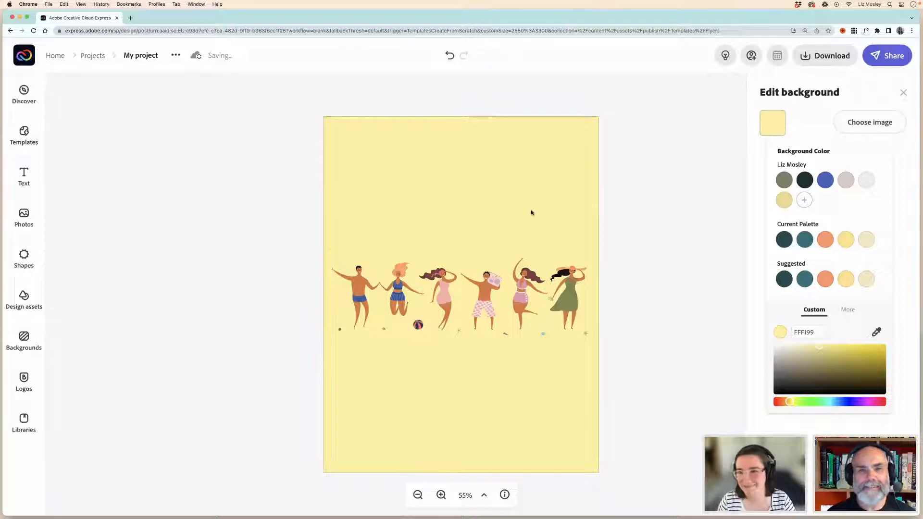
pyautogui.click(210, 107)
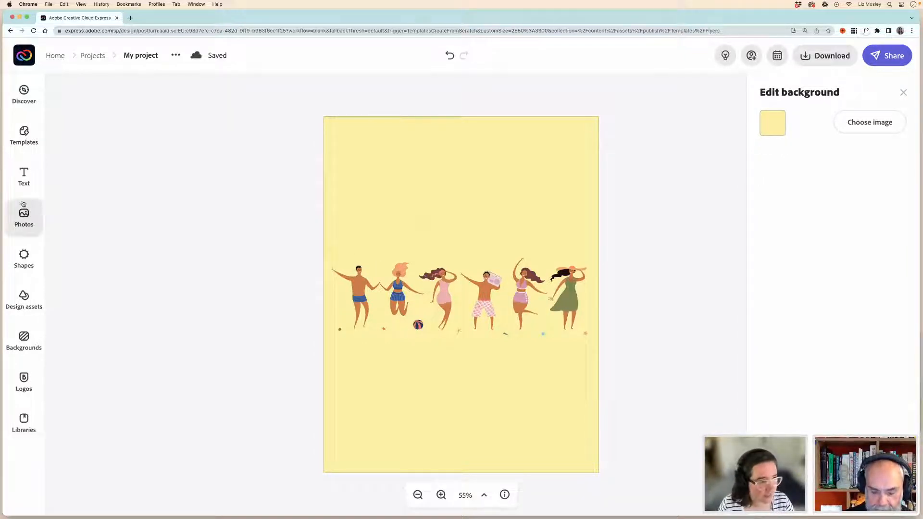
# - Look through the ready-made text design categories, from Social and Logos down to Menus, Lists and Education, for a flyer headline
pyautogui.click(24, 176)
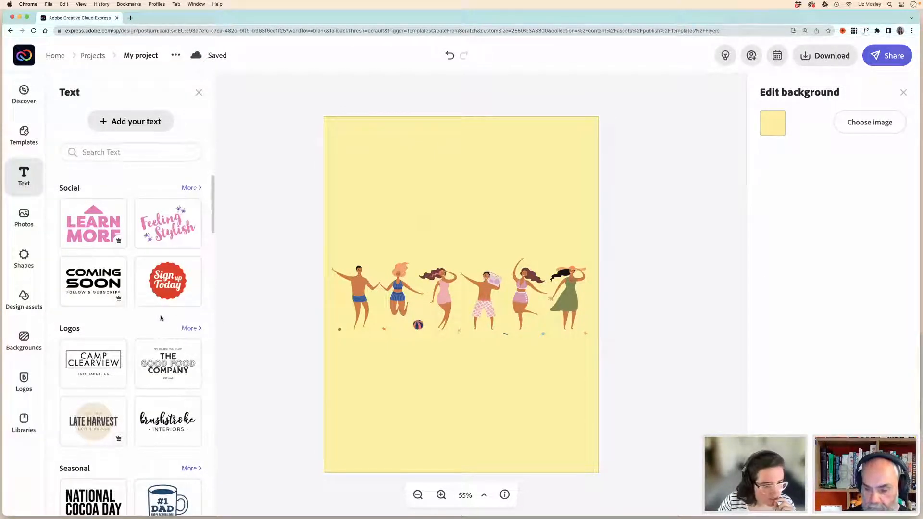
pyautogui.scroll(-1, 161, 318)
pyautogui.scroll(1, 160, 317)
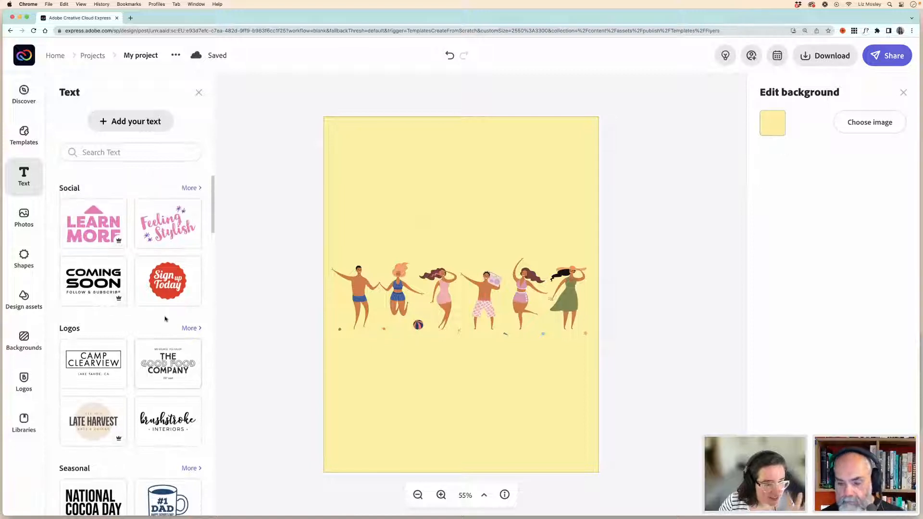
pyautogui.scroll(-4, 160, 289)
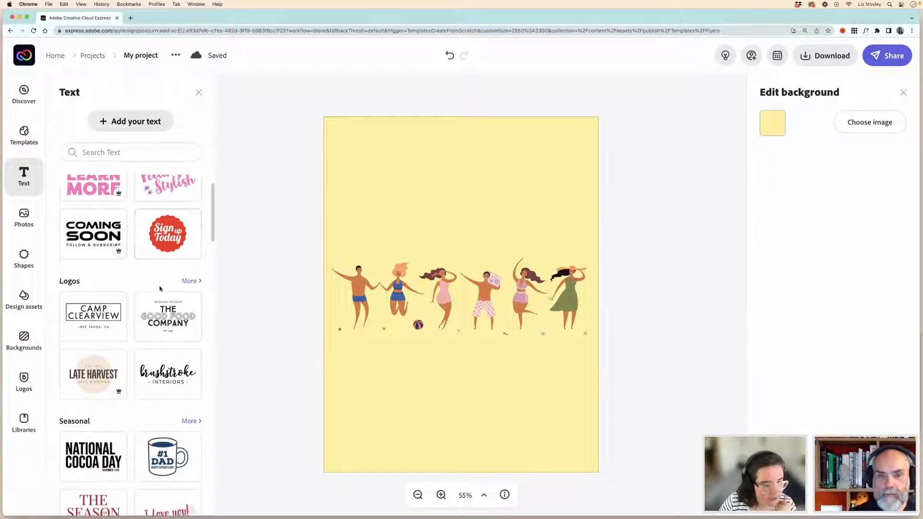
pyautogui.scroll(-6, 161, 289)
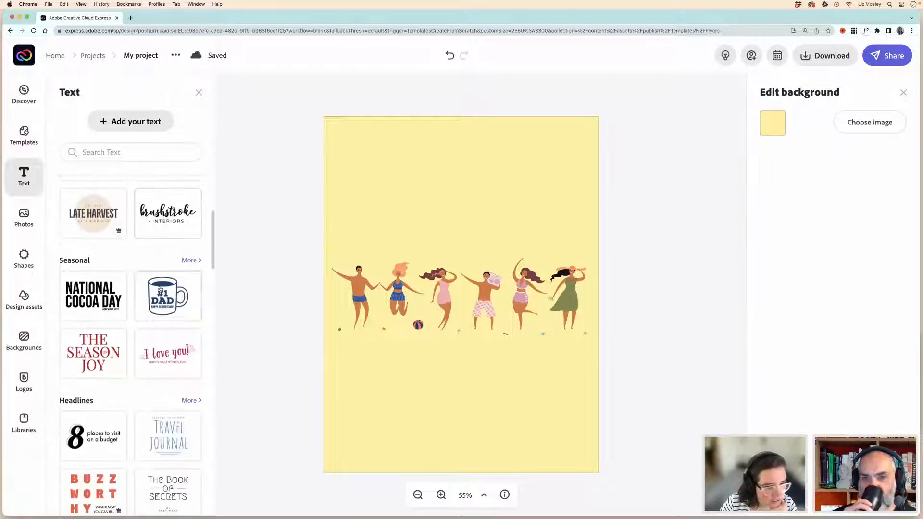
pyautogui.scroll(-13, 161, 289)
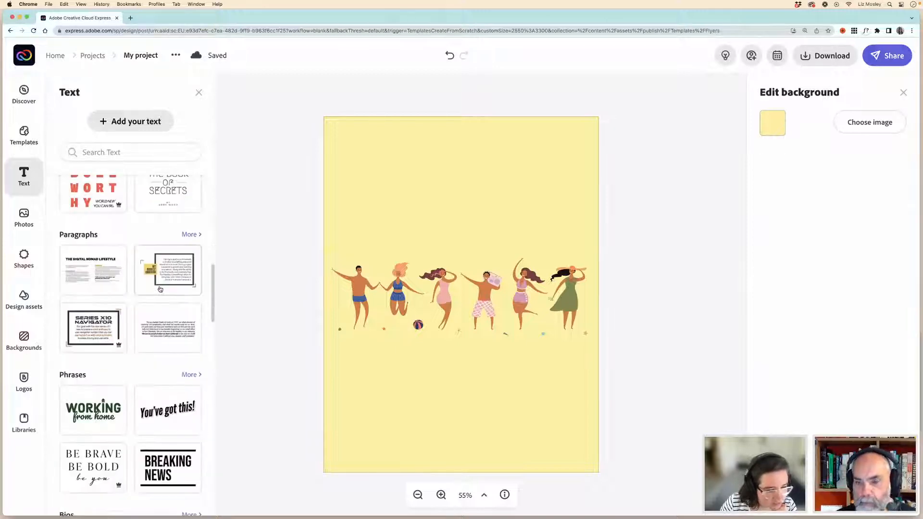
pyautogui.scroll(-8, 160, 289)
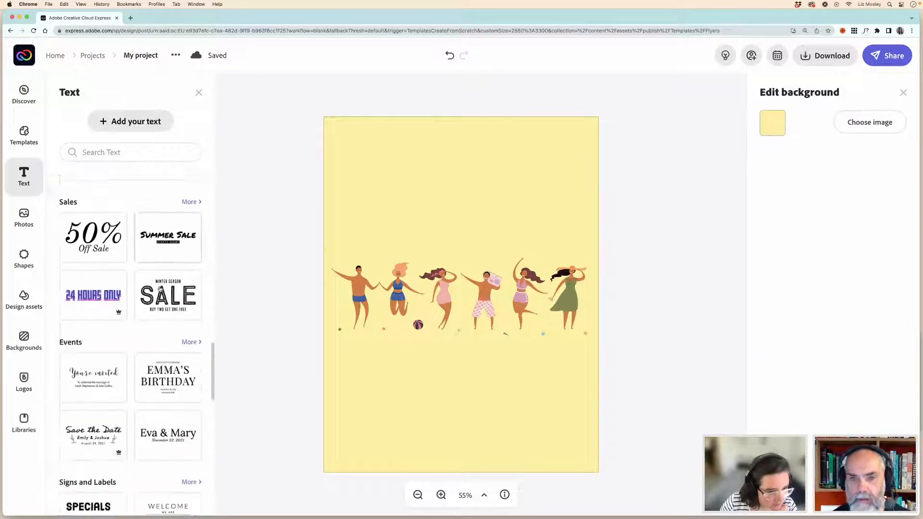
pyautogui.scroll(1, 160, 289)
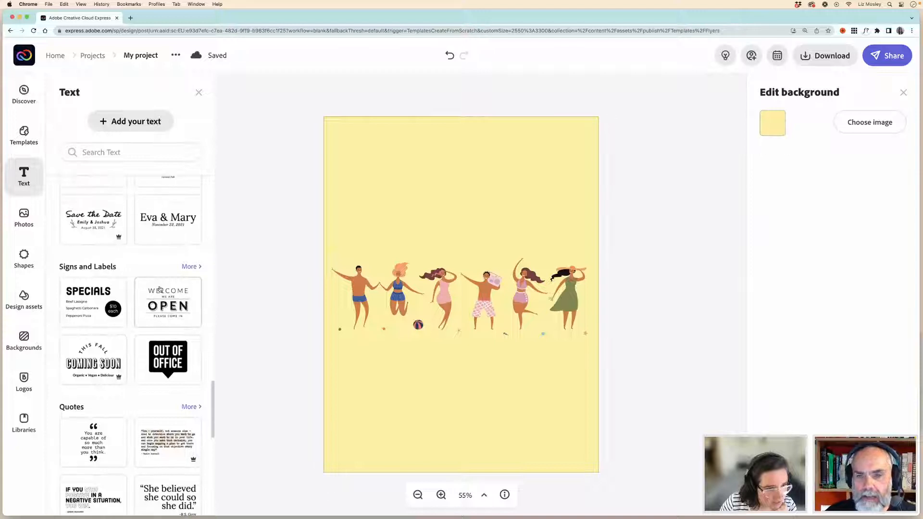
pyautogui.scroll(1, 181, 272)
pyautogui.scroll(-9, 166, 285)
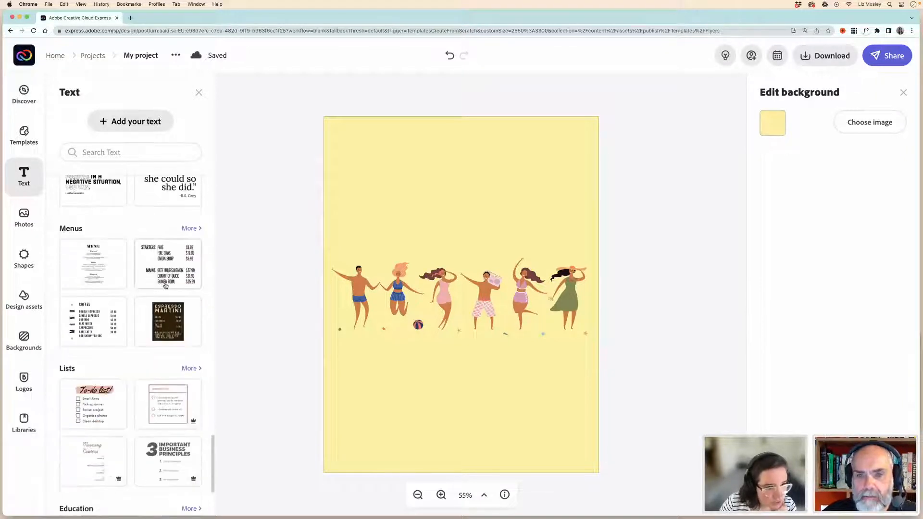
pyautogui.scroll(1, 165, 286)
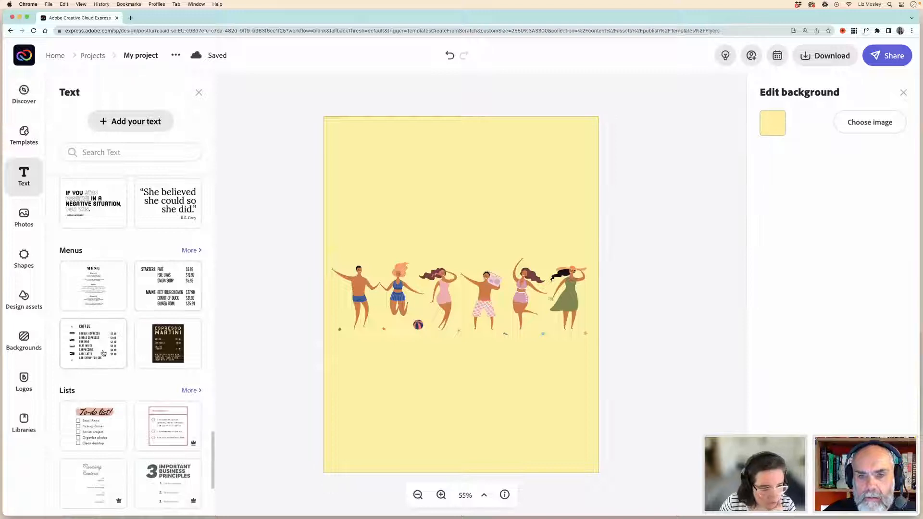
pyautogui.scroll(-2, 163, 351)
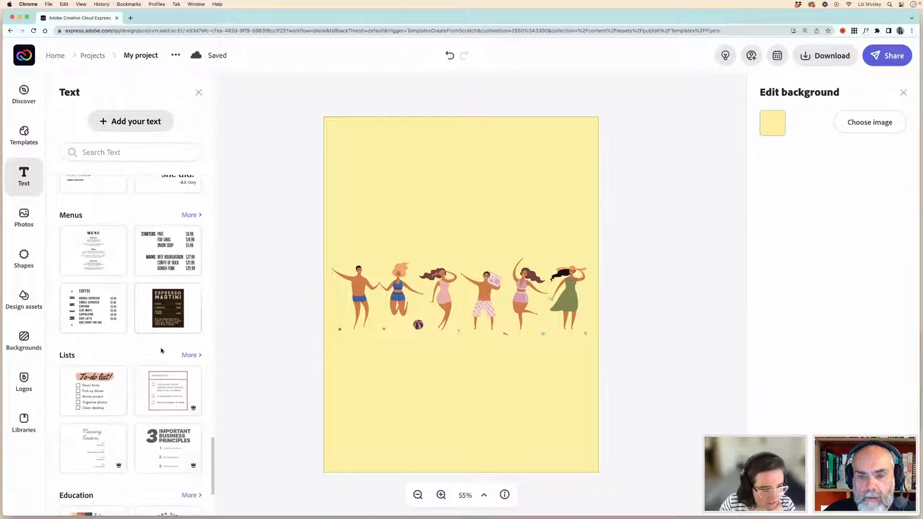
pyautogui.scroll(5, 162, 350)
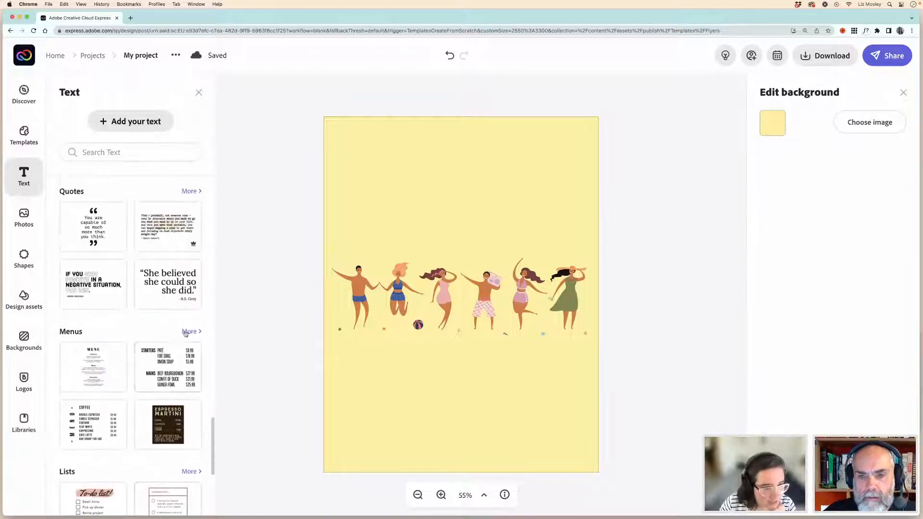
pyautogui.scroll(-10, 159, 359)
pyautogui.scroll(2, 159, 359)
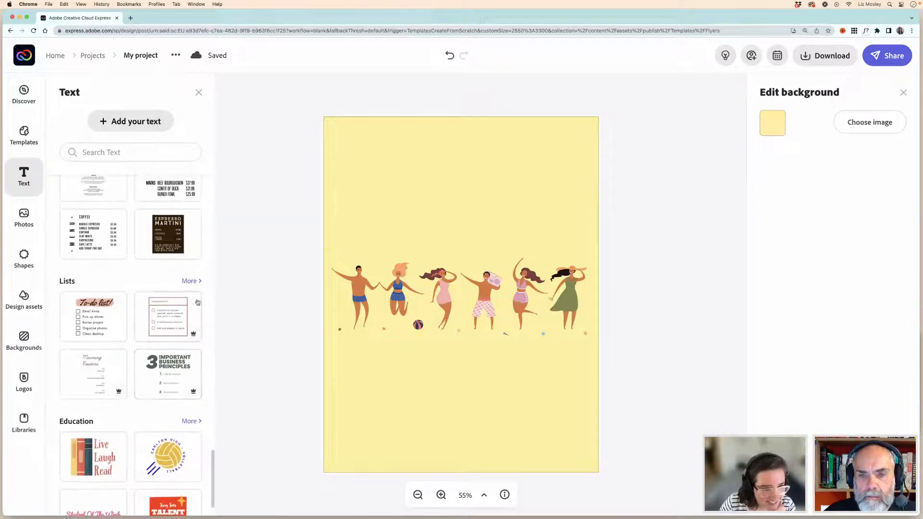
# - Examine the full Lists collection of text designs and return to the overview of text categories
pyautogui.click(189, 281)
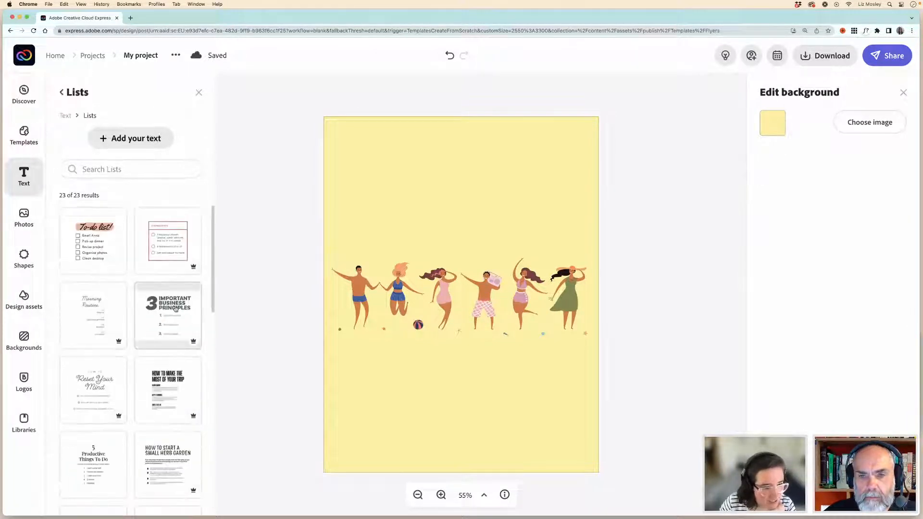
pyautogui.scroll(-5, 176, 309)
pyautogui.scroll(-5, 176, 309)
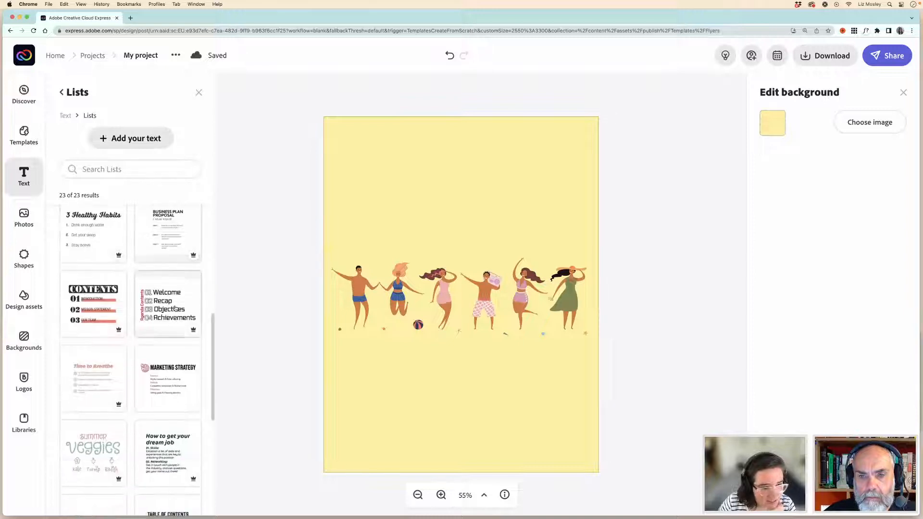
pyautogui.scroll(10, 175, 309)
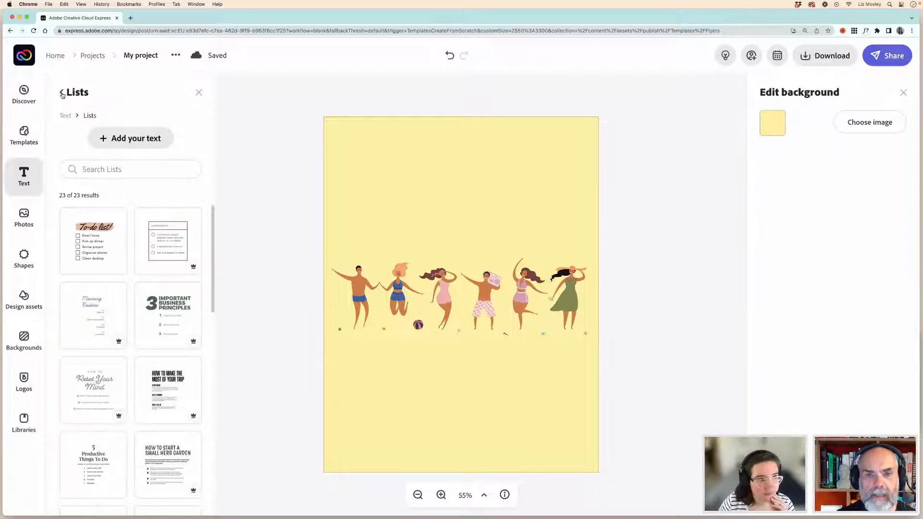
pyautogui.scroll(-2, 111, 297)
pyautogui.scroll(2, 111, 296)
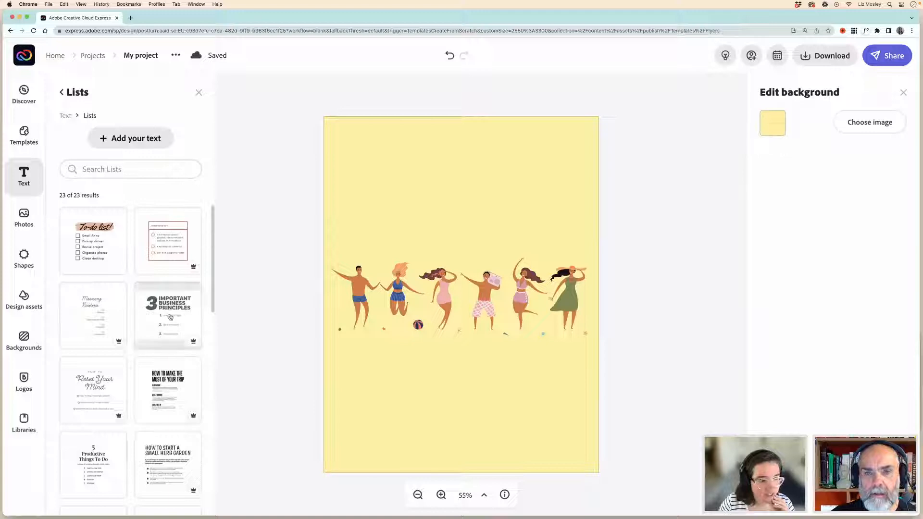
pyautogui.scroll(-3, 160, 348)
pyautogui.scroll(-2, 160, 347)
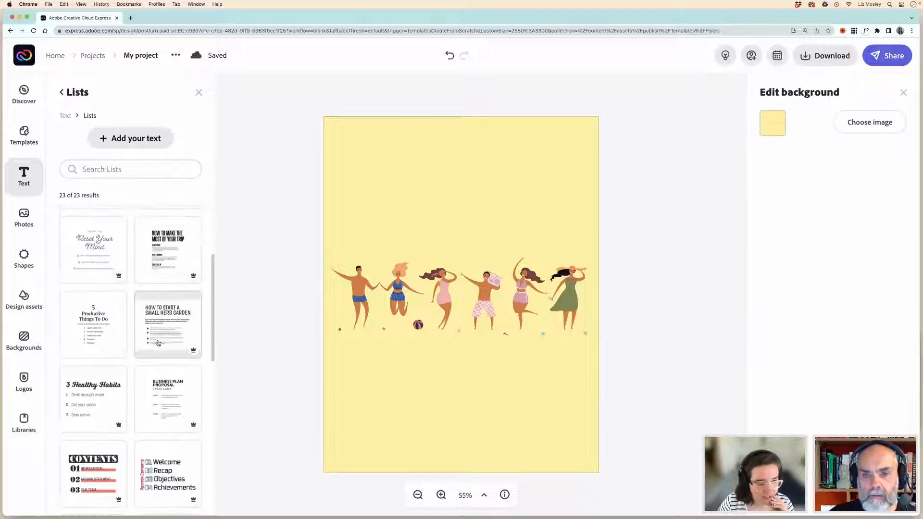
pyautogui.click(65, 115)
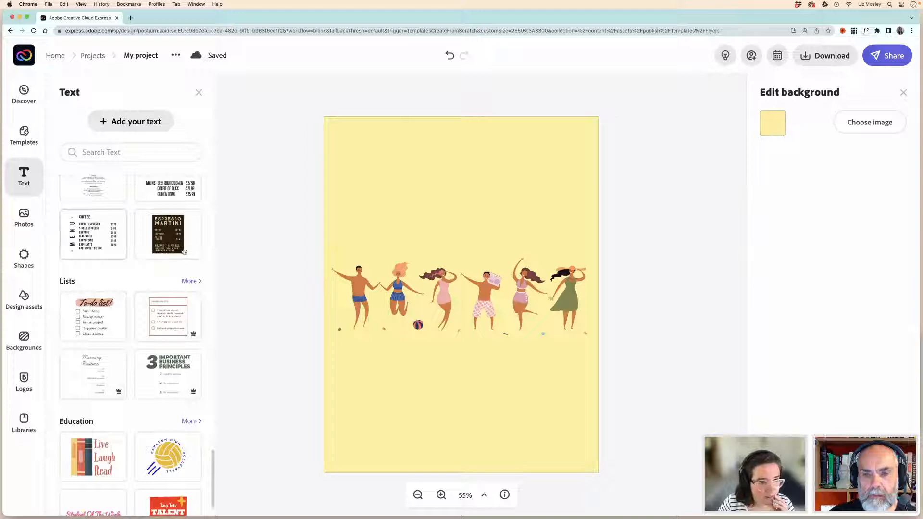
# - Add the "Out Of Office" speech-bubble text design from Signs and Labels and place it horizontally centered just above the dancers
pyautogui.scroll(1, 149, 227)
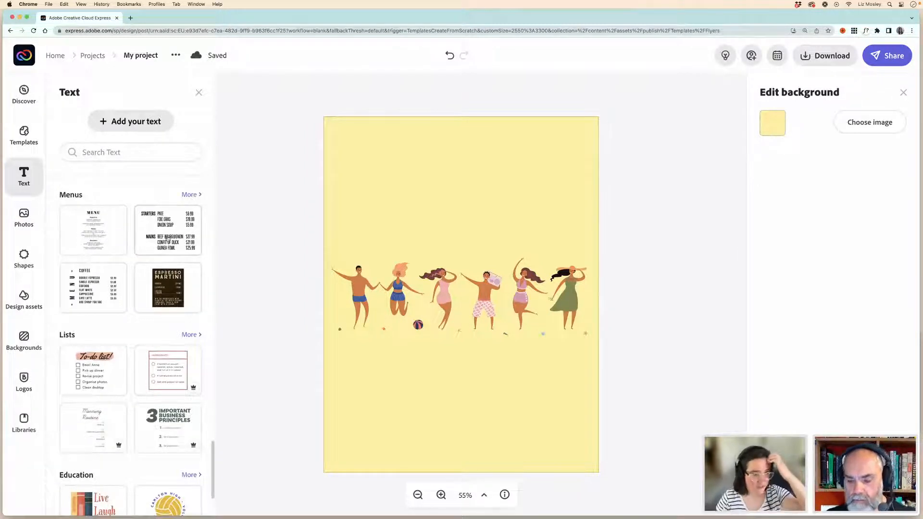
pyautogui.scroll(-2, 142, 272)
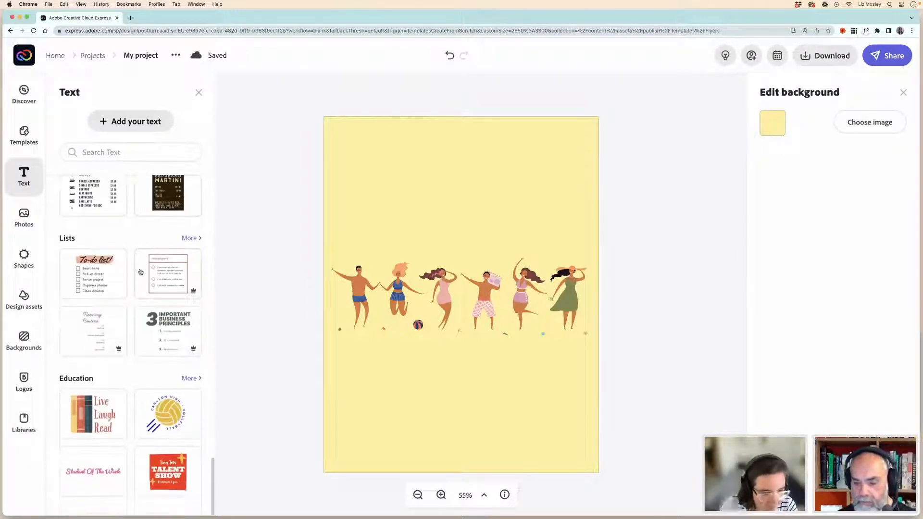
pyautogui.scroll(6, 141, 273)
pyautogui.scroll(2, 140, 273)
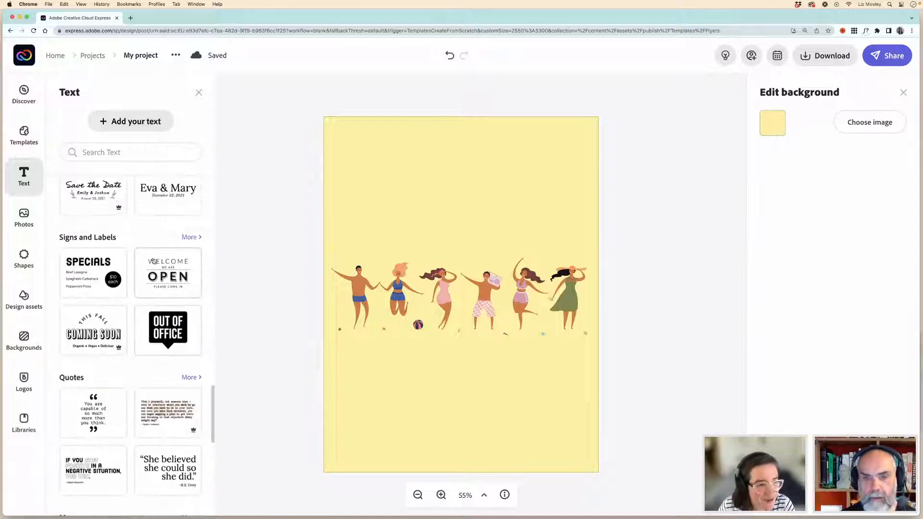
pyautogui.click(189, 237)
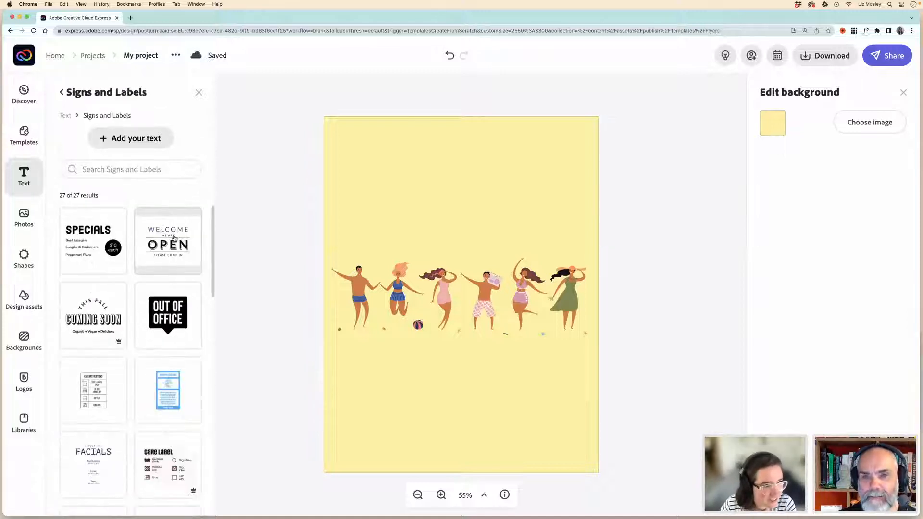
pyautogui.scroll(-2, 171, 243)
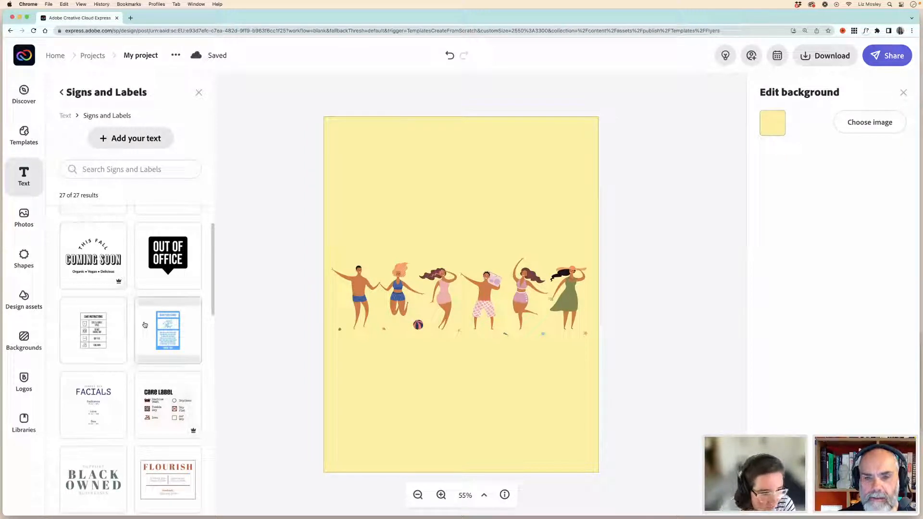
pyautogui.scroll(-3, 144, 325)
pyautogui.scroll(-8, 143, 326)
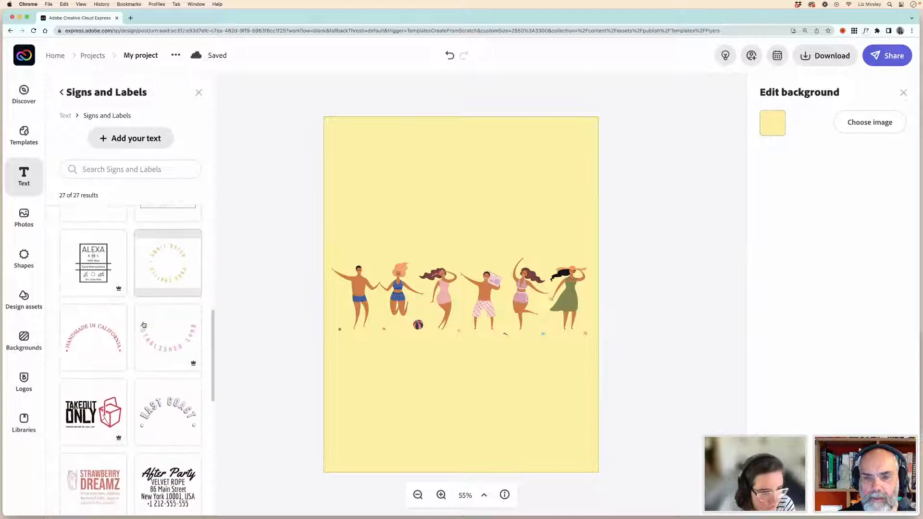
pyautogui.scroll(-2, 144, 325)
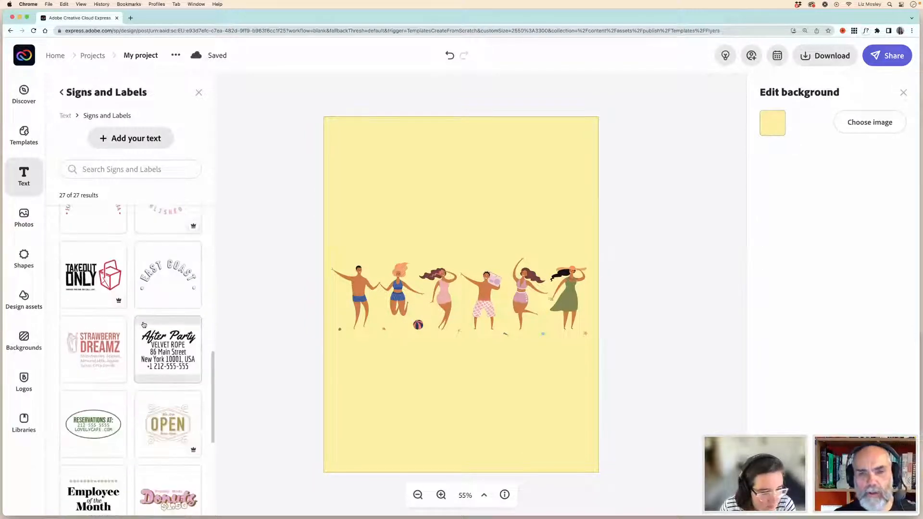
pyautogui.scroll(8, 144, 325)
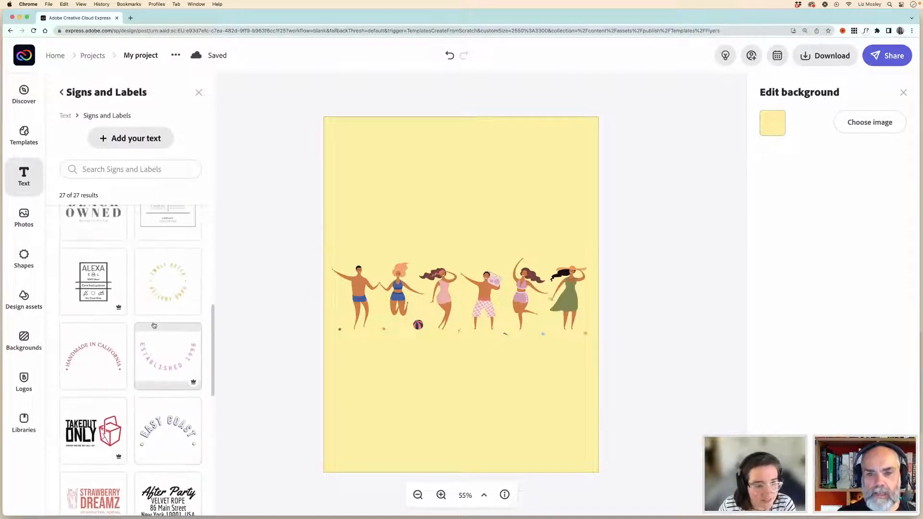
pyautogui.scroll(5, 154, 325)
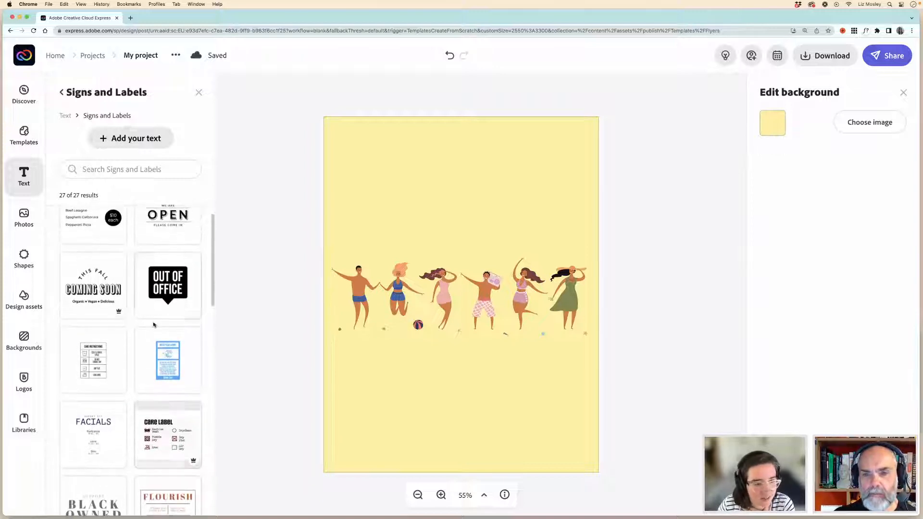
pyautogui.click(168, 288)
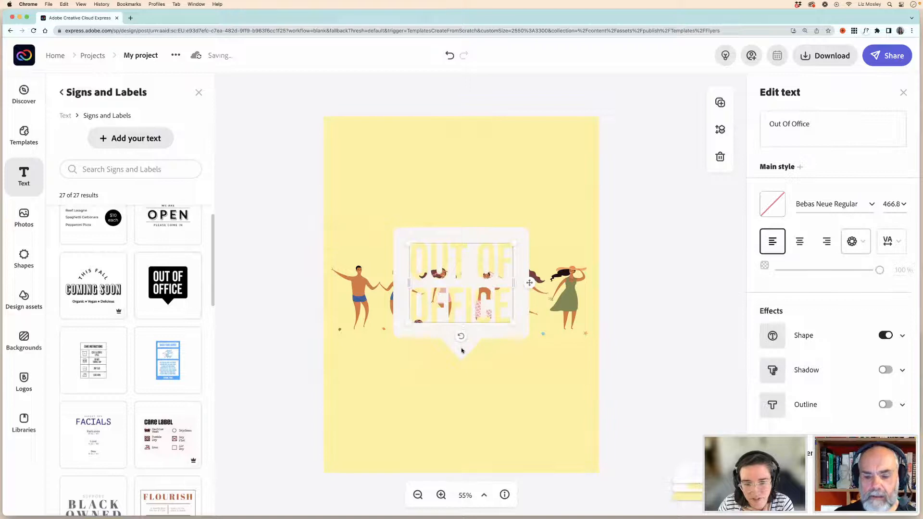
pyautogui.moveTo(462, 347); pyautogui.dragTo(459, 254)
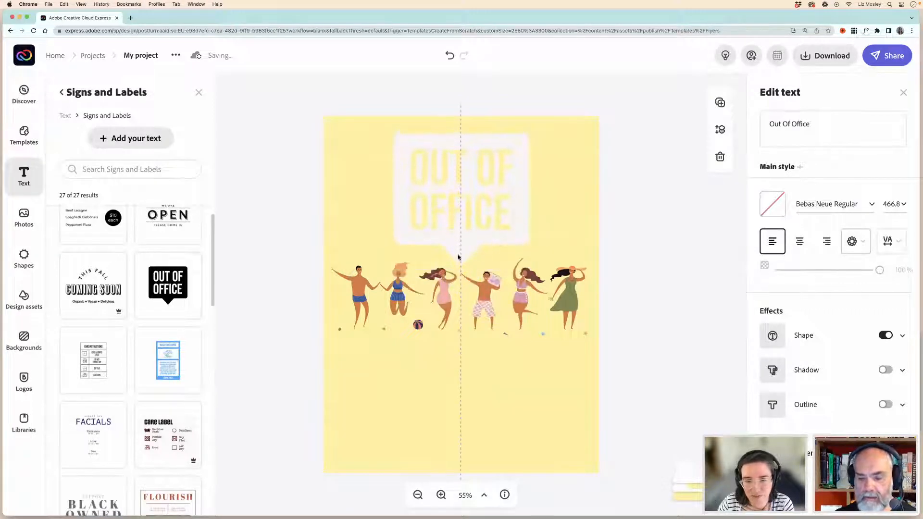
# - Replace the speech bubble's wording with "Summer party" and center-align the text
pyautogui.moveTo(814, 124); pyautogui.dragTo(767, 123)
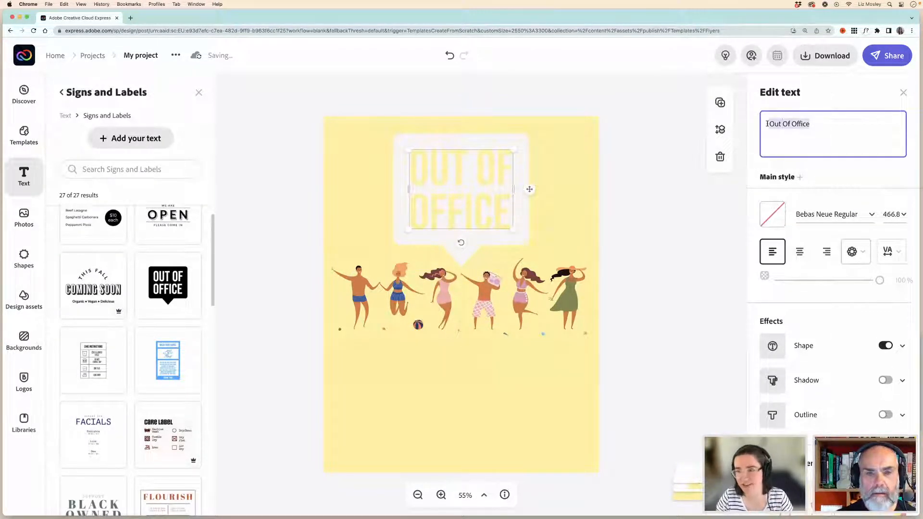
pyautogui.write('S')
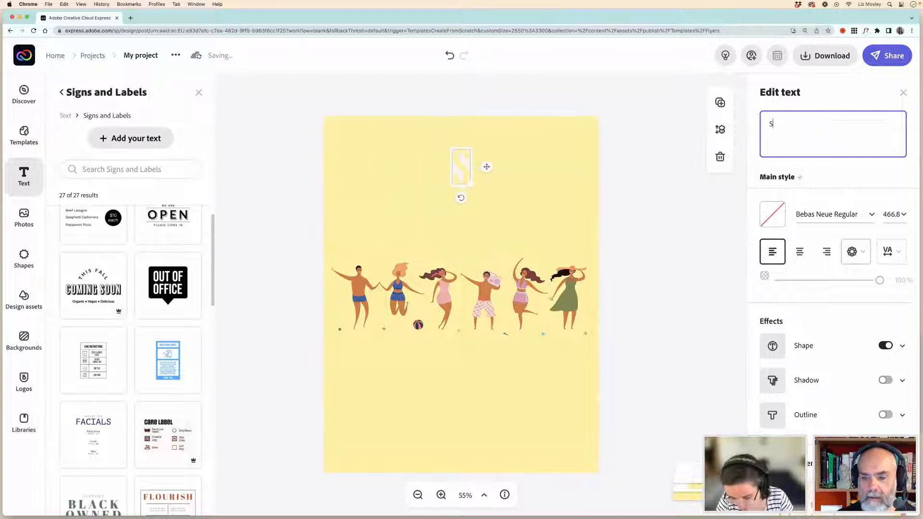
pyautogui.write('um')
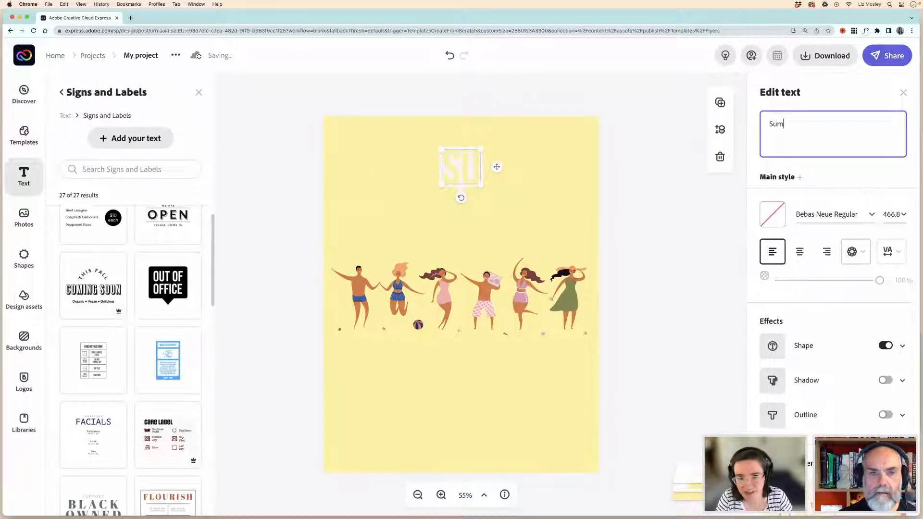
pyautogui.write('mer')
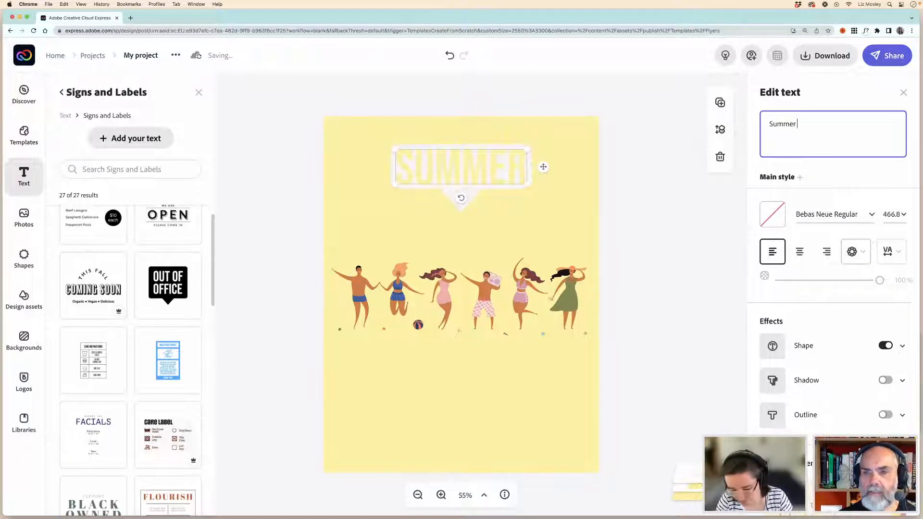
pyautogui.write(' party')
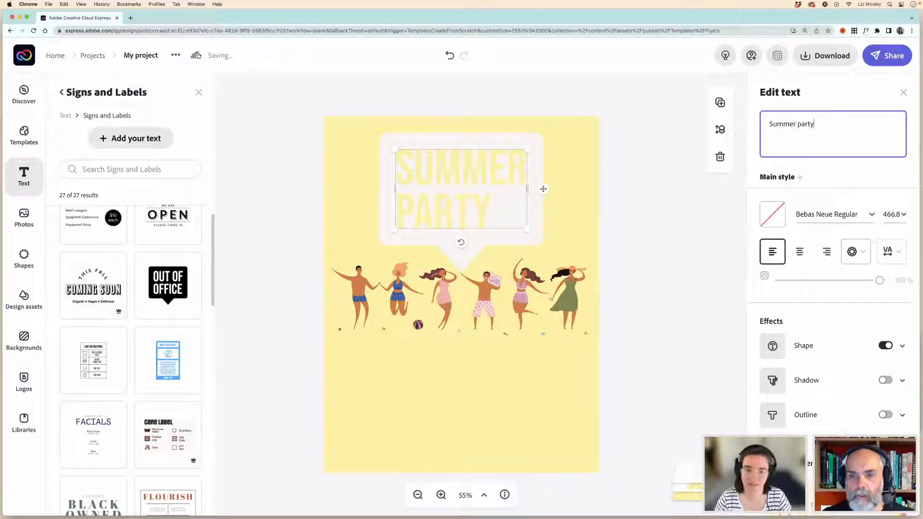
pyautogui.click(799, 252)
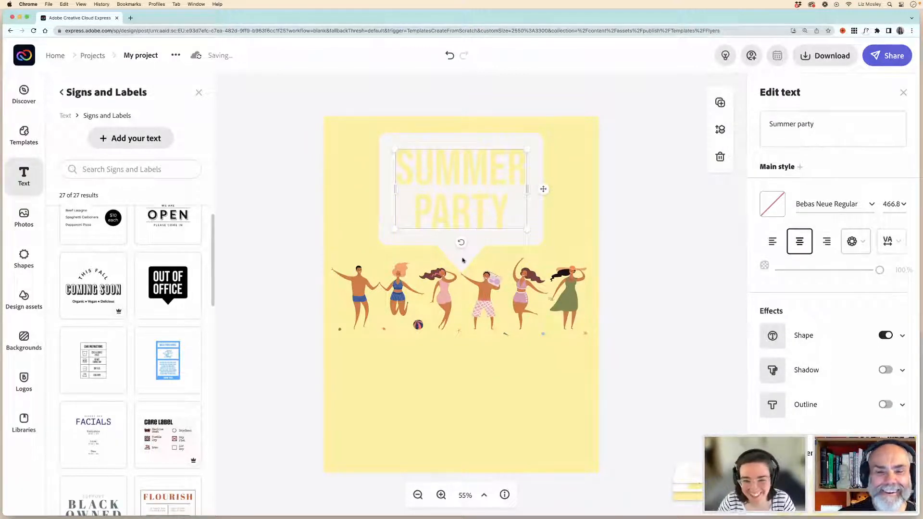
# - Shrink the "Summer party" speech bubble to text size 391, tilt it slightly counterclockwise, and position it above the dancers
pyautogui.moveTo(527, 229); pyautogui.dragTo(475, 238)
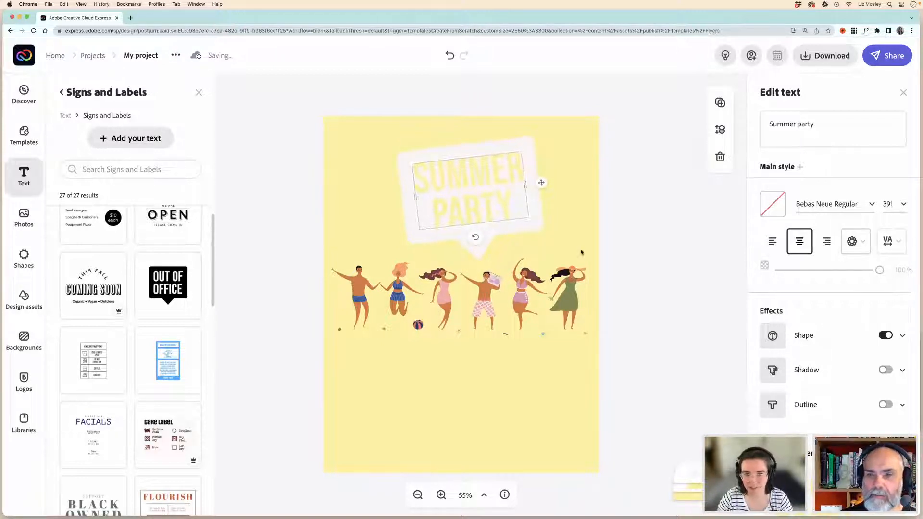
pyautogui.click(636, 246)
pyautogui.click(485, 243)
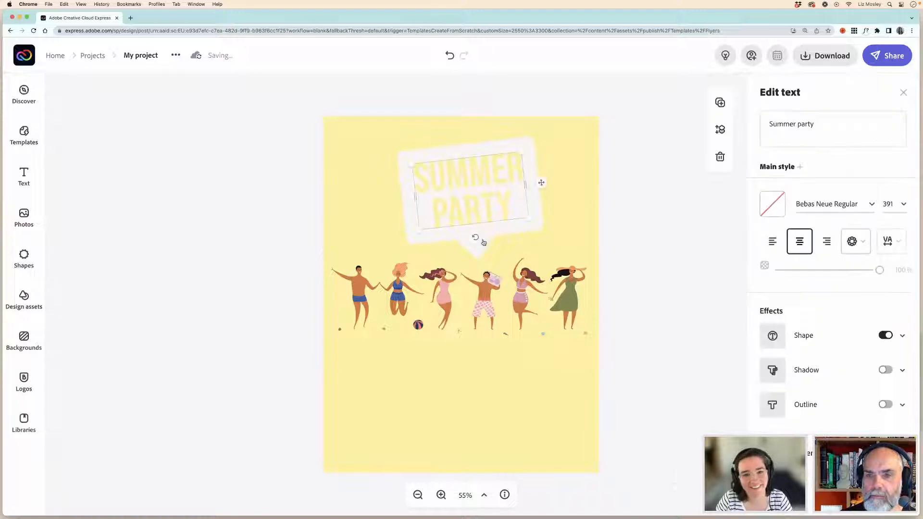
pyautogui.moveTo(494, 232); pyautogui.dragTo(492, 234)
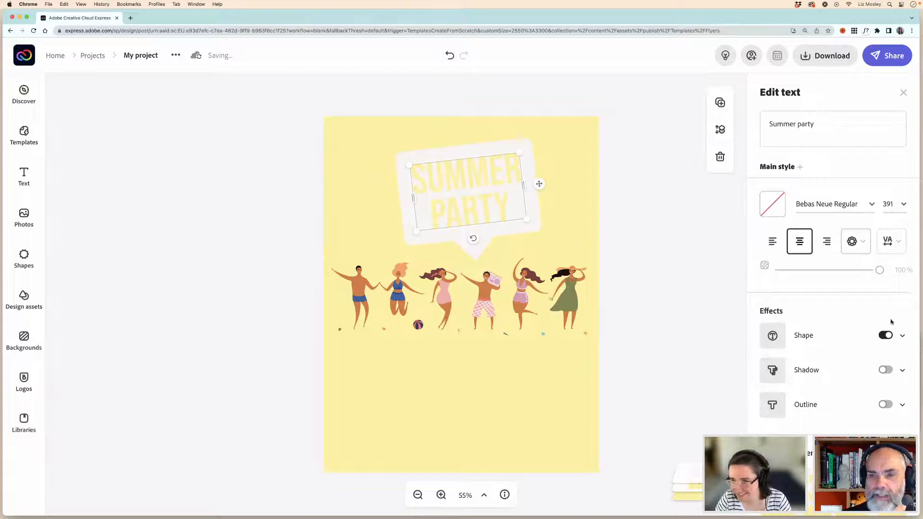
# - Try pink F5ADA9 from the pink swimsuit and green 7E884B from the green dress as the speech bubble's shape color
pyautogui.click(902, 336)
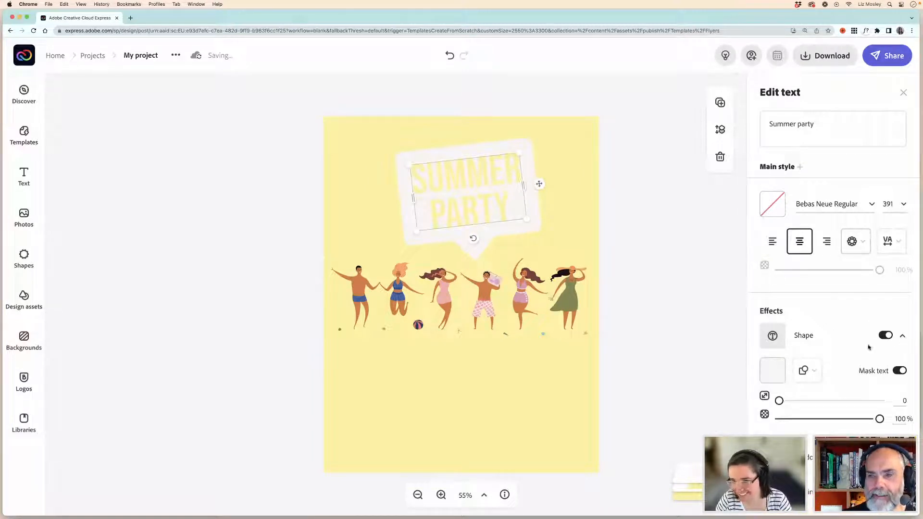
pyautogui.click(908, 338)
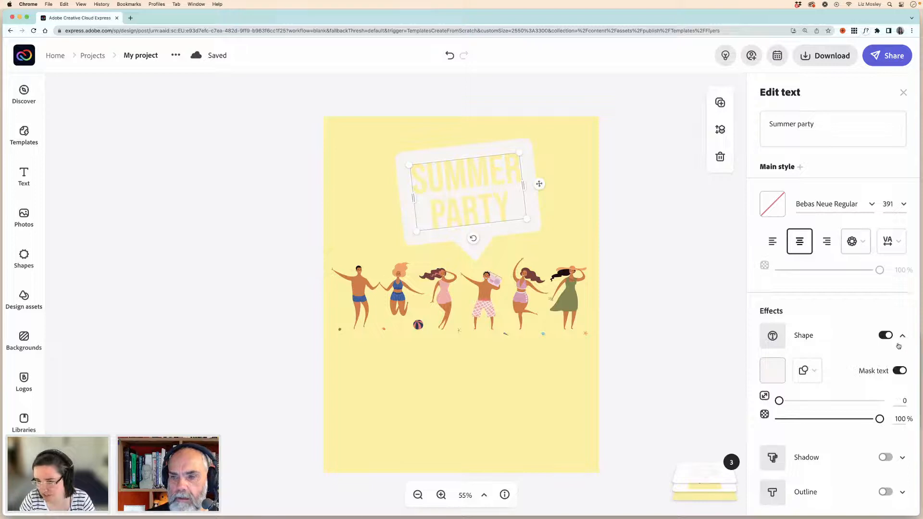
pyautogui.click(773, 373)
pyautogui.click(877, 256)
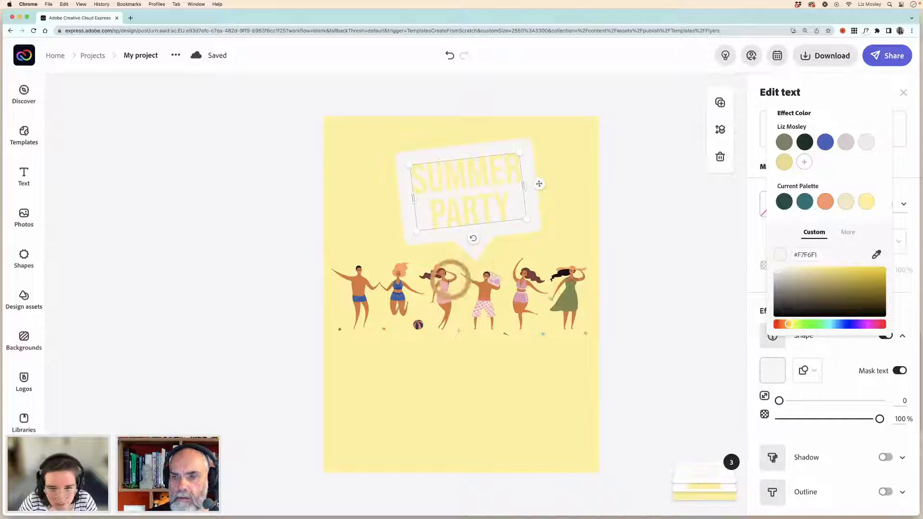
pyautogui.click(447, 287)
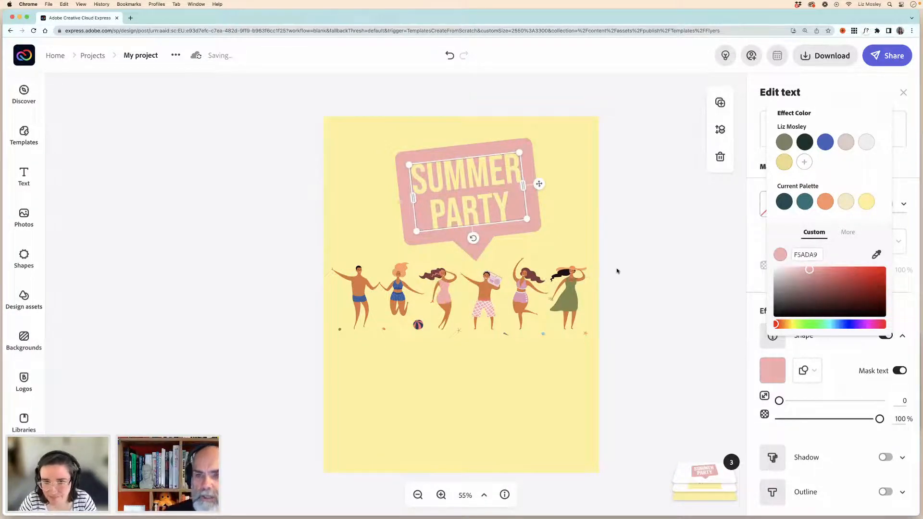
pyautogui.click(877, 256)
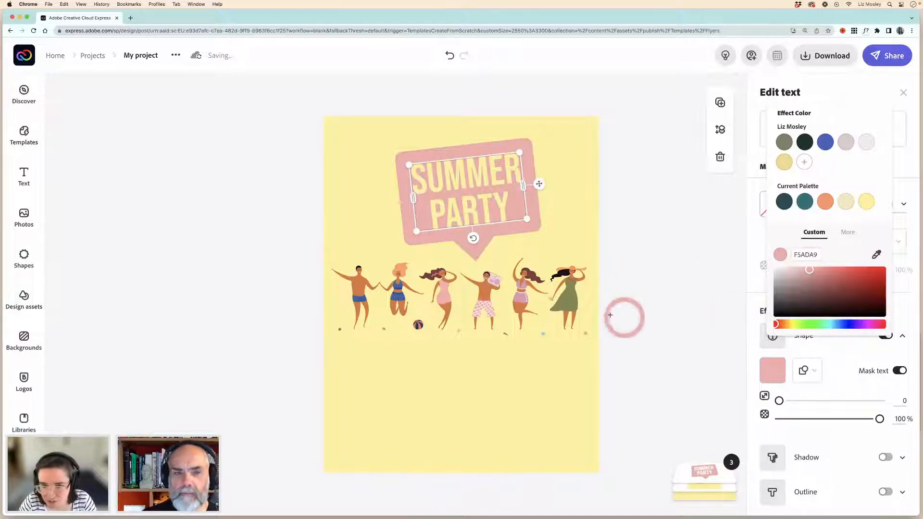
pyautogui.click(569, 302)
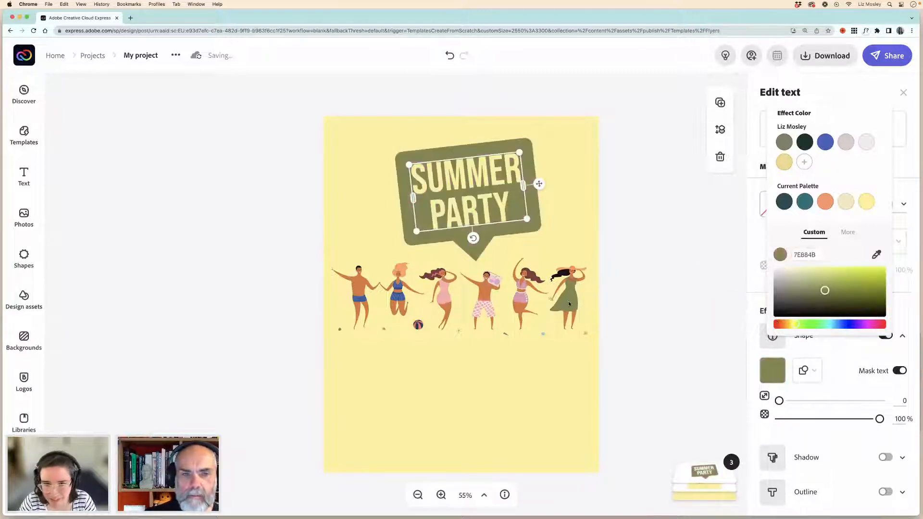
# - Color the speech bubble shape blue 395FA3, sampled from the blue bikini in the dancers illustration
pyautogui.click(877, 254)
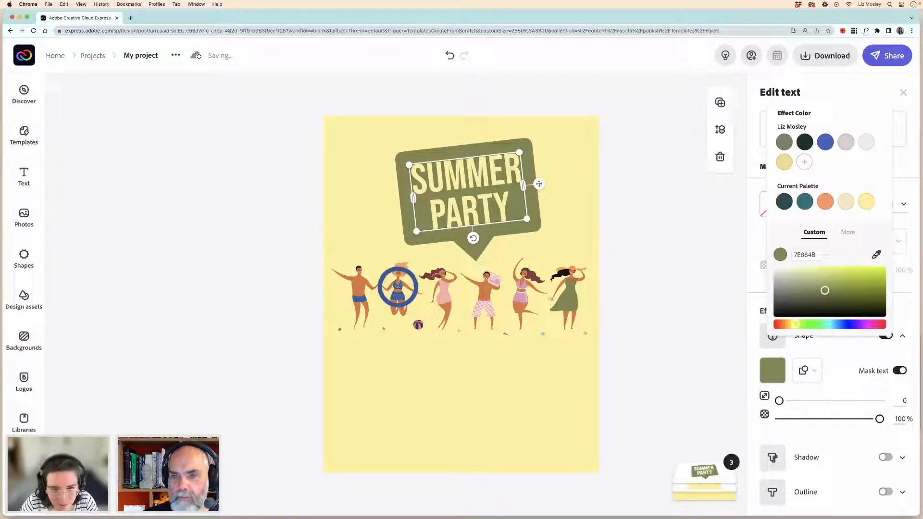
pyautogui.click(398, 287)
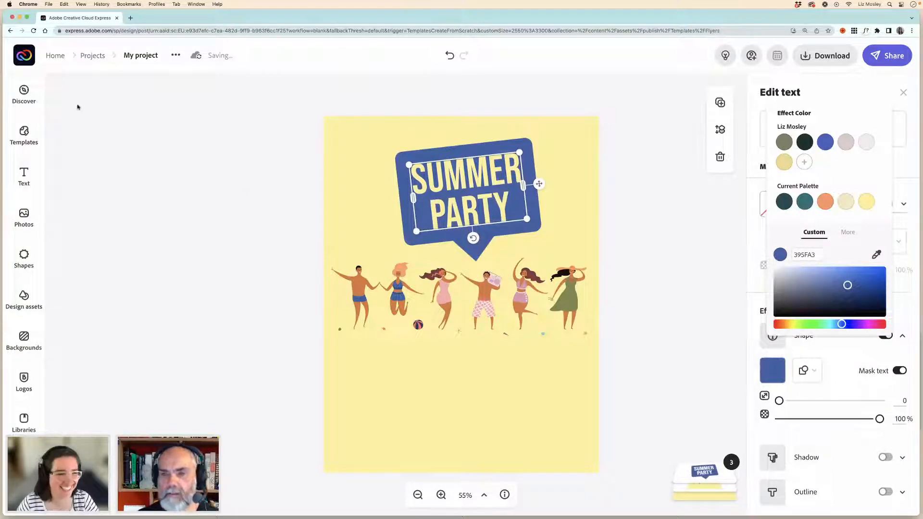
pyautogui.click(201, 177)
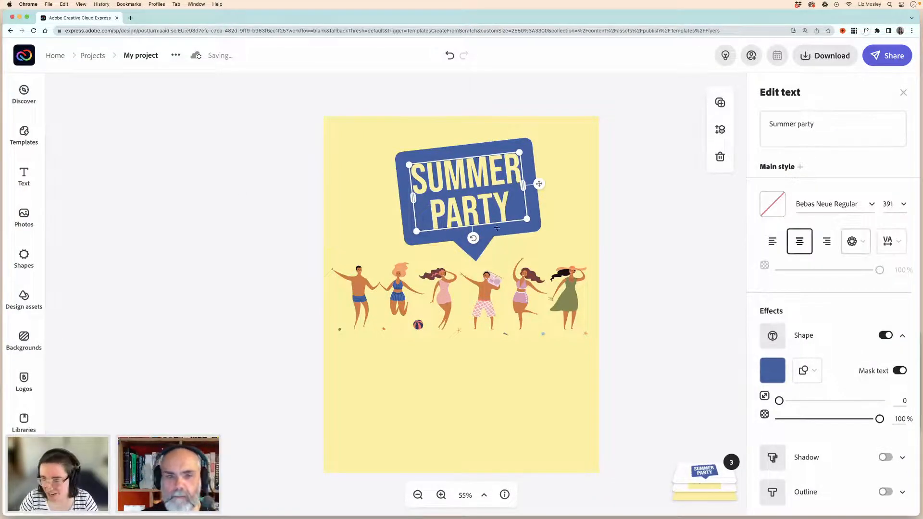
# - Add a shadow to the "Summer party" text and color it orange FD9D65, sampled from the hat of the dancer in green
pyautogui.click(903, 336)
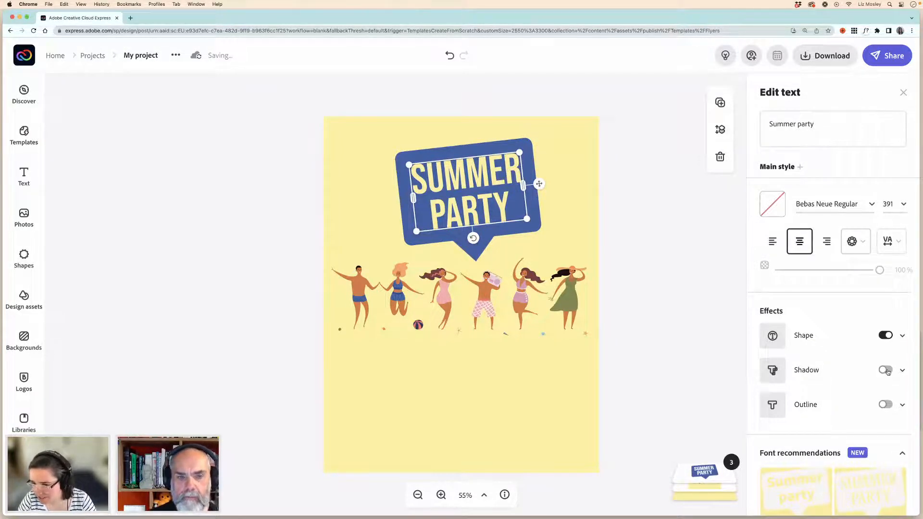
pyautogui.click(887, 370)
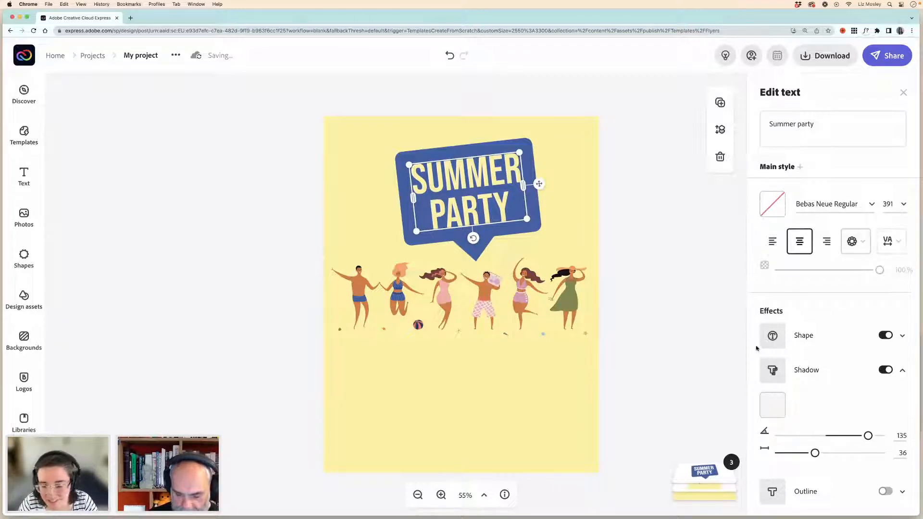
pyautogui.click(774, 405)
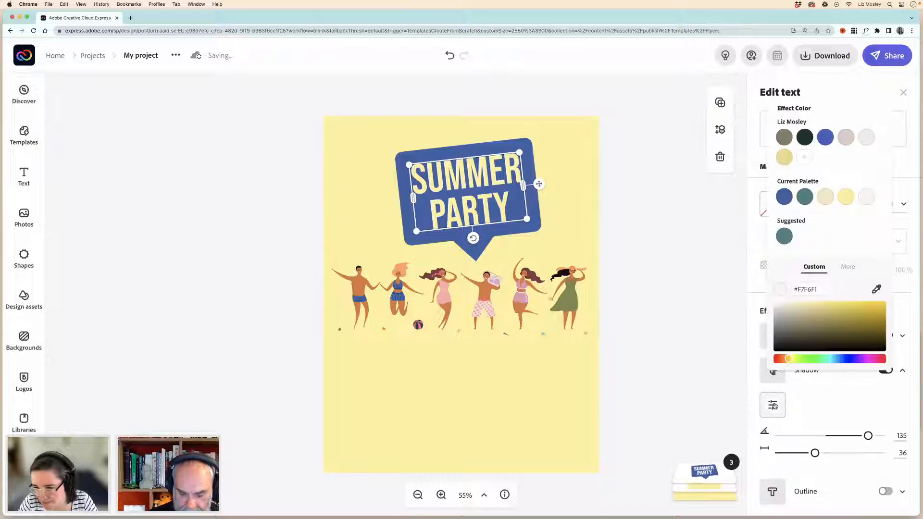
pyautogui.click(877, 289)
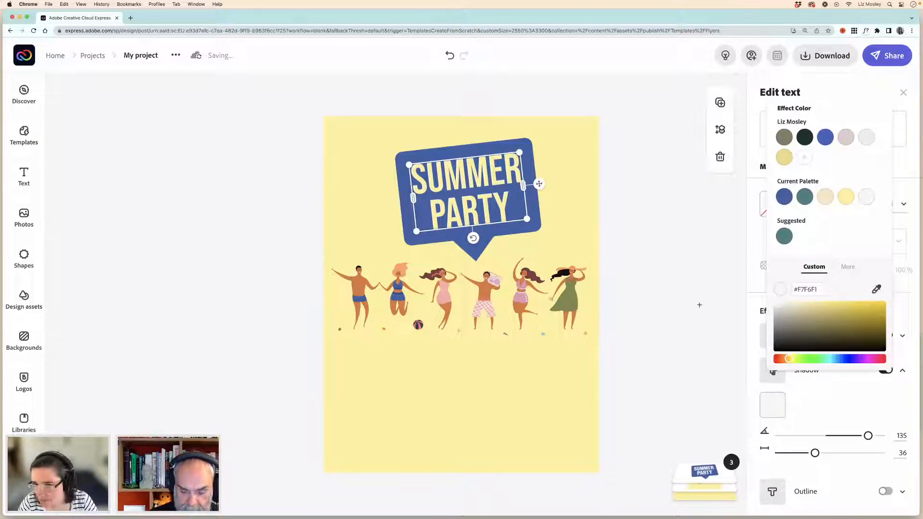
pyautogui.click(561, 270)
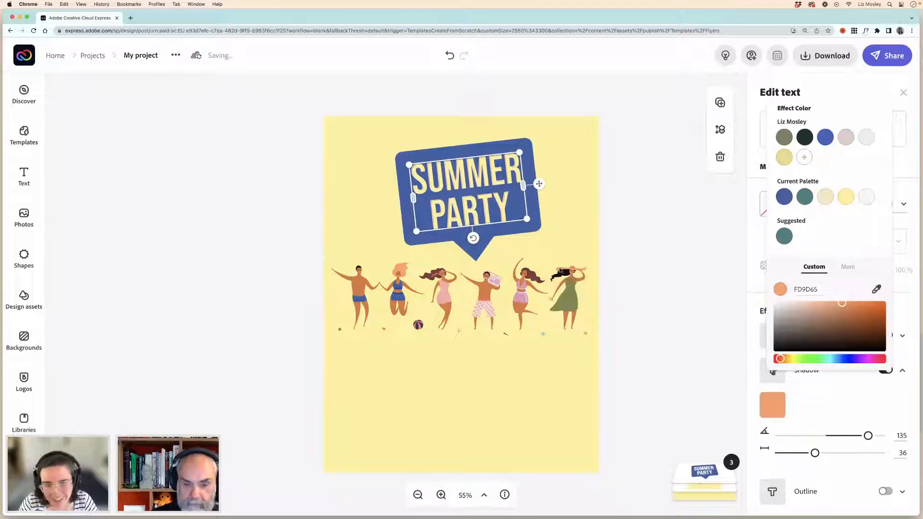
pyautogui.click(231, 172)
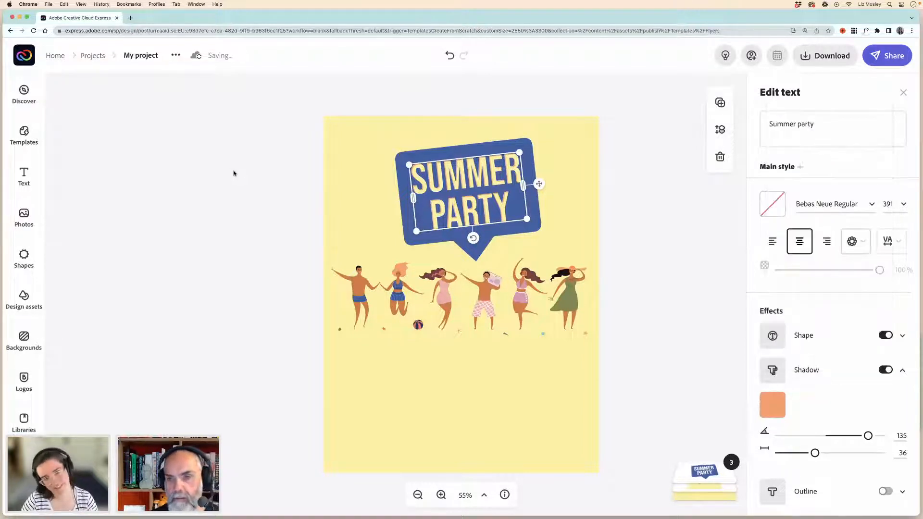
pyautogui.click(234, 173)
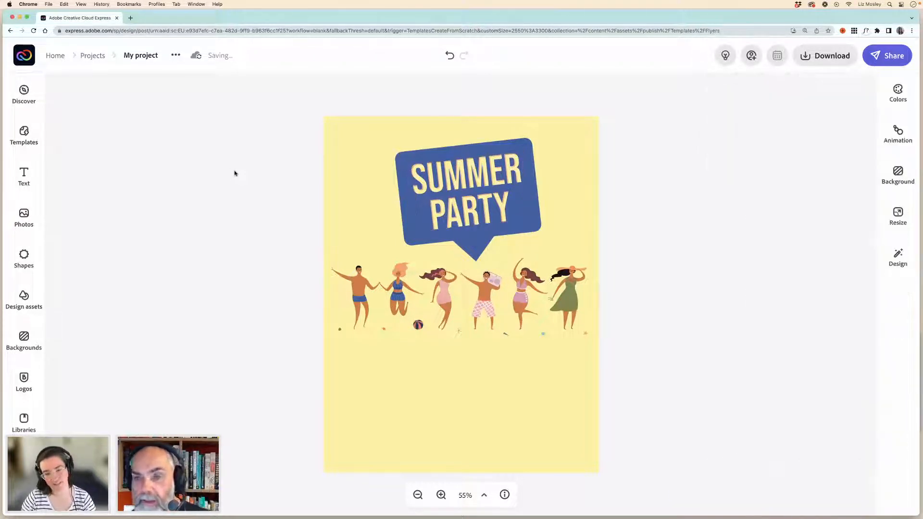
# - Nudge the "Summer party" bubble slightly left and down so its tail sits just above the dancers
pyautogui.click(526, 217)
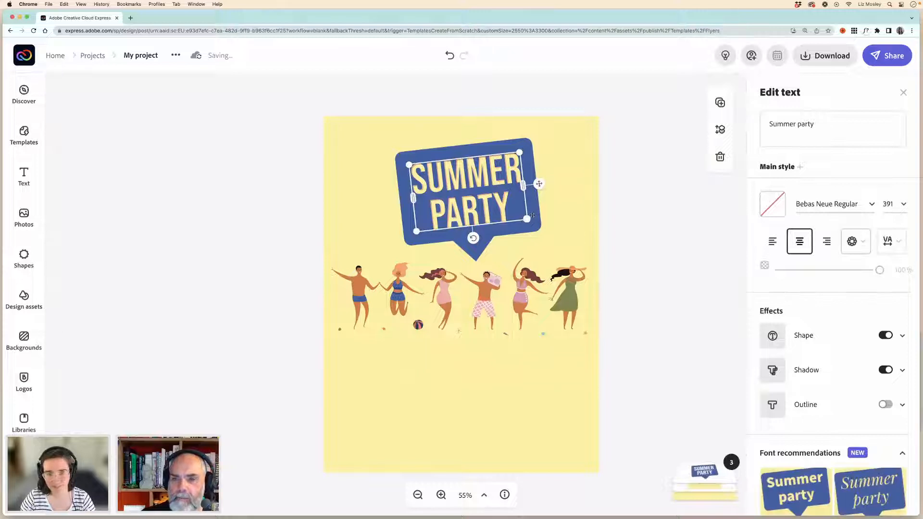
pyautogui.moveTo(532, 216); pyautogui.dragTo(532, 216)
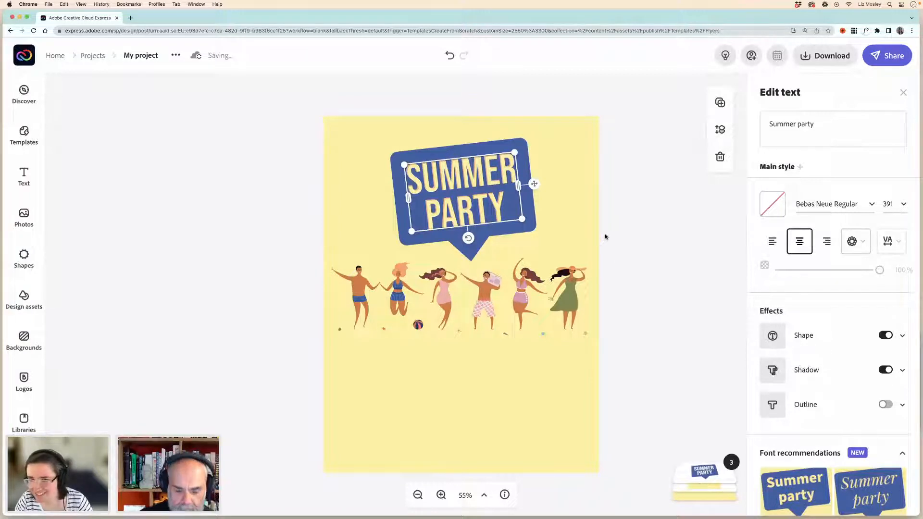
pyautogui.click(605, 236)
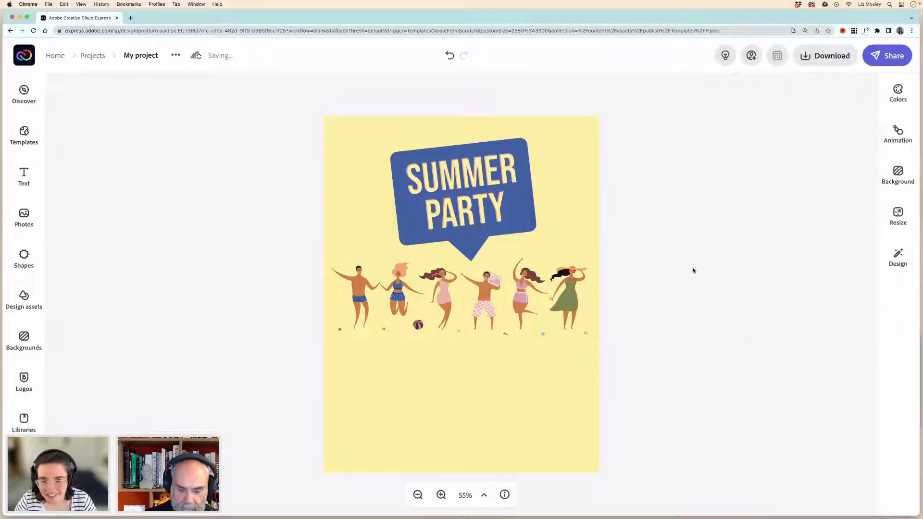
pyautogui.click(518, 223)
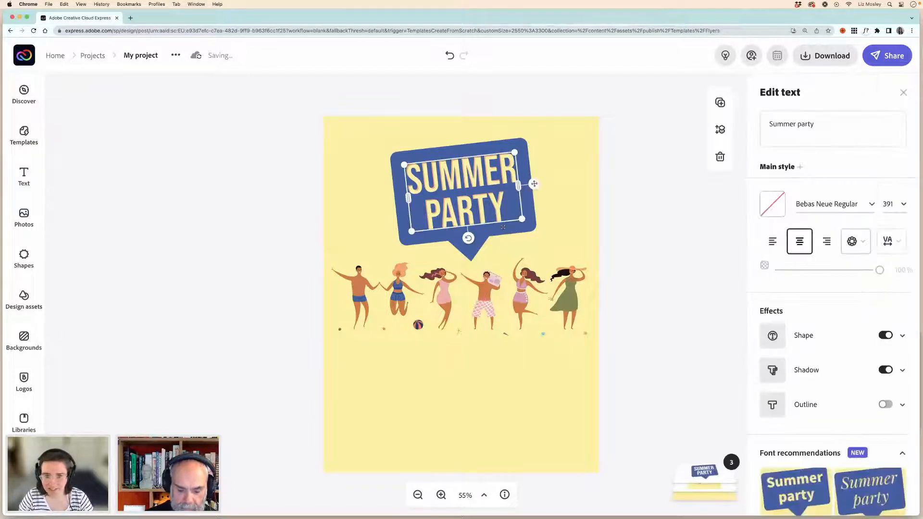
pyautogui.moveTo(517, 223); pyautogui.dragTo(502, 232)
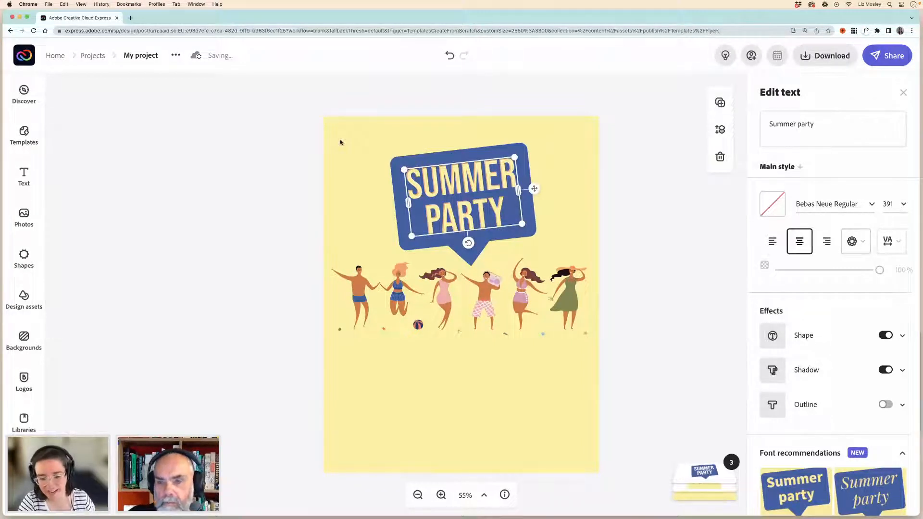
pyautogui.click(690, 280)
# - Add a new text box to the flyer and place it in the empty area below the dancers
pyautogui.click(40, 178)
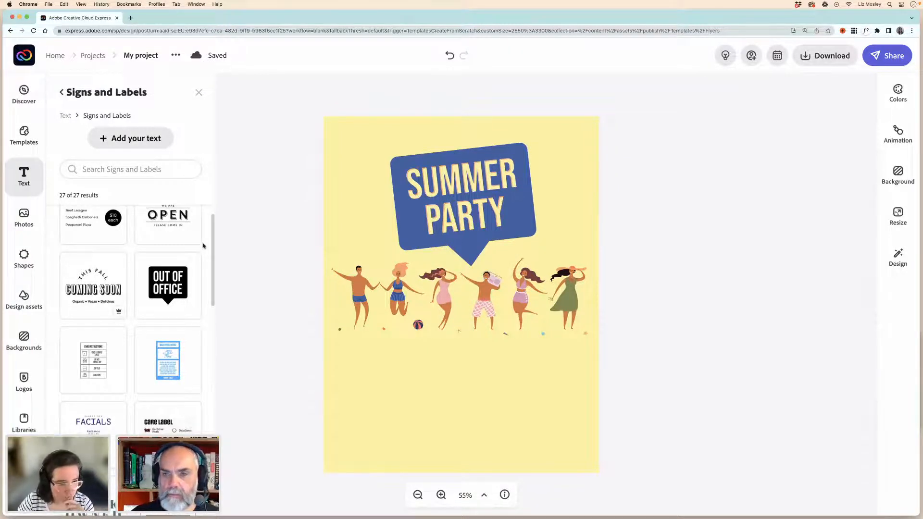
pyautogui.scroll(1, 150, 251)
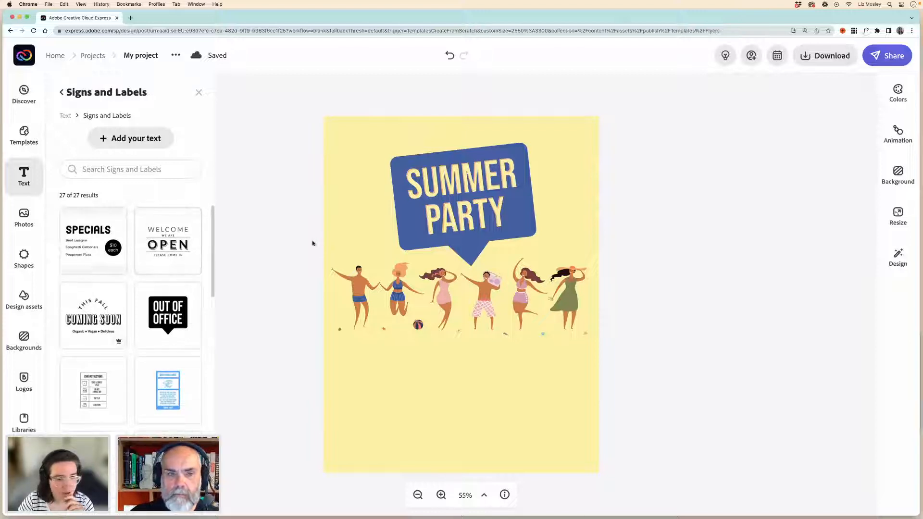
pyautogui.click(129, 144)
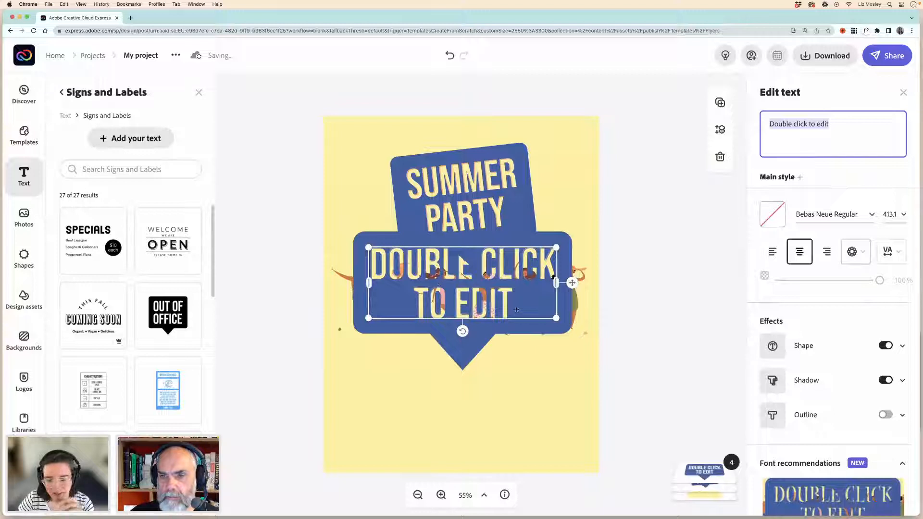
pyautogui.moveTo(517, 311); pyautogui.dragTo(519, 398)
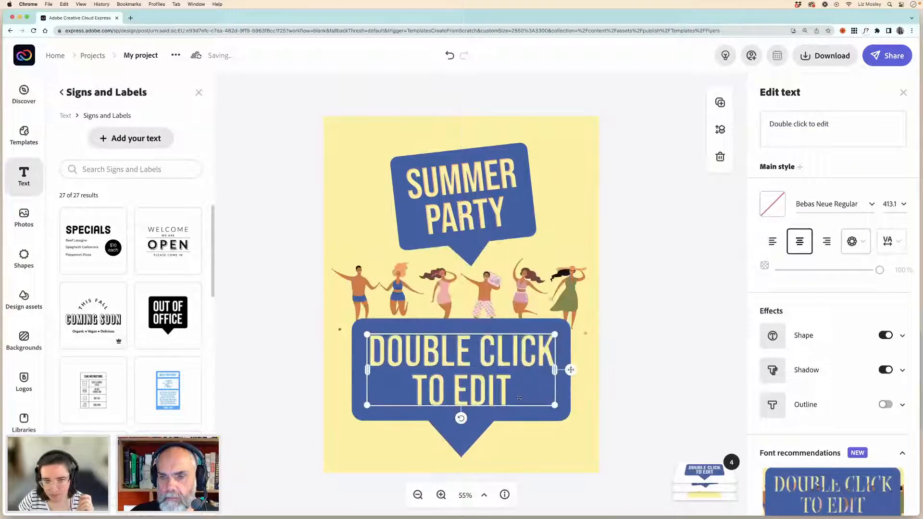
pyautogui.moveTo(512, 364); pyautogui.dragTo(512, 377)
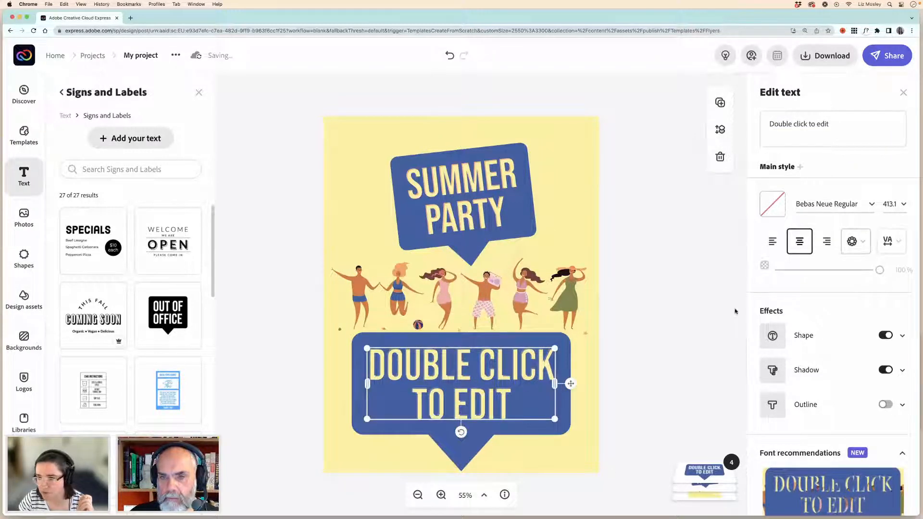
# - Browse the available fonts and set the placeholder text below the dancers in Coffee Service Regular
pyautogui.click(869, 204)
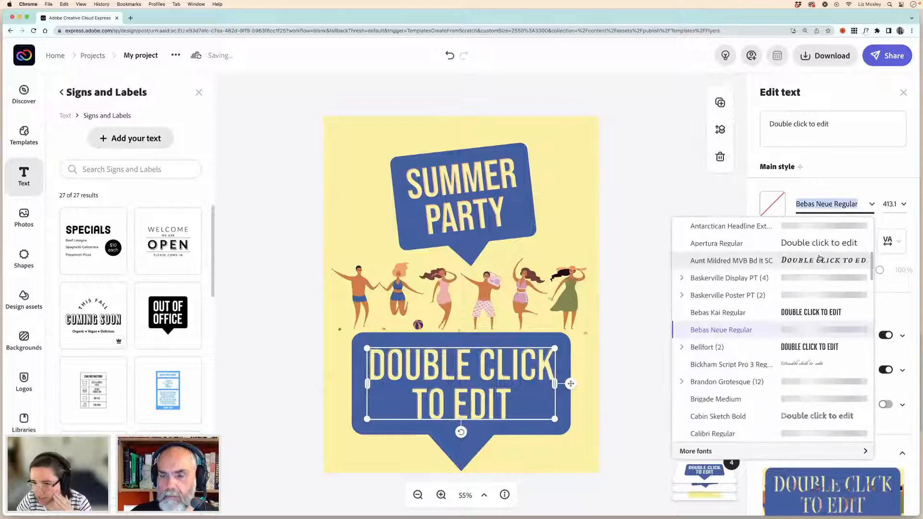
pyautogui.scroll(2, 789, 288)
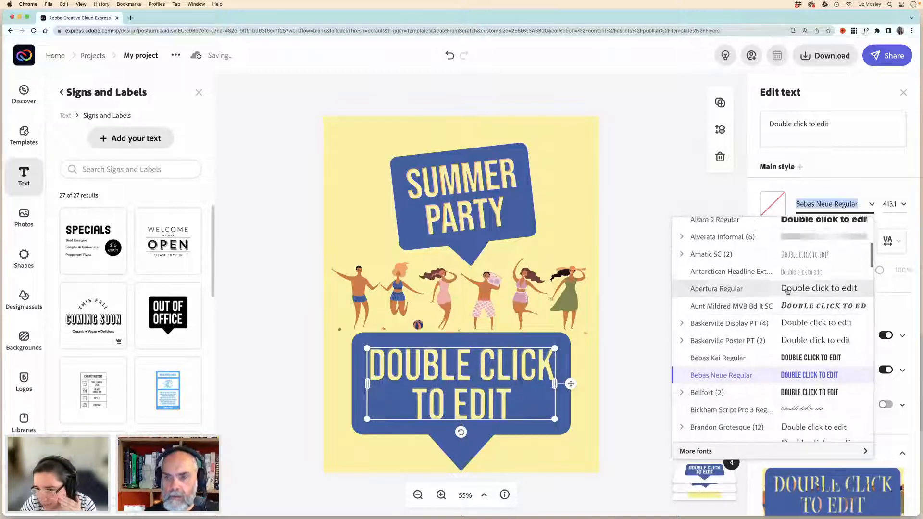
pyautogui.scroll(5, 787, 291)
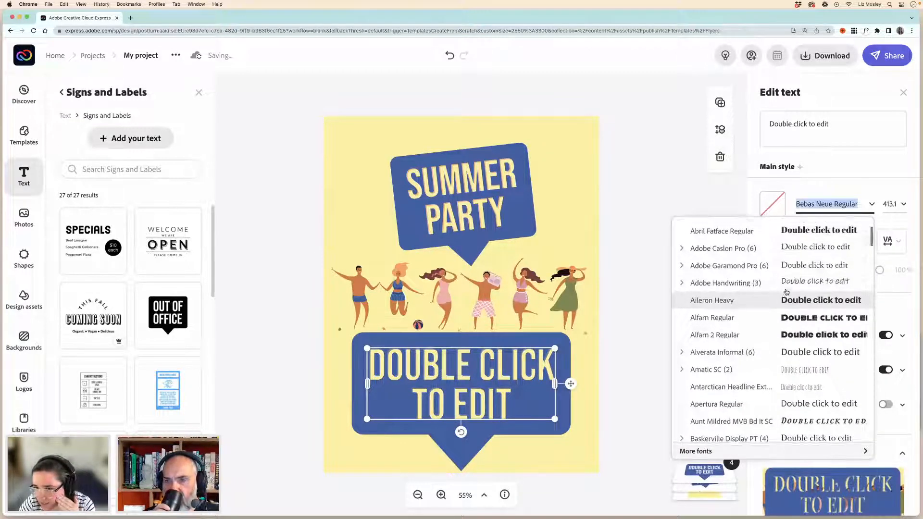
pyautogui.scroll(4, 787, 292)
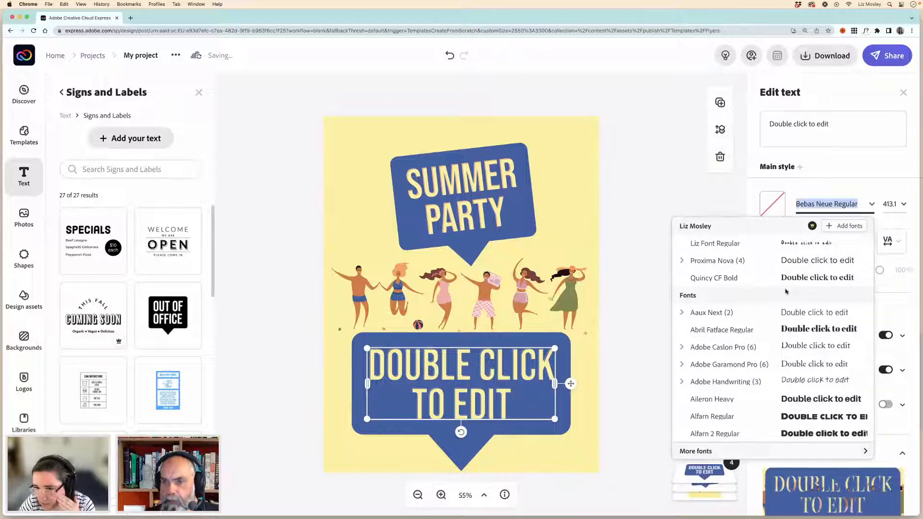
pyautogui.scroll(-7, 787, 292)
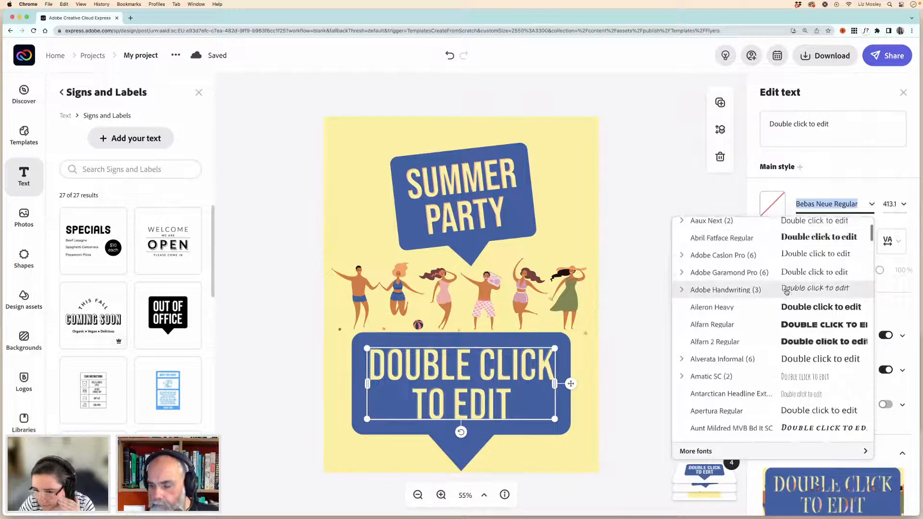
pyautogui.scroll(-10, 787, 292)
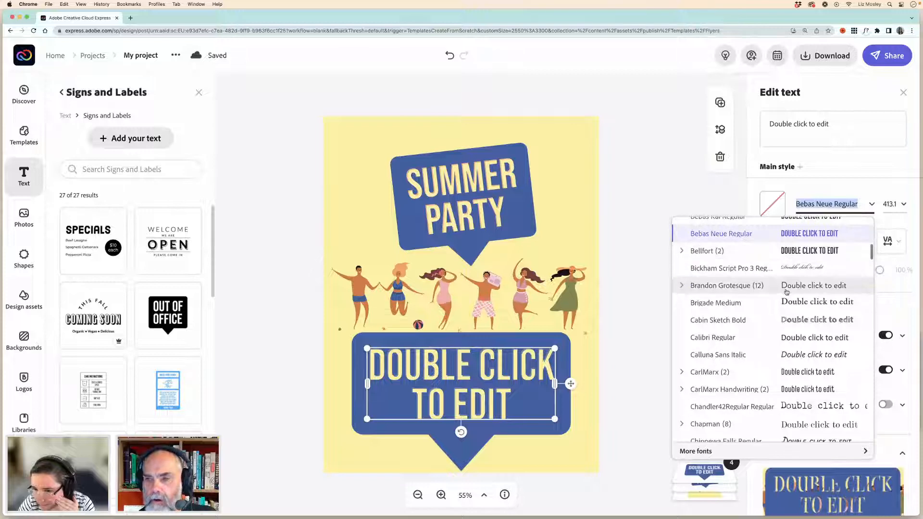
pyautogui.scroll(-4, 786, 292)
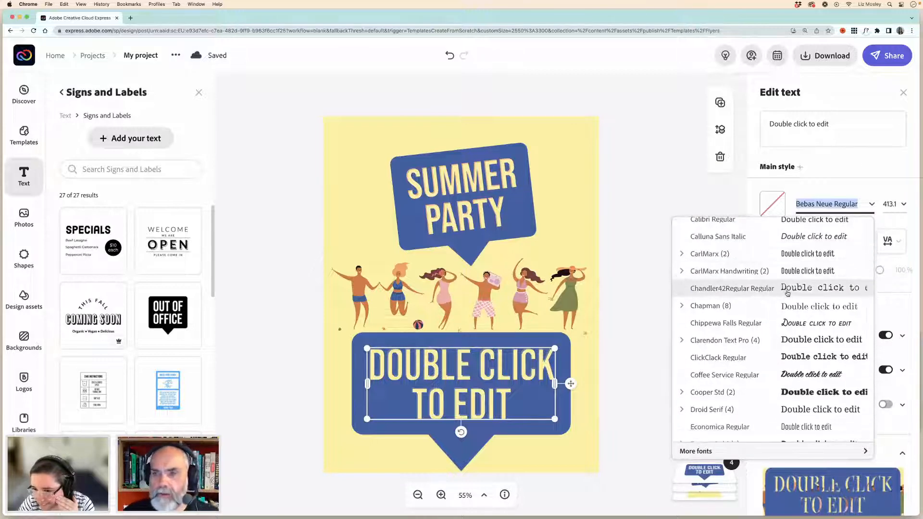
pyautogui.scroll(-1, 788, 294)
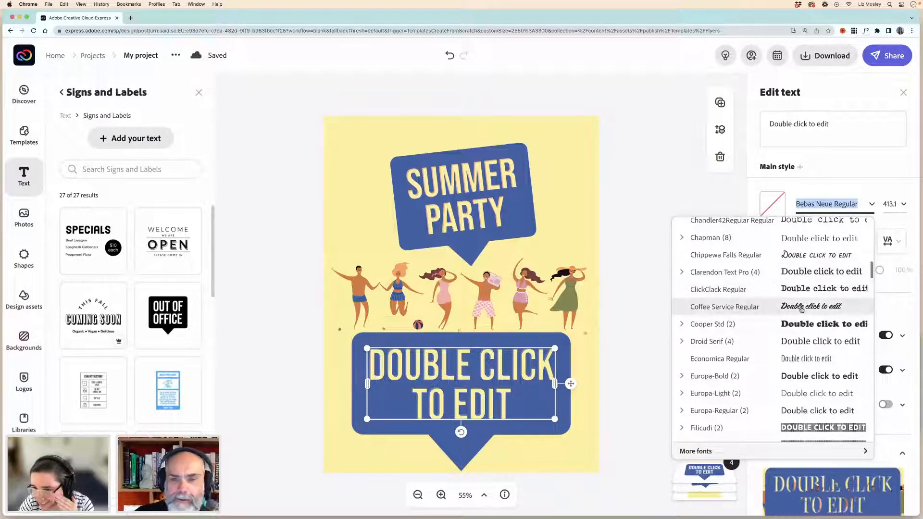
pyautogui.scroll(-1, 803, 310)
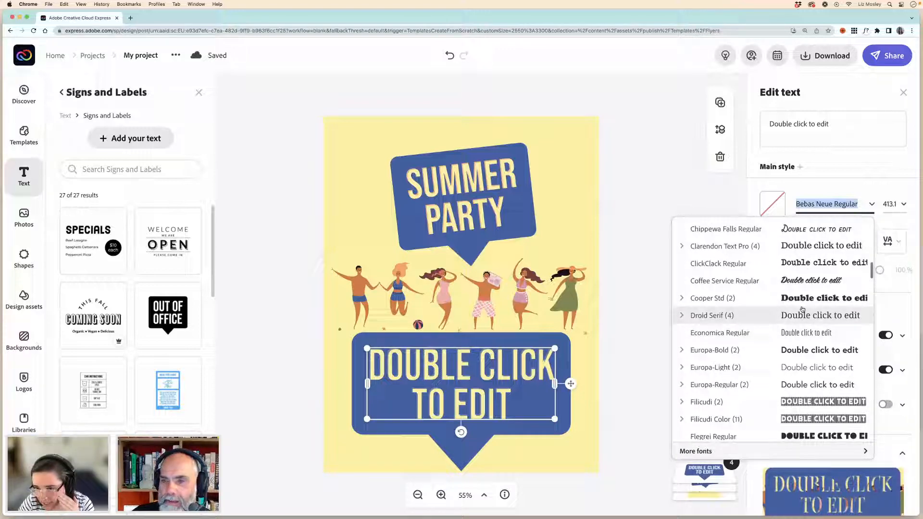
pyautogui.click(789, 280)
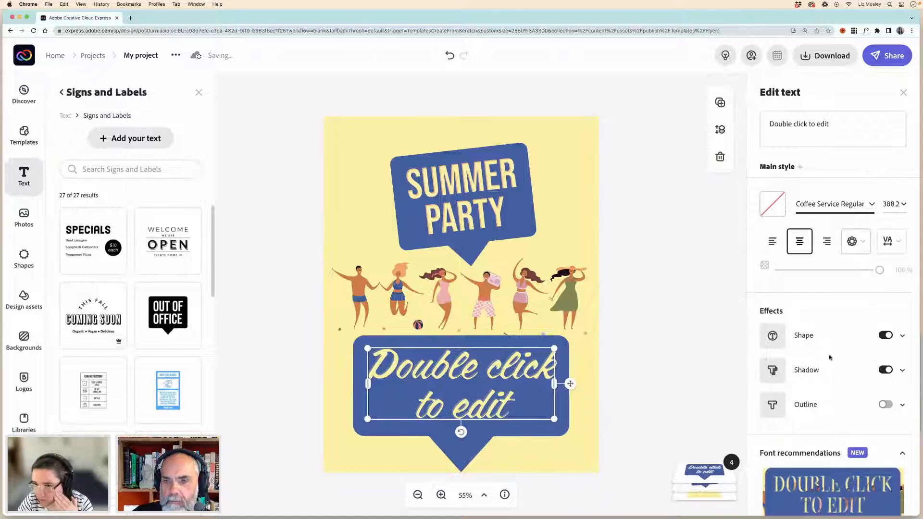
# - Turn off the placeholder text's shape and shadow effects and resize it to a single line at about size 152
pyautogui.click(884, 336)
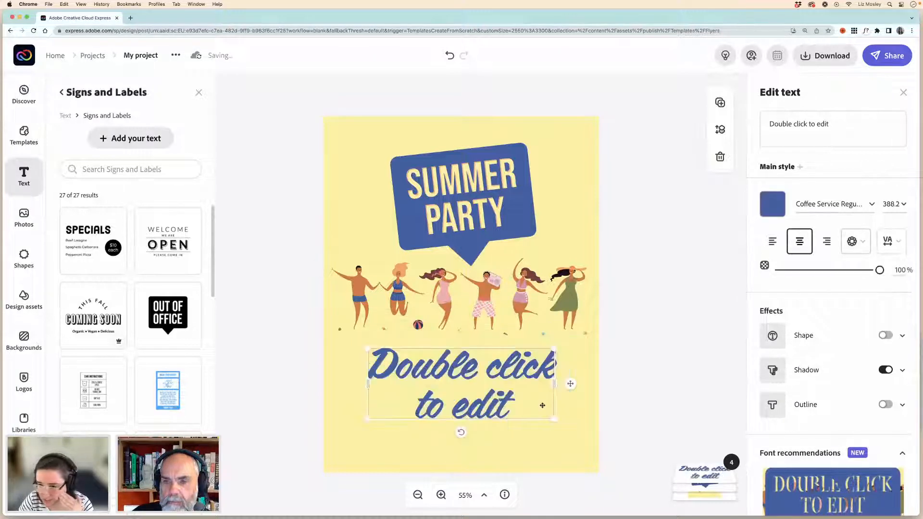
pyautogui.click(885, 370)
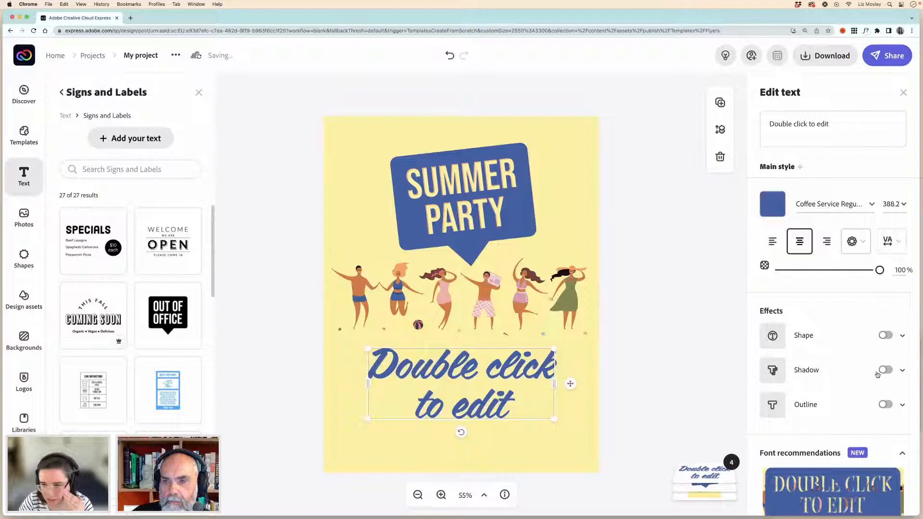
pyautogui.moveTo(555, 384); pyautogui.dragTo(592, 384)
pyautogui.moveTo(480, 382); pyautogui.dragTo(464, 388)
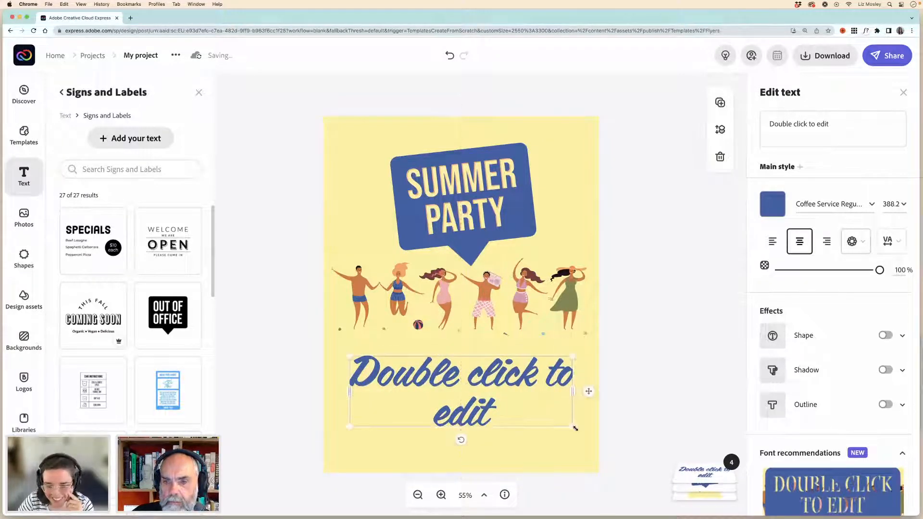
pyautogui.moveTo(574, 429); pyautogui.dragTo(531, 370)
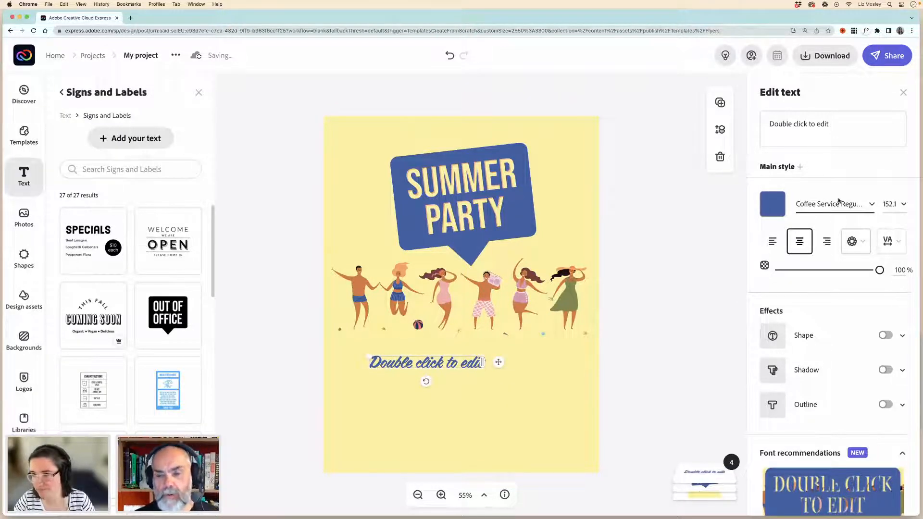
# - Replace the placeholder text with "You're invited to my" and widen its box so it fits on one line
pyautogui.click(828, 210)
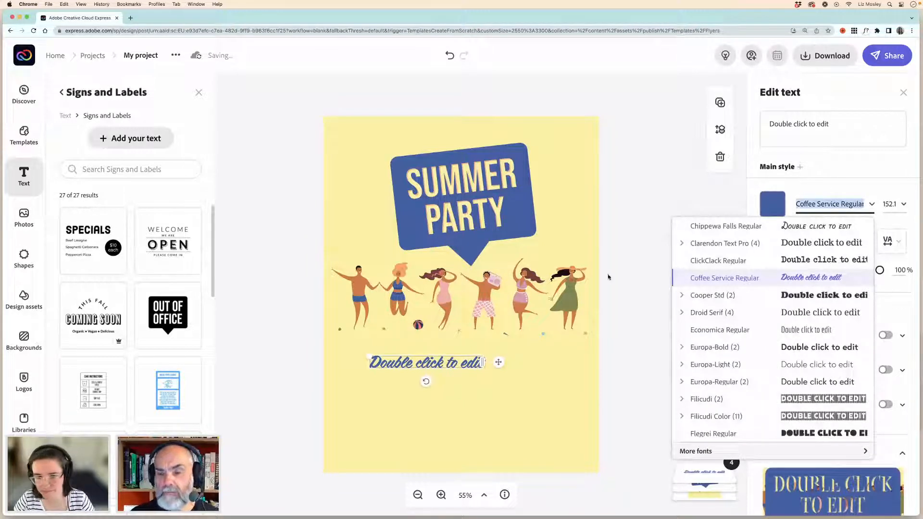
pyautogui.moveTo(836, 124); pyautogui.dragTo(769, 123)
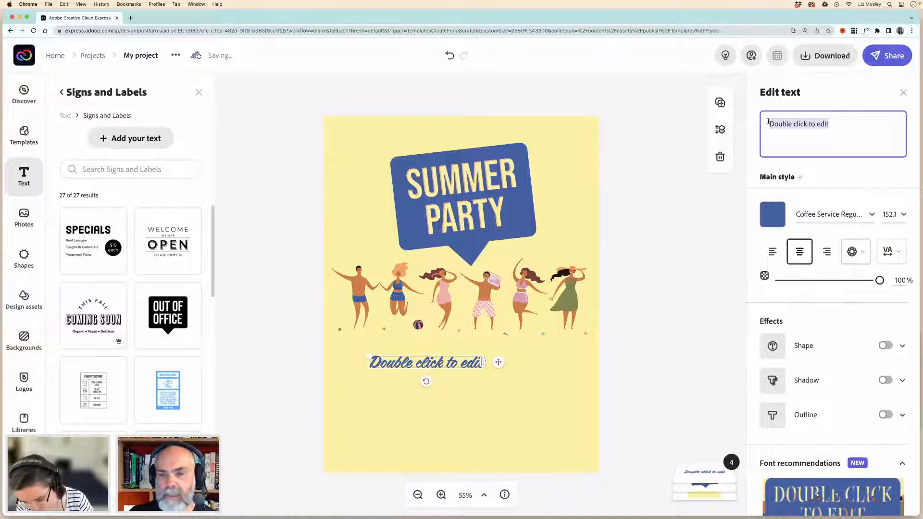
pyautogui.write("You're")
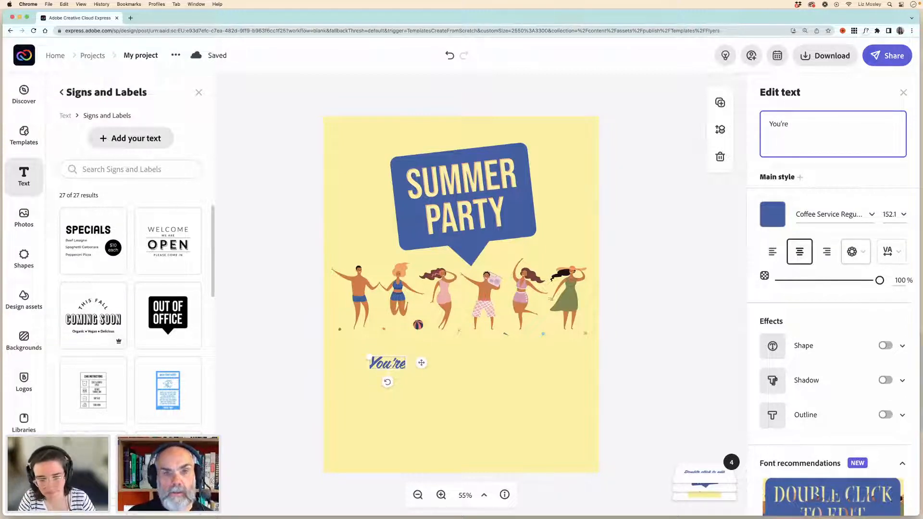
pyautogui.write(' invi')
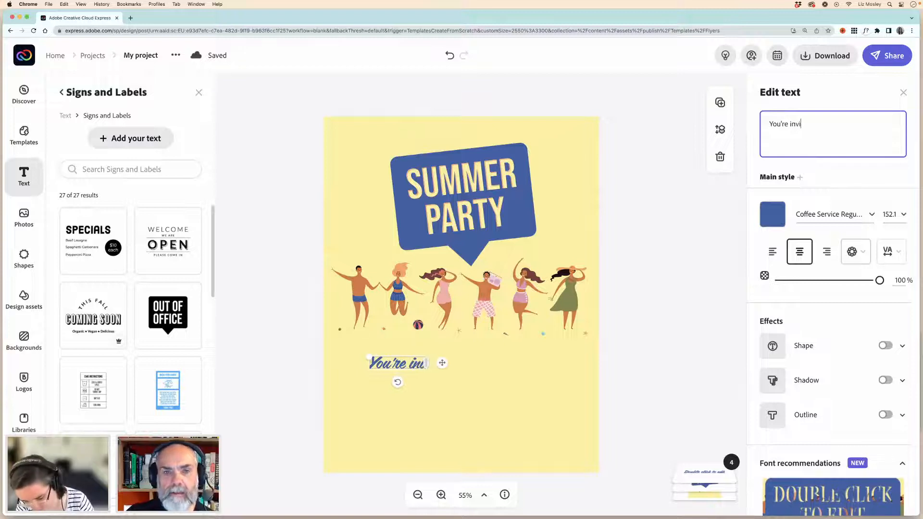
pyautogui.write('ted to ')
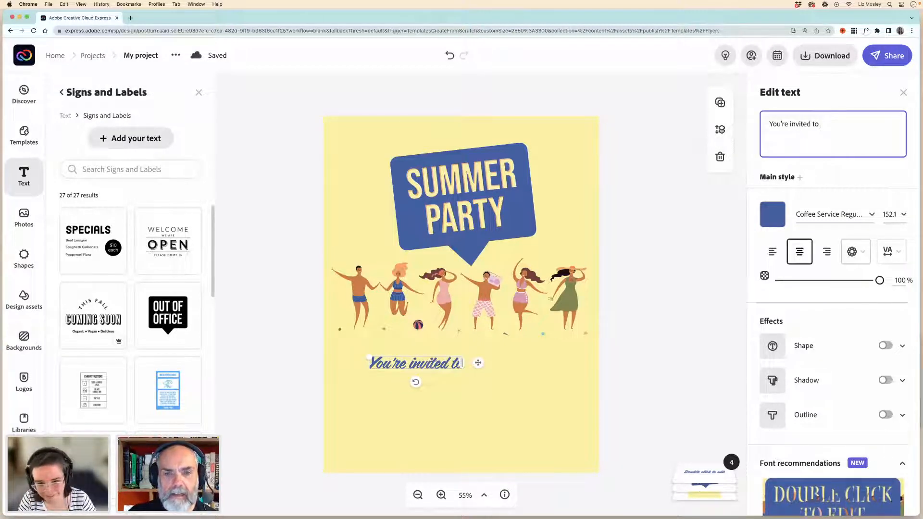
pyautogui.write('my')
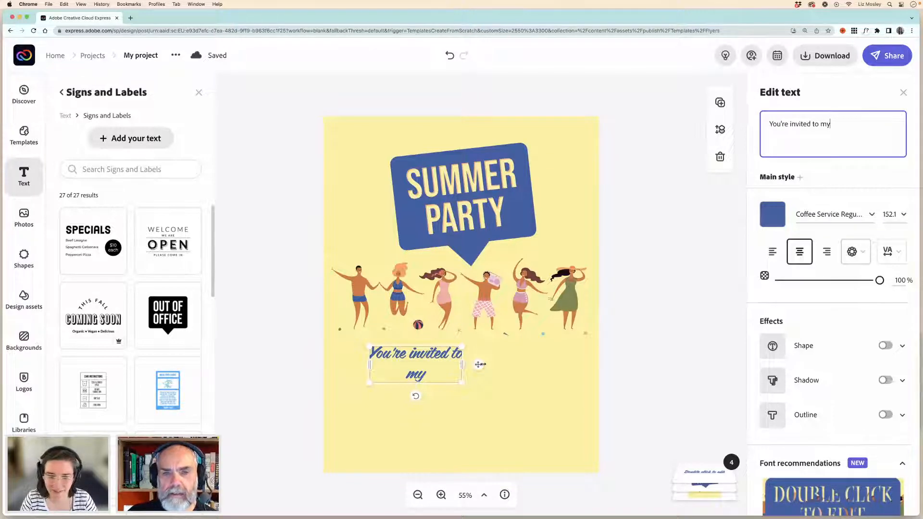
pyautogui.moveTo(481, 364); pyautogui.dragTo(501, 364)
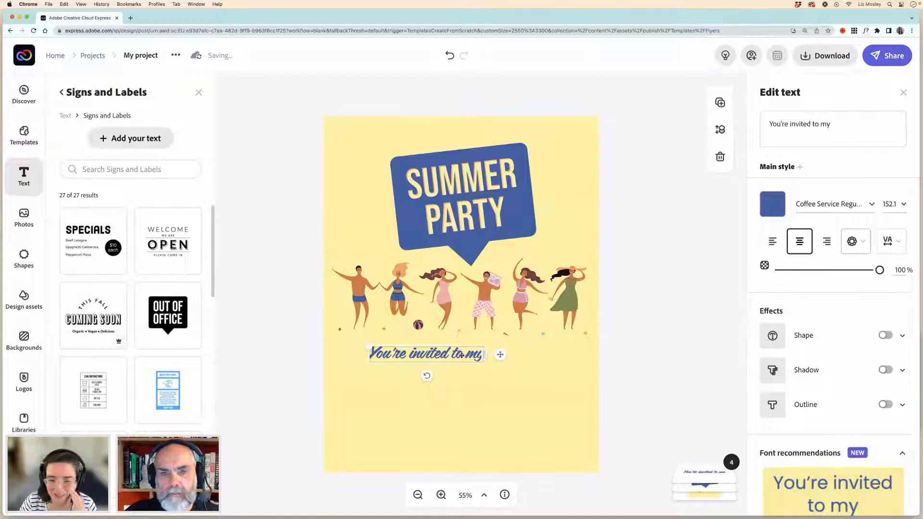
# - Move "You're invited to my" to the flyer's upper-left corner and color it olive green 7E864B, sampled from the dancer's green dress
pyautogui.moveTo(461, 356); pyautogui.dragTo(432, 137)
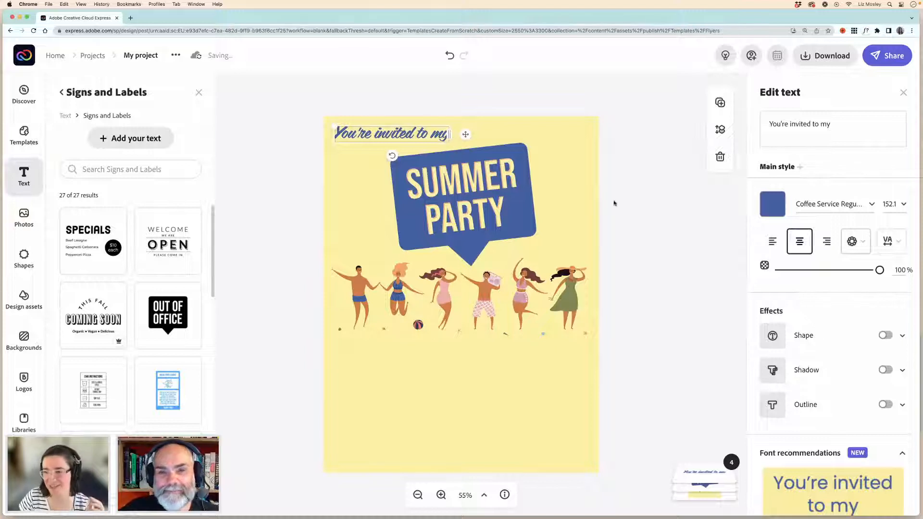
pyautogui.click(773, 207)
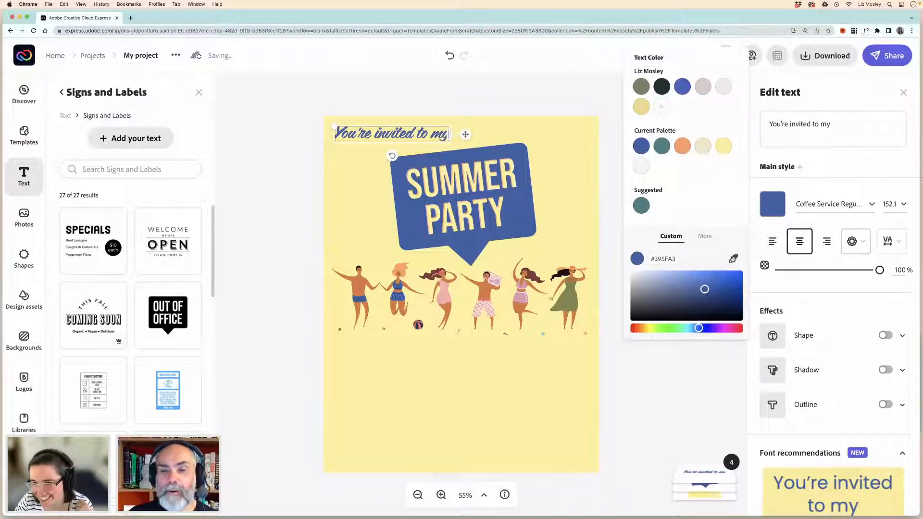
pyautogui.click(732, 258)
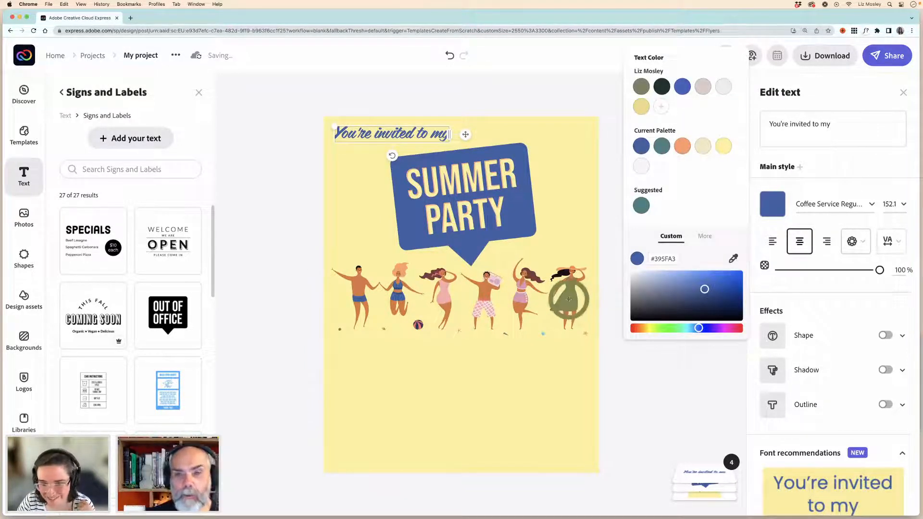
pyautogui.click(569, 300)
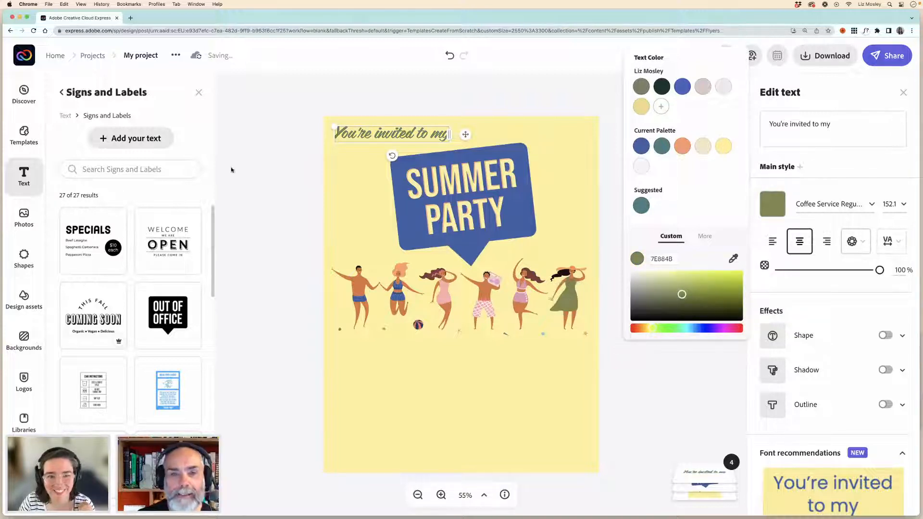
pyautogui.click(268, 169)
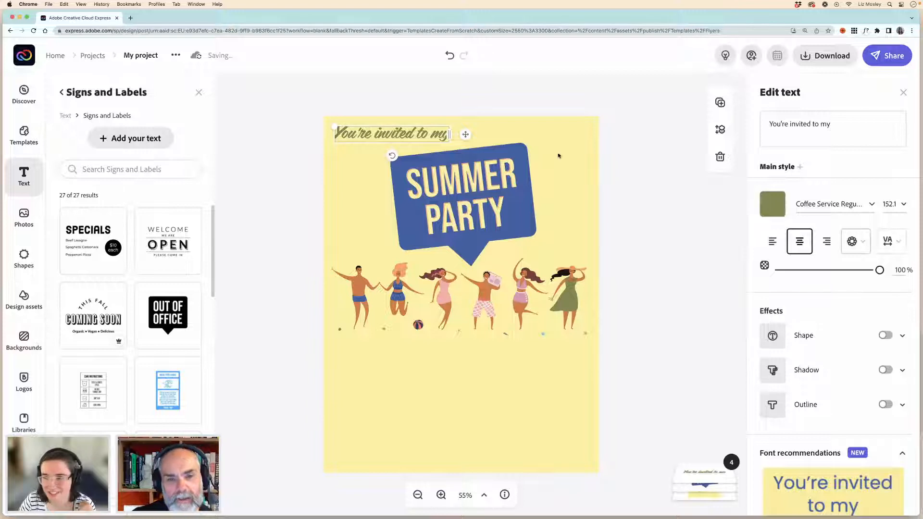
# - Enlarge "You're invited to my" to about size 163.5 and nudge the "Summer party" bubble slightly down to give it room
pyautogui.moveTo(335, 124); pyautogui.dragTo(375, 136)
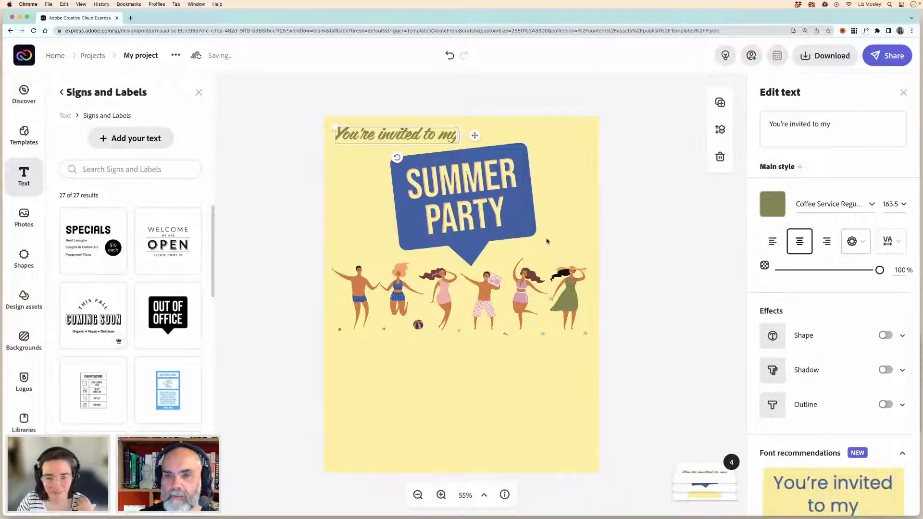
pyautogui.click(295, 231)
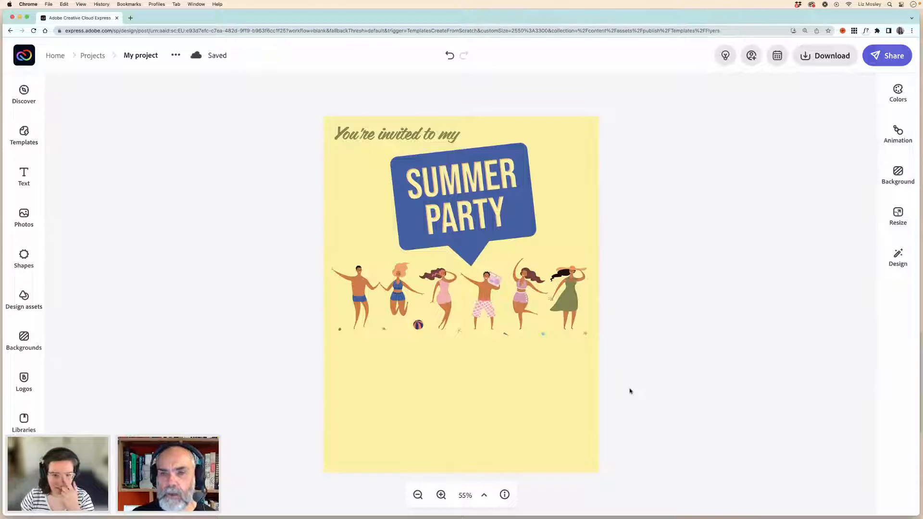
pyautogui.click(518, 223)
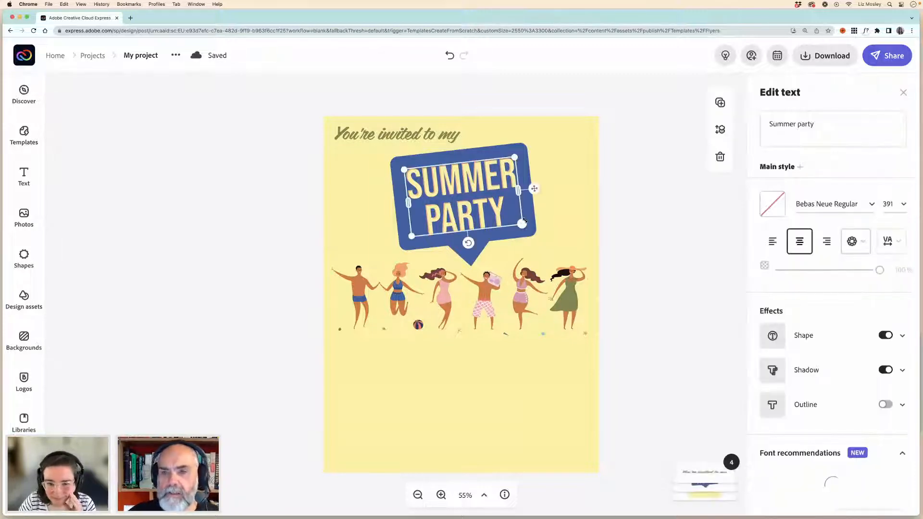
pyautogui.moveTo(528, 218); pyautogui.dragTo(528, 223)
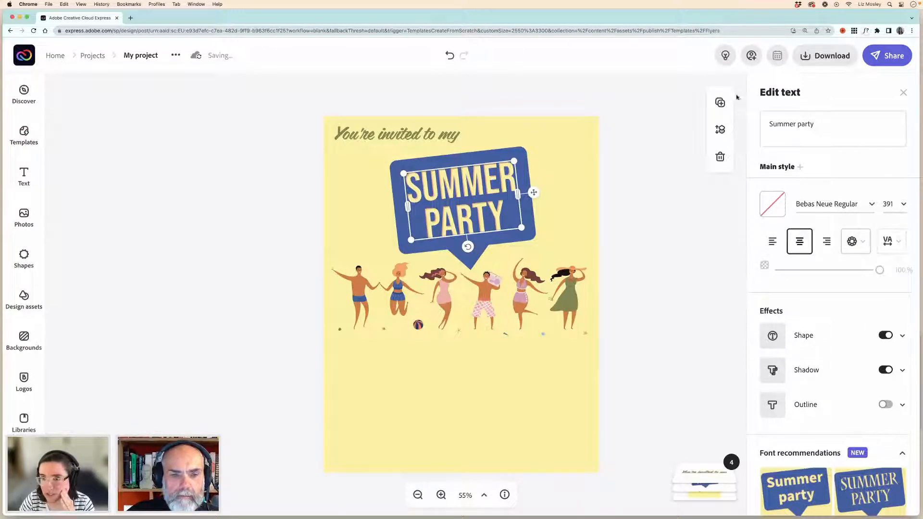
# - Shift the browser window aside and bring forward the Stickies note with the party details to read them
pyautogui.moveTo(724, 14); pyautogui.dragTo(715, 15)
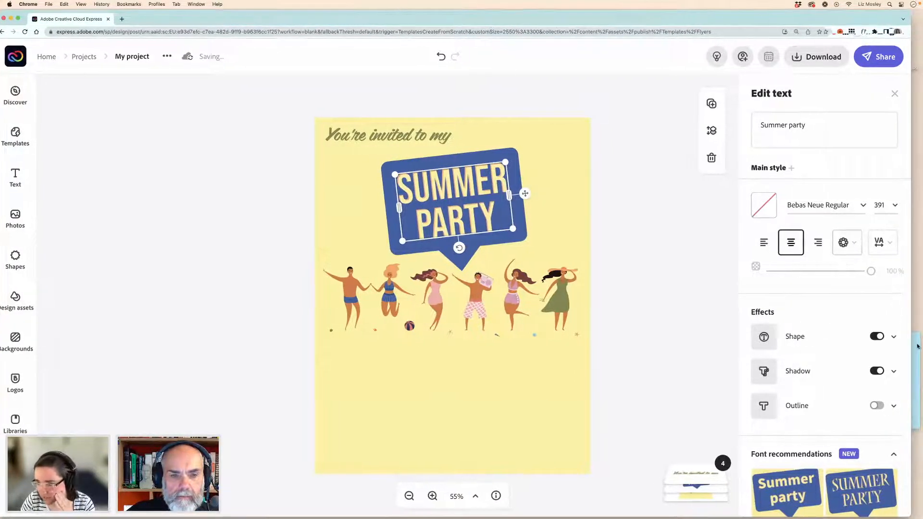
pyautogui.click(916, 342)
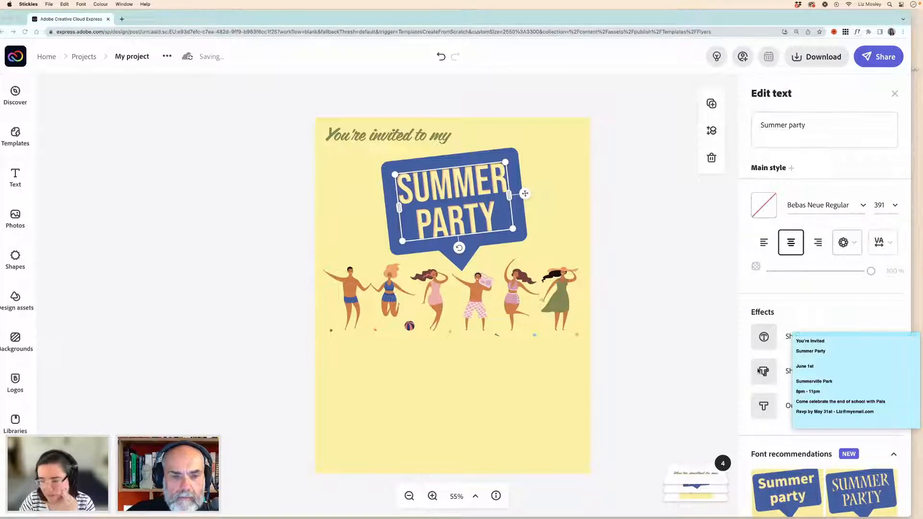
# - Duplicate the "You're invited to my" line and place the copy in the empty area below the dancers
pyautogui.click(404, 138)
pyautogui.click(400, 138)
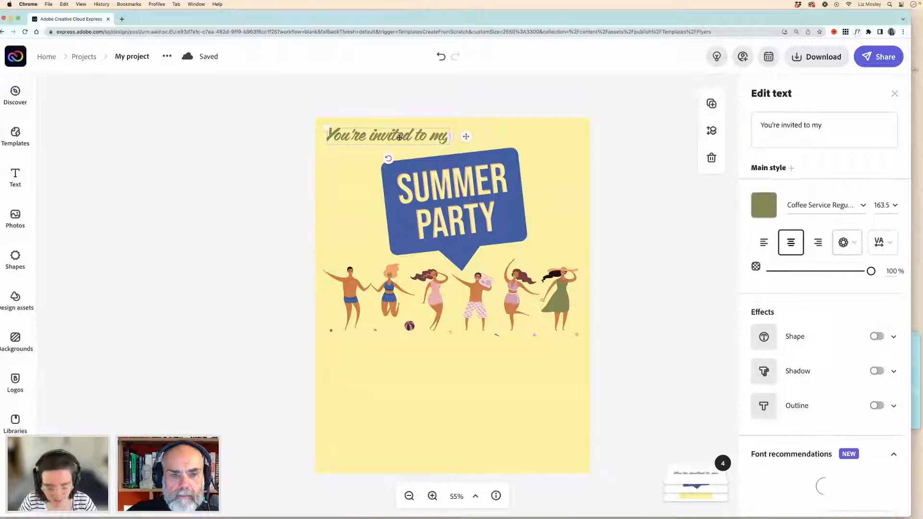
pyautogui.press('super+v')
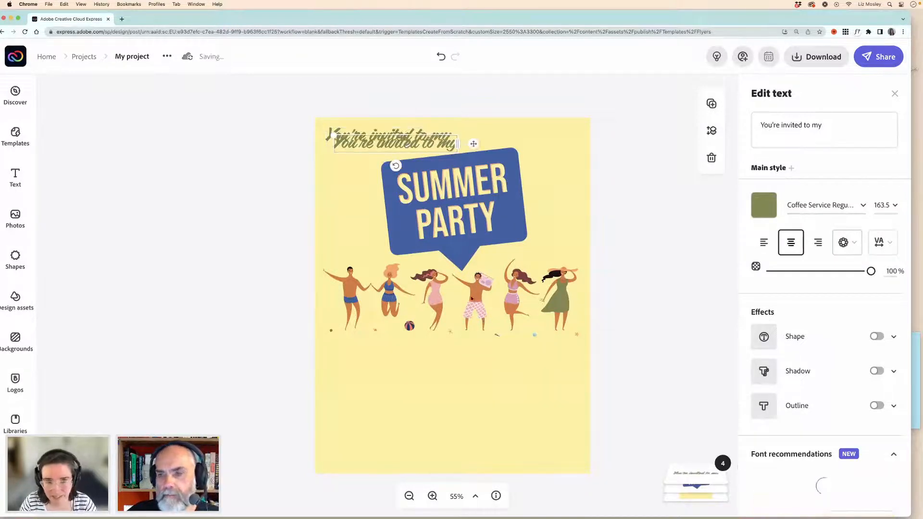
pyautogui.moveTo(438, 147); pyautogui.dragTo(498, 369)
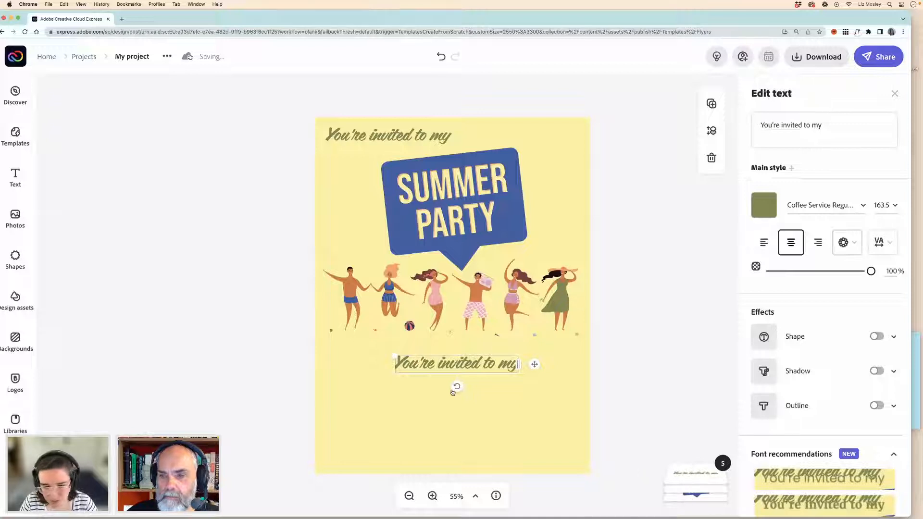
# - Replace the wording of the duplicated line below the dancers with "June 1st"
pyautogui.moveTo(822, 122); pyautogui.dragTo(755, 128)
pyautogui.press('BackSpace')
pyautogui.write('June')
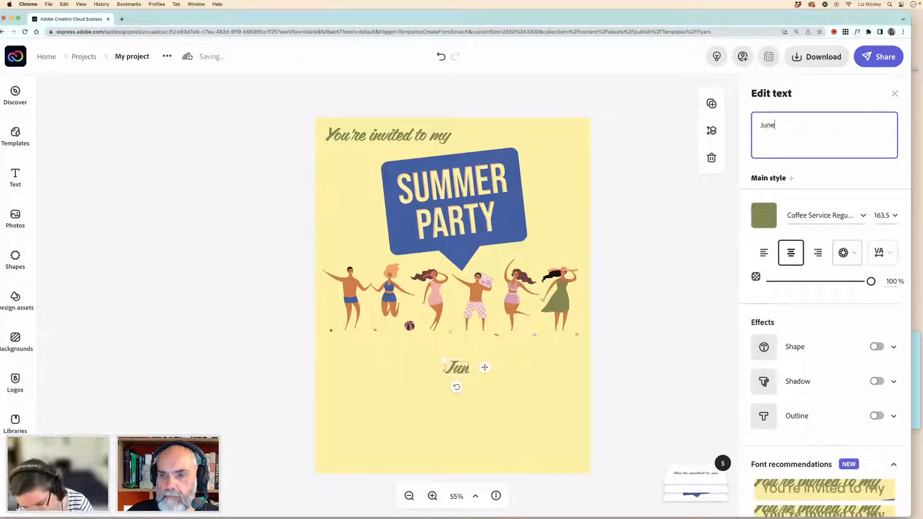
pyautogui.write(' 1st')
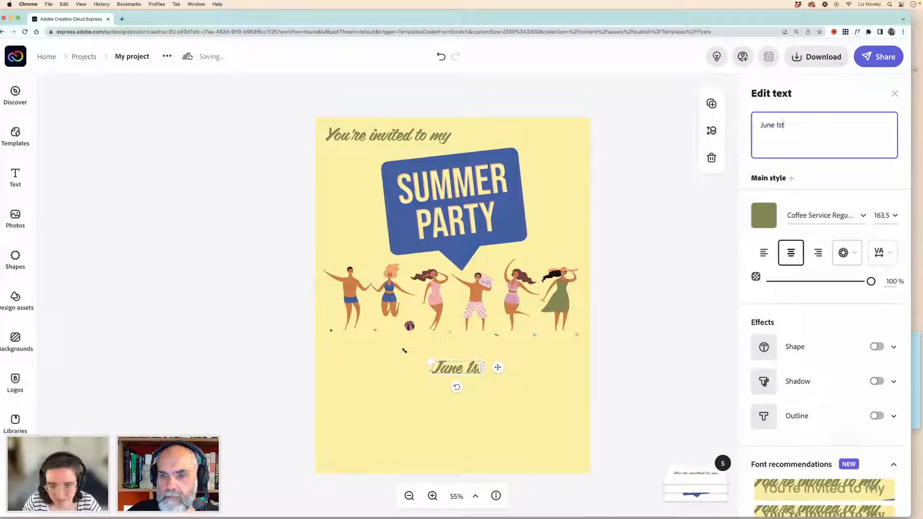
# - Enlarge "June 1st" to about size 279 and center it on the flyer just below the dancers
pyautogui.moveTo(404, 351); pyautogui.dragTo(394, 347)
pyautogui.moveTo(448, 368); pyautogui.dragTo(468, 368)
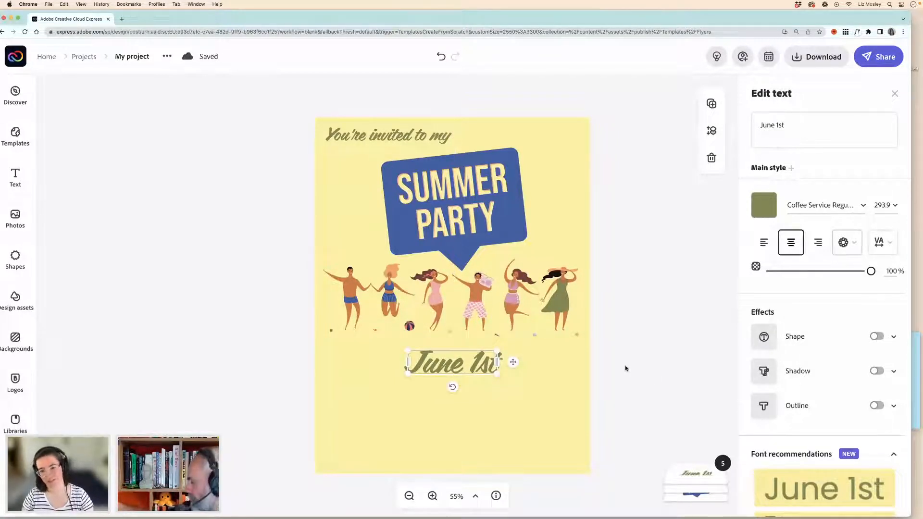
pyautogui.moveTo(406, 351); pyautogui.dragTo(463, 364)
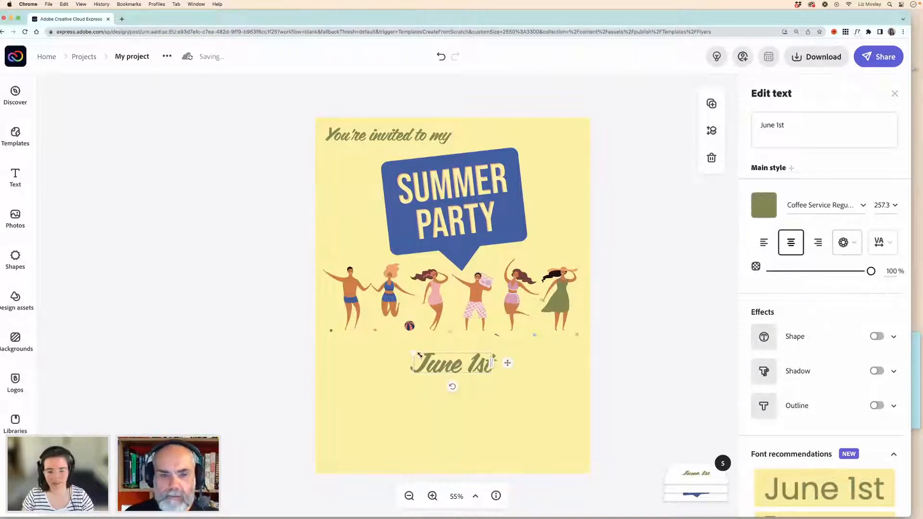
pyautogui.moveTo(410, 354); pyautogui.dragTo(426, 357)
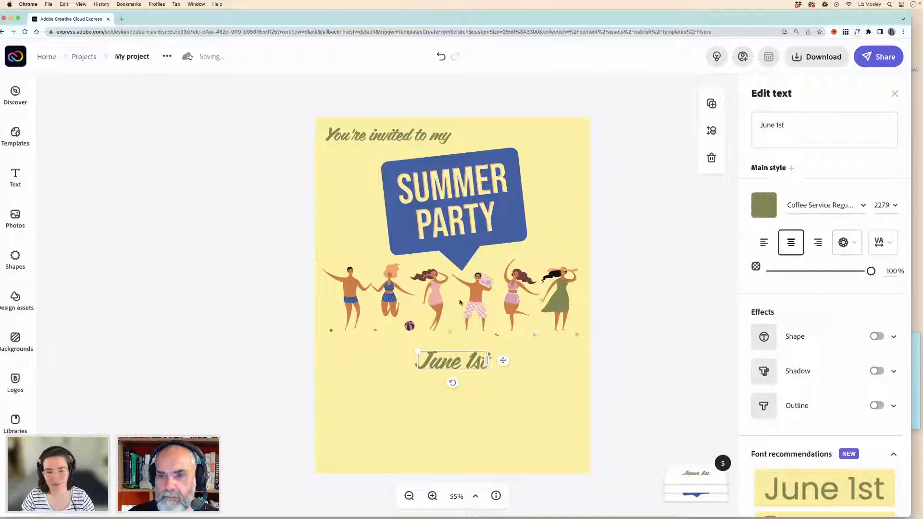
pyautogui.moveTo(418, 352); pyautogui.dragTo(404, 347)
pyautogui.moveTo(459, 363); pyautogui.dragTo(471, 368)
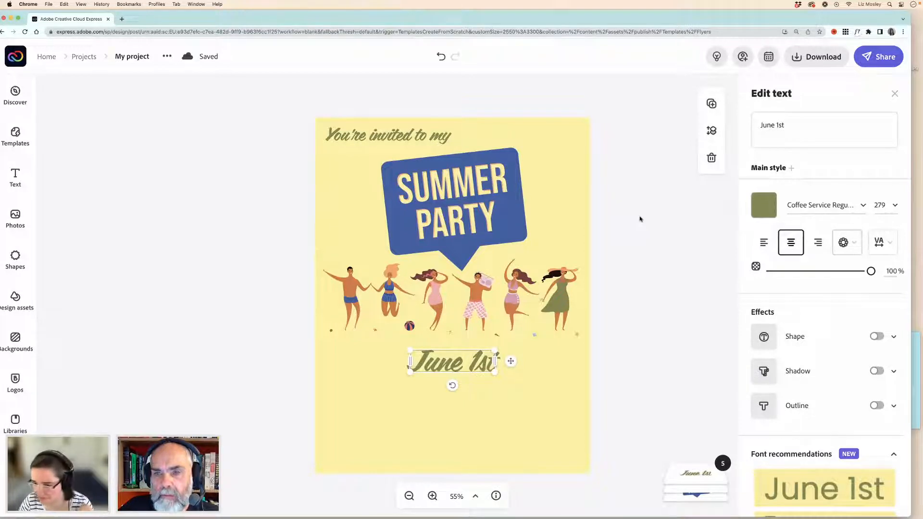
# - Check the venue in the Stickies note, then add a new text "Summerville Park" and place it below "June 1st"
pyautogui.click(915, 361)
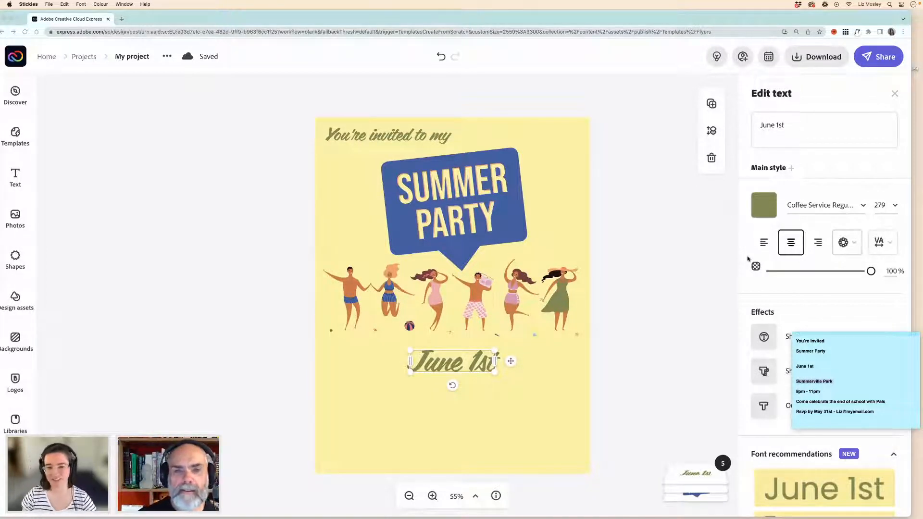
pyautogui.click(268, 271)
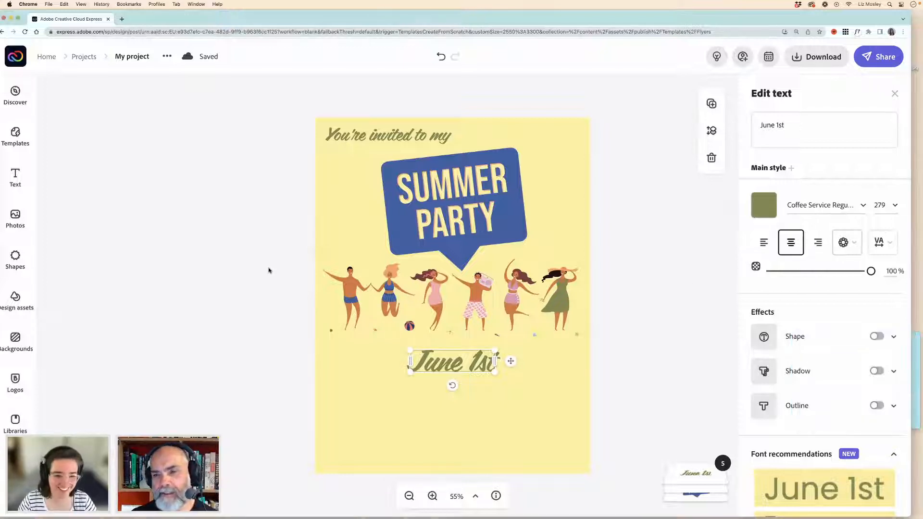
pyautogui.click(16, 177)
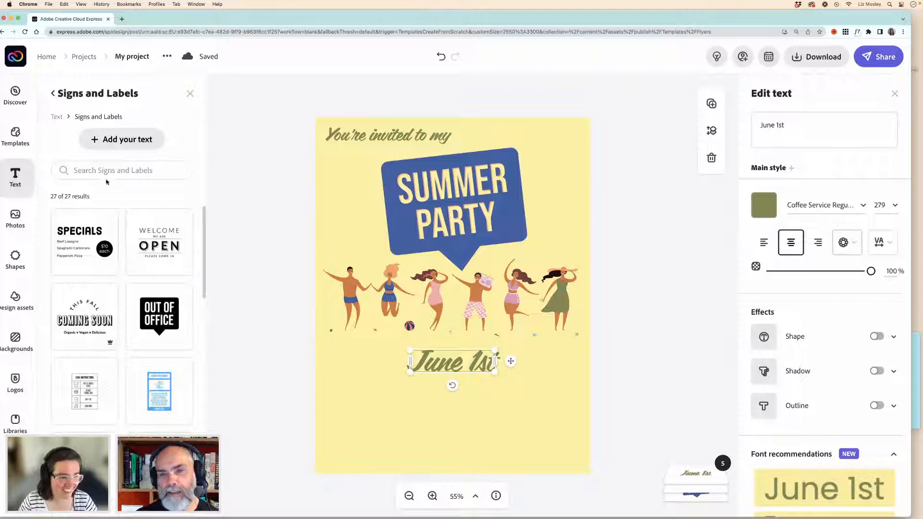
pyautogui.click(123, 140)
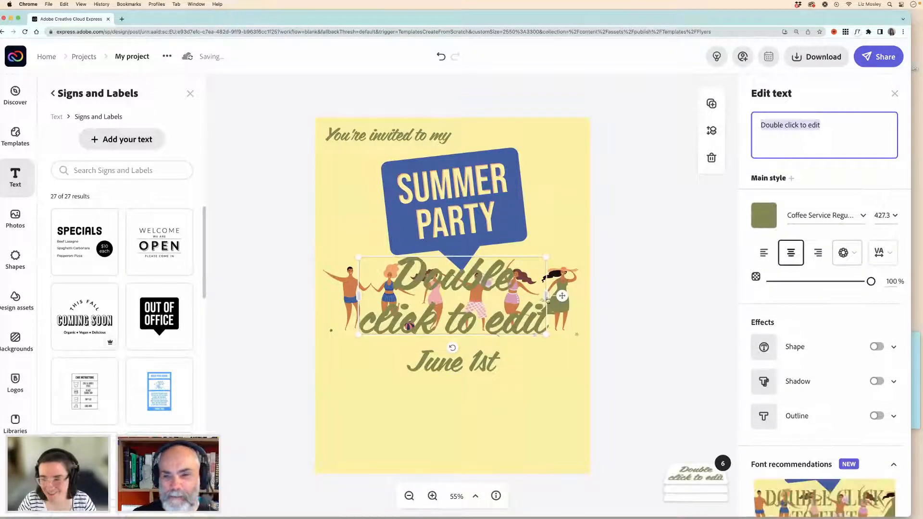
pyautogui.write('Summerville Park')
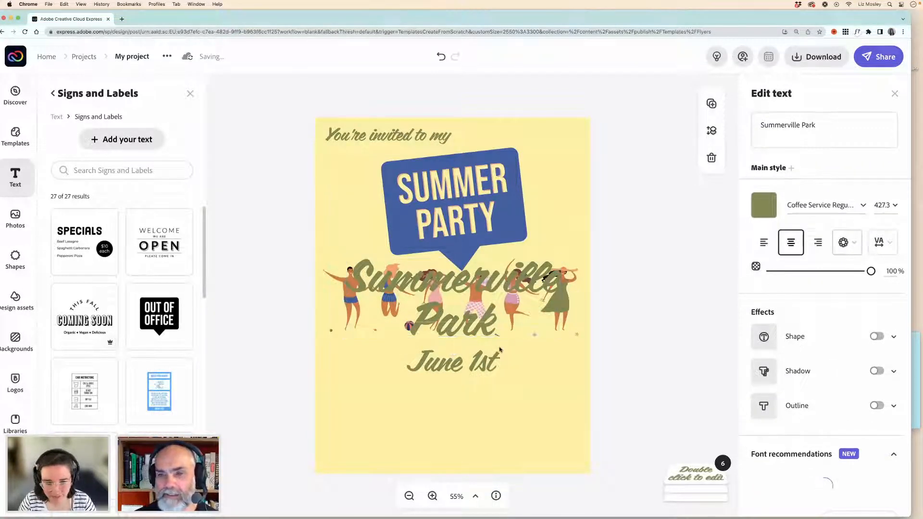
pyautogui.moveTo(509, 282); pyautogui.dragTo(508, 398)
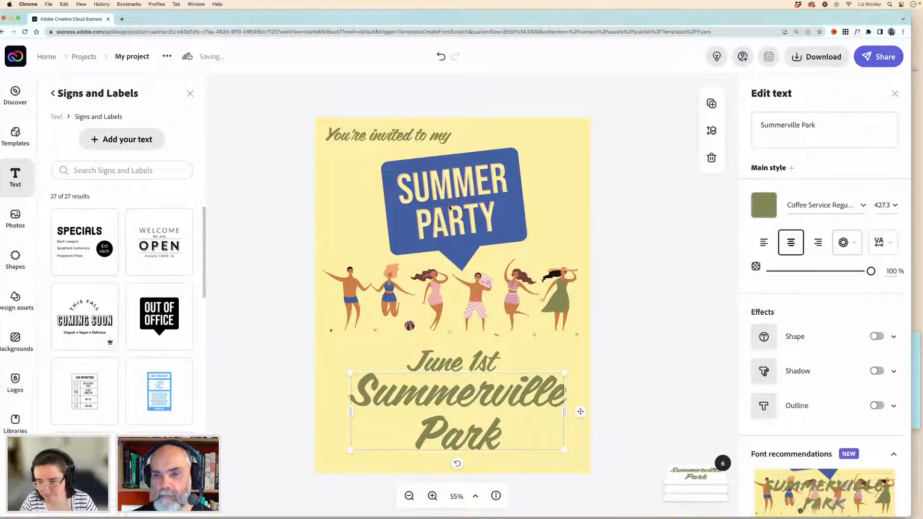
# - Look through the font recommendations for the "Summerville Park" text
pyautogui.scroll(-5, 828, 382)
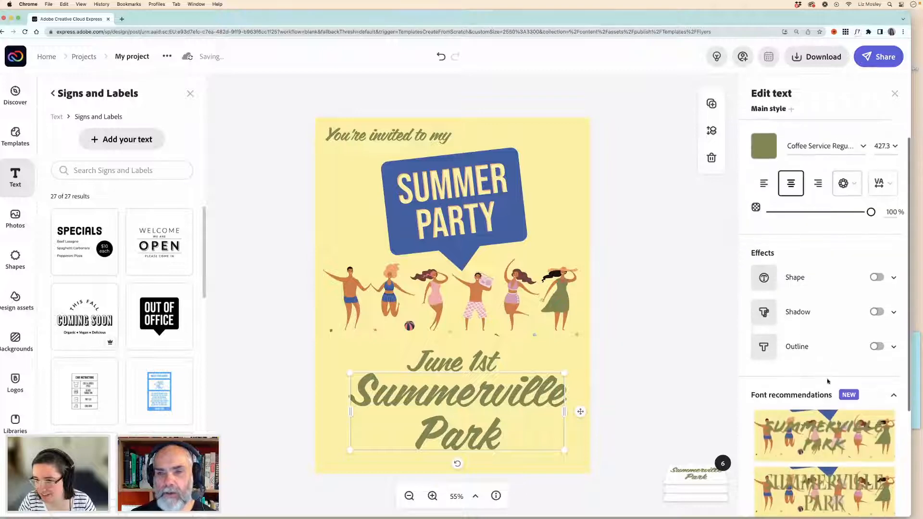
pyautogui.scroll(-2, 828, 381)
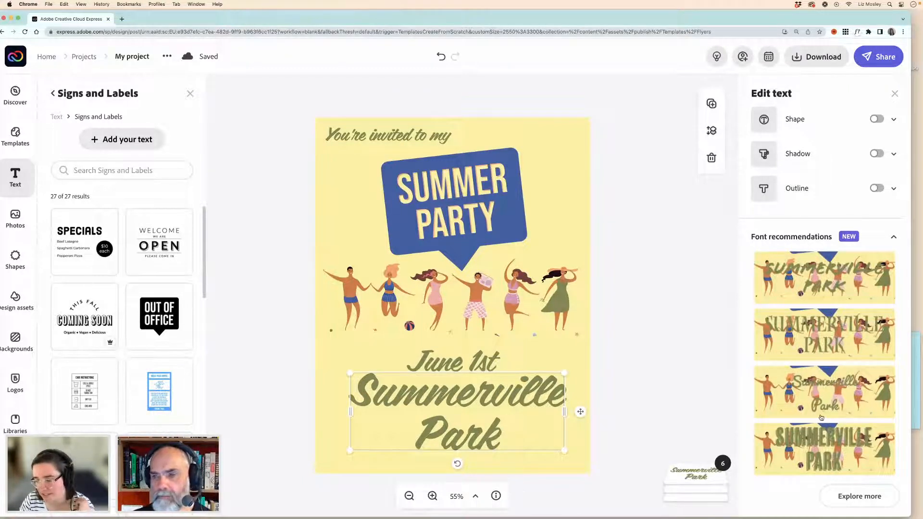
pyautogui.scroll(3, 820, 418)
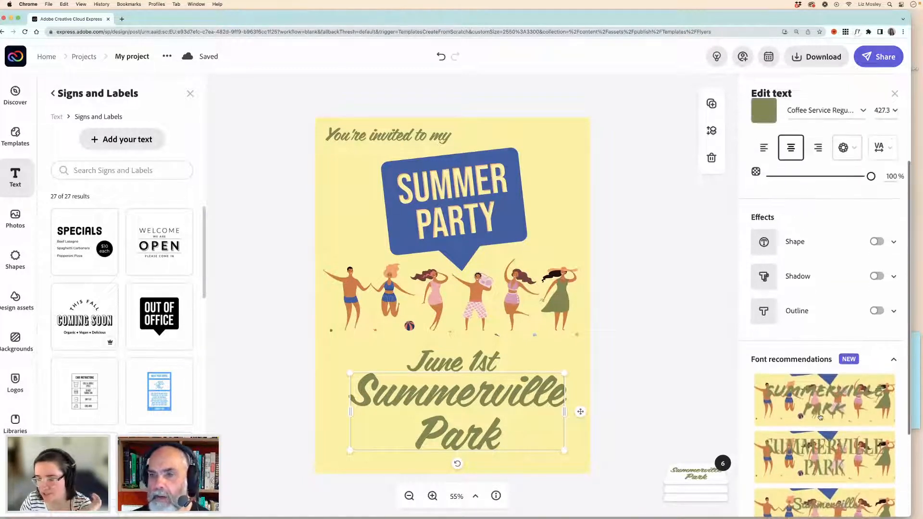
pyautogui.scroll(-1, 820, 417)
pyautogui.scroll(-3, 820, 418)
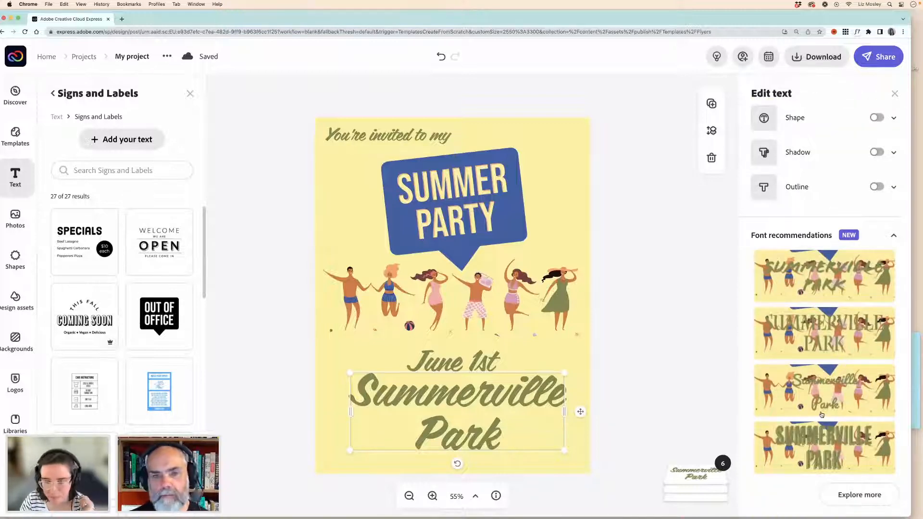
pyautogui.scroll(5, 813, 363)
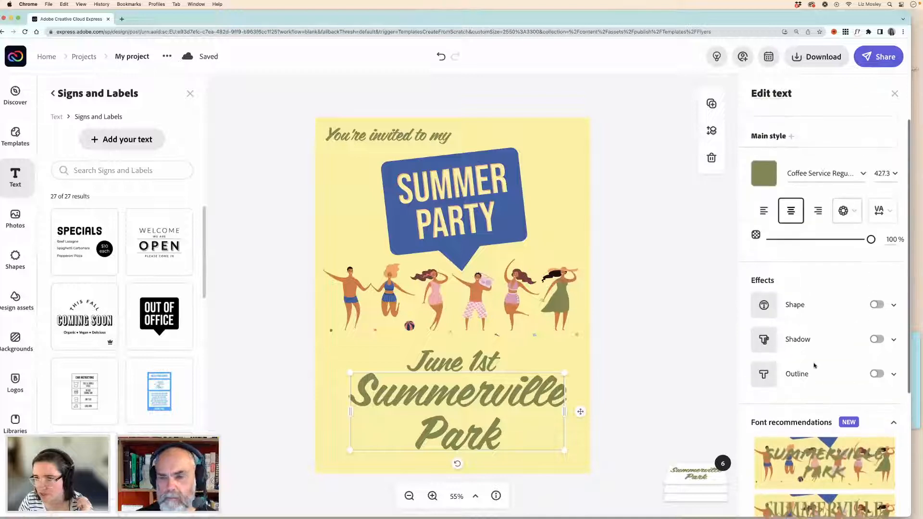
pyautogui.scroll(1, 814, 366)
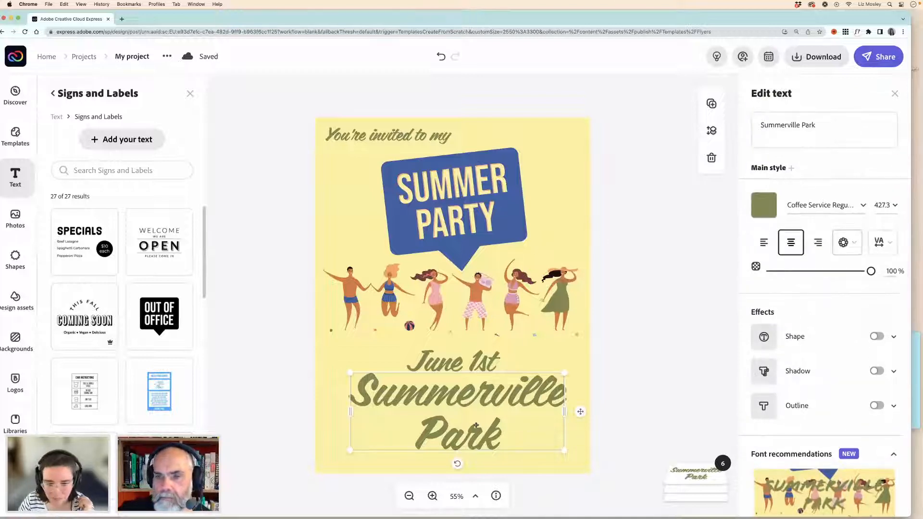
# - Check the font of the "Summer party" heading and set "Summerville Park" in the same Bebas Neue Regular
pyautogui.click(464, 223)
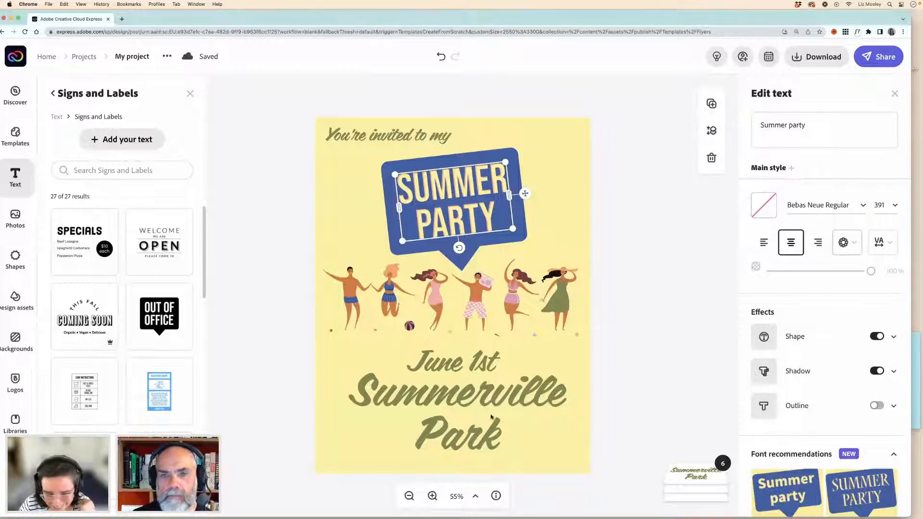
pyautogui.click(488, 436)
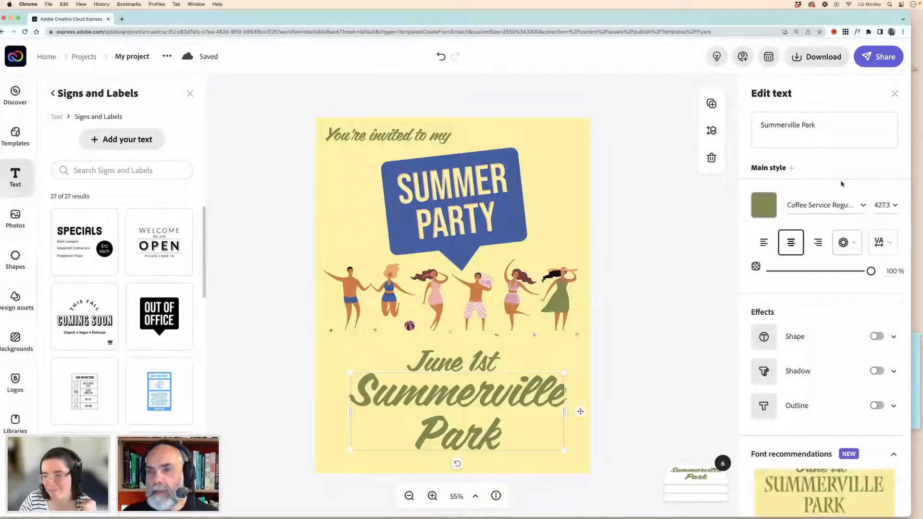
pyautogui.click(862, 206)
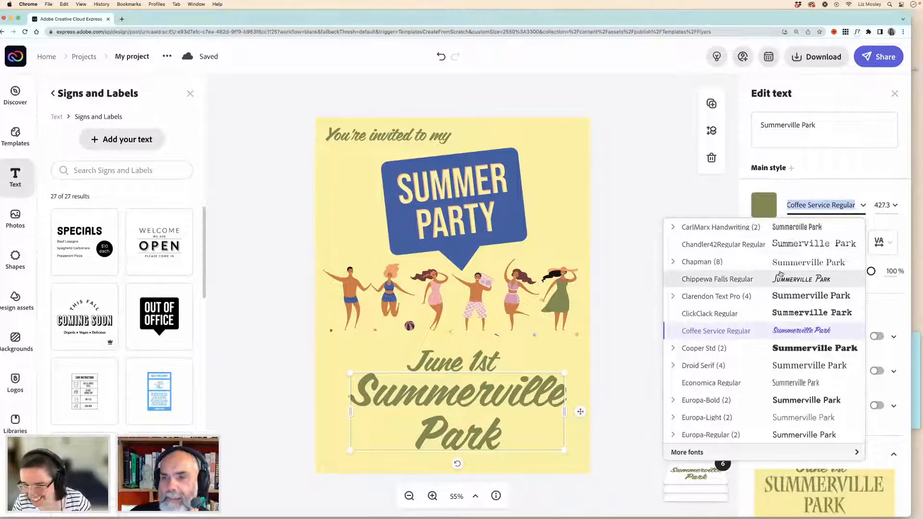
pyautogui.scroll(6, 780, 274)
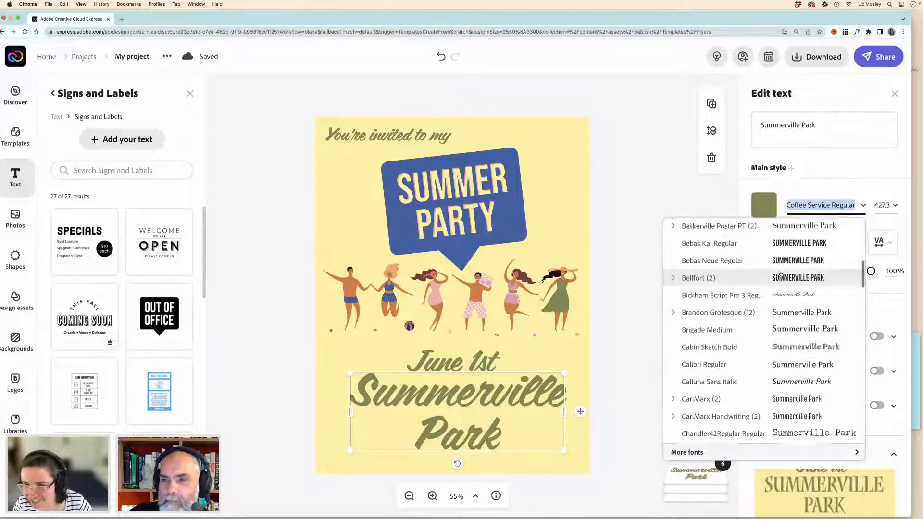
pyautogui.click(791, 295)
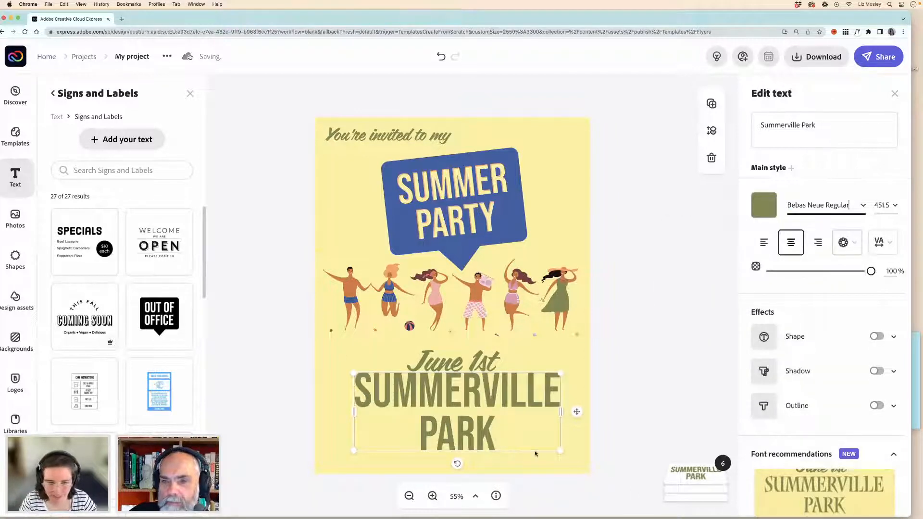
# - Shrink "Summerville Park" to about size 157.7 under "June 1st", left of center, and place a duplicate beside it on the same line
pyautogui.moveTo(563, 454); pyautogui.dragTo(478, 392)
pyautogui.moveTo(422, 389)
pyautogui.mouseDown()
pyautogui.moveTo(380, 388)
pyautogui.moveTo(411, 390)
pyautogui.mouseUp()
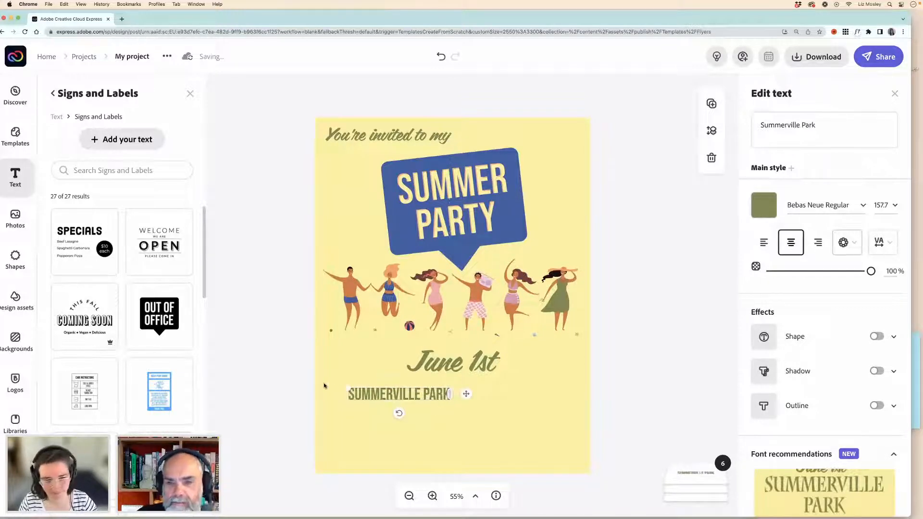
pyautogui.press('super+c')
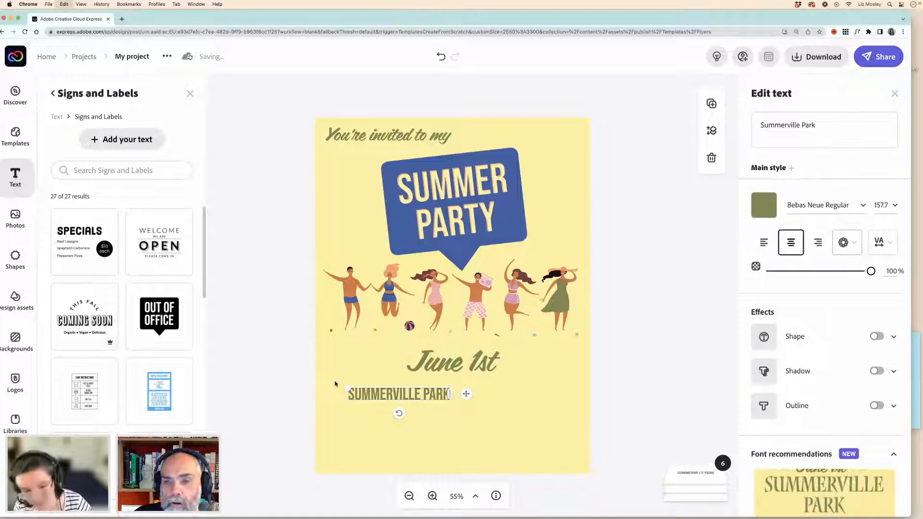
pyautogui.press('super+v')
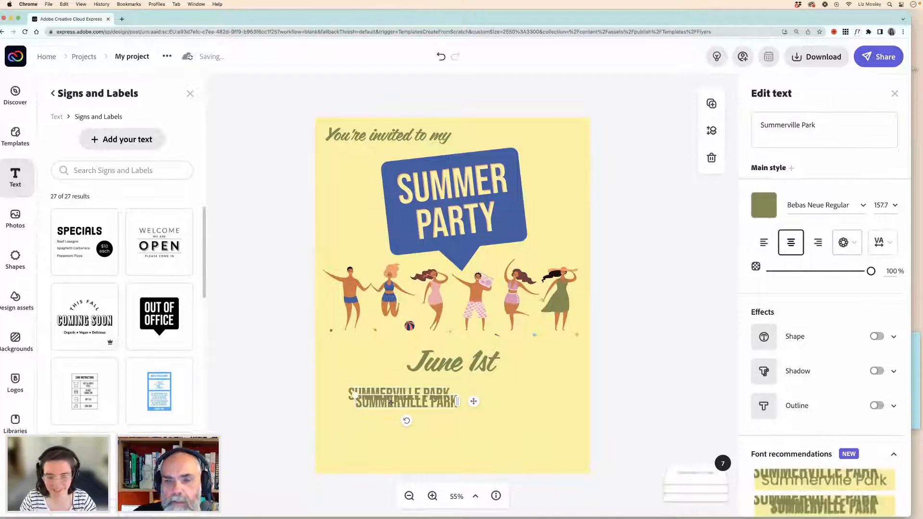
pyautogui.moveTo(384, 396); pyautogui.dragTo(487, 397)
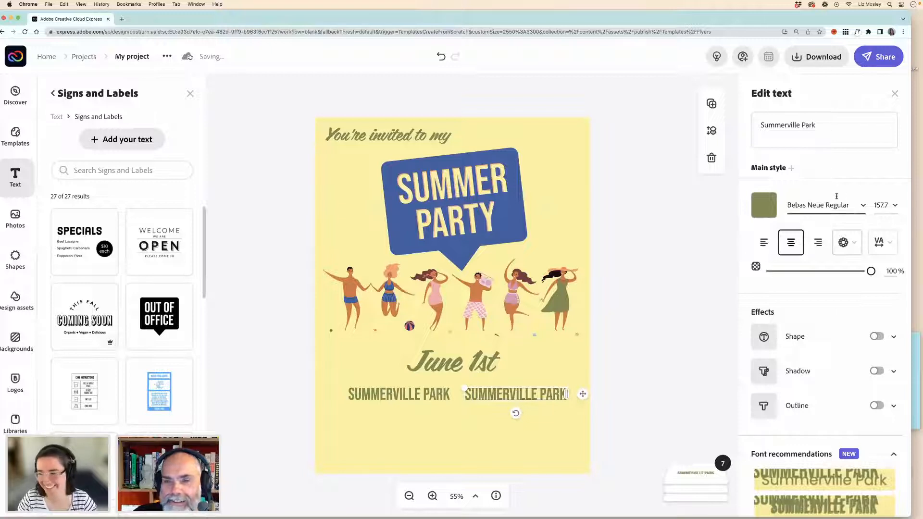
# - Change the duplicated venue text to "8pm - 11pm" and adjust its spacing from "Summerville Park" on the same line
pyautogui.moveTo(819, 127); pyautogui.dragTo(755, 128)
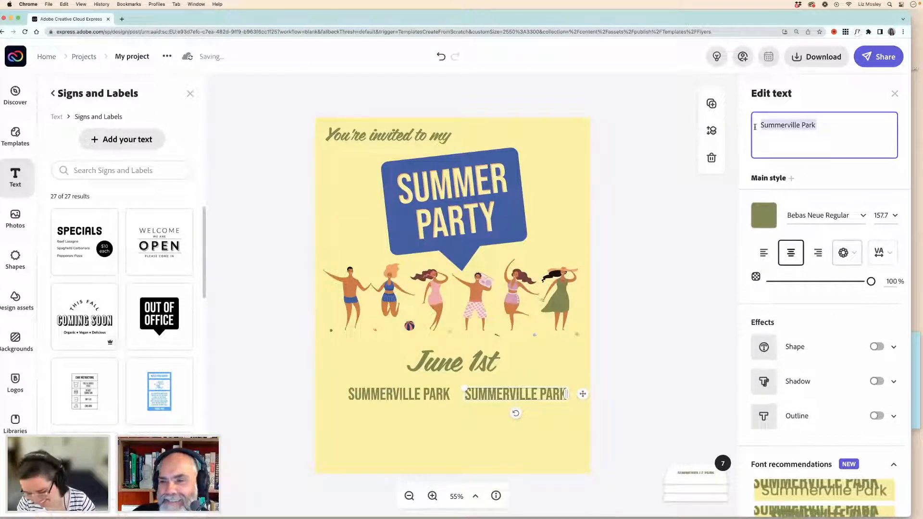
pyautogui.write('8pm')
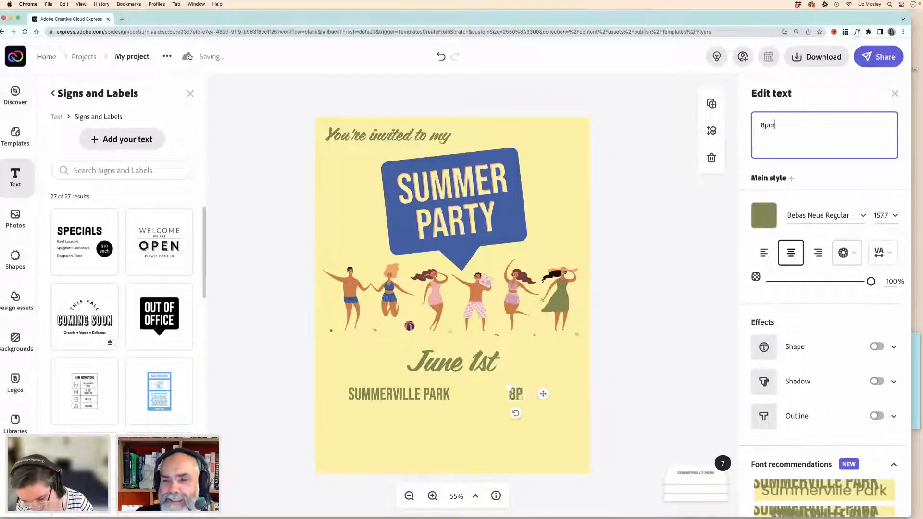
pyautogui.write(' - 11pm')
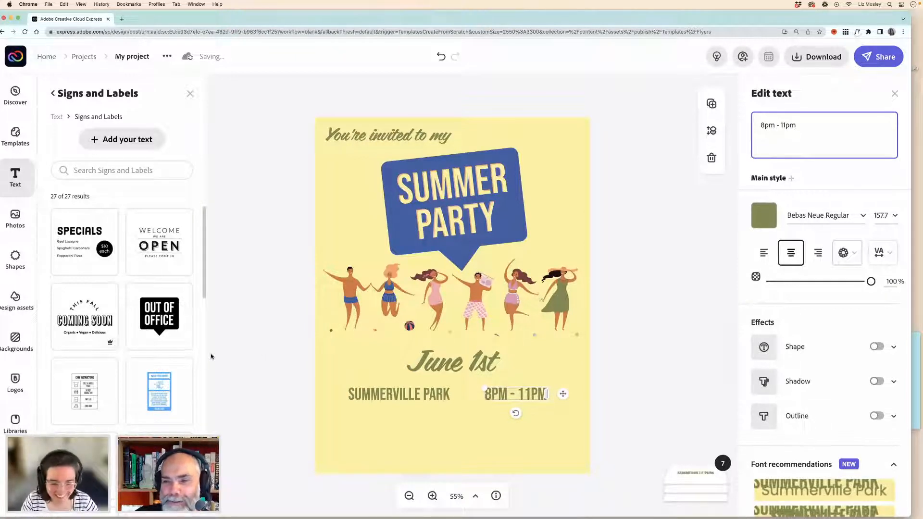
pyautogui.click(470, 399)
pyautogui.click(493, 394)
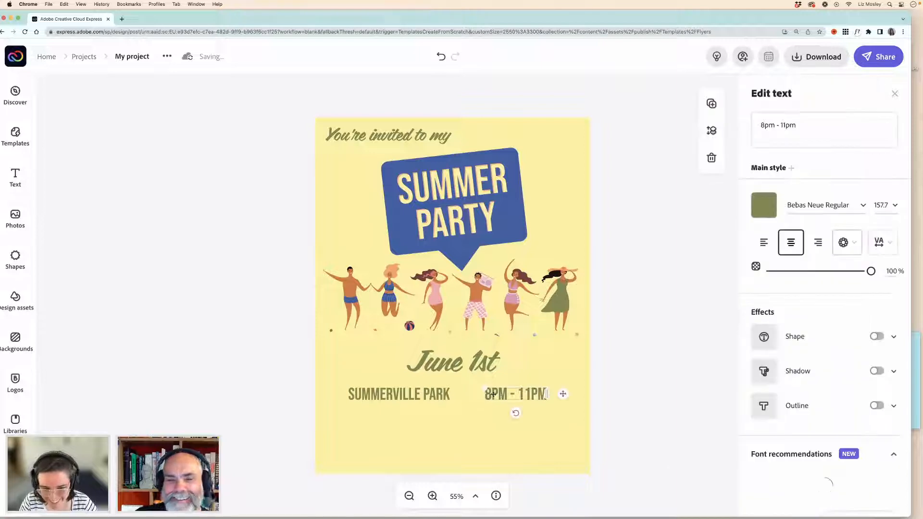
pyautogui.moveTo(503, 396); pyautogui.dragTo(497, 397)
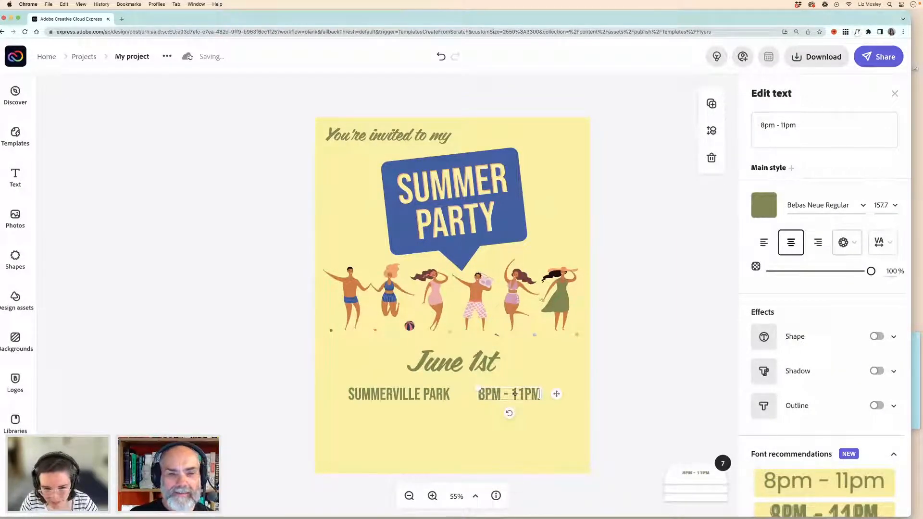
pyautogui.moveTo(506, 393); pyautogui.dragTo(511, 395)
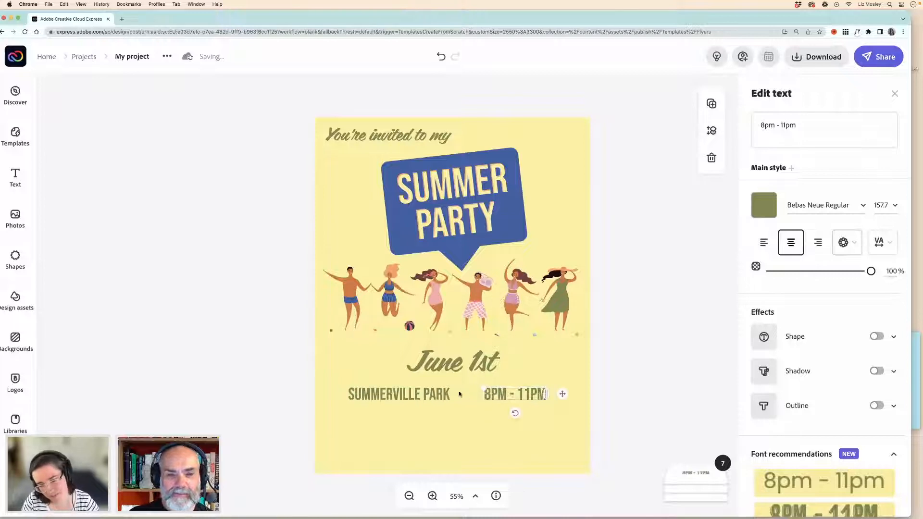
# - Group "Summerville Park" with "8pm - 11pm" and center the group slightly closer beneath "June 1st"
pyautogui.keyDown('shift'); pyautogui.click(424, 396); pyautogui.keyUp('shift')
pyautogui.press('super+g')
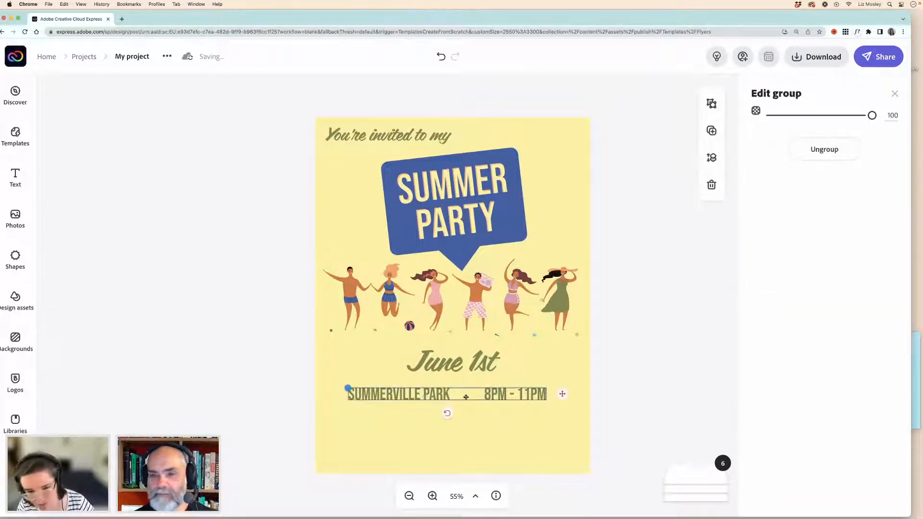
pyautogui.moveTo(508, 395); pyautogui.dragTo(510, 391)
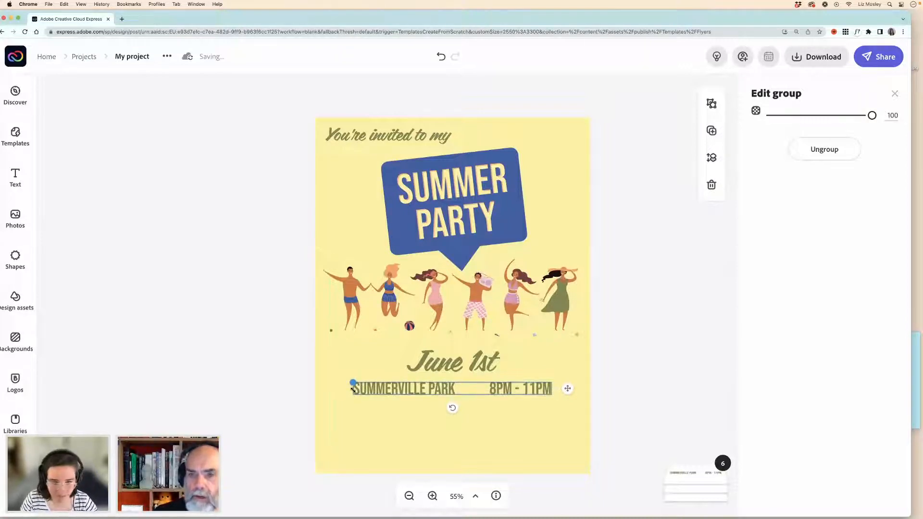
# - Shrink the grouped "Summerville Park" and "8pm - 11pm" line to about size 142.3, centered under "June 1st", and ungroup it
pyautogui.moveTo(354, 387); pyautogui.dragTo(403, 390)
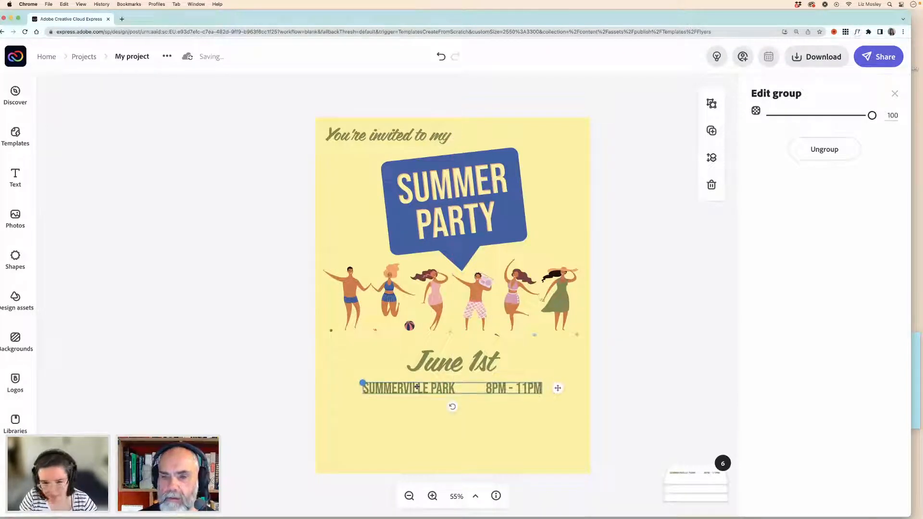
pyautogui.click(240, 368)
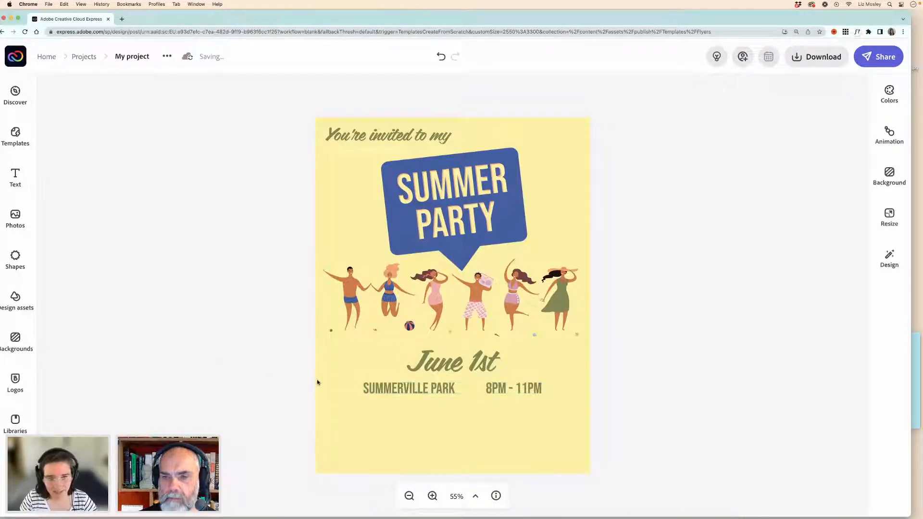
pyautogui.click(394, 388)
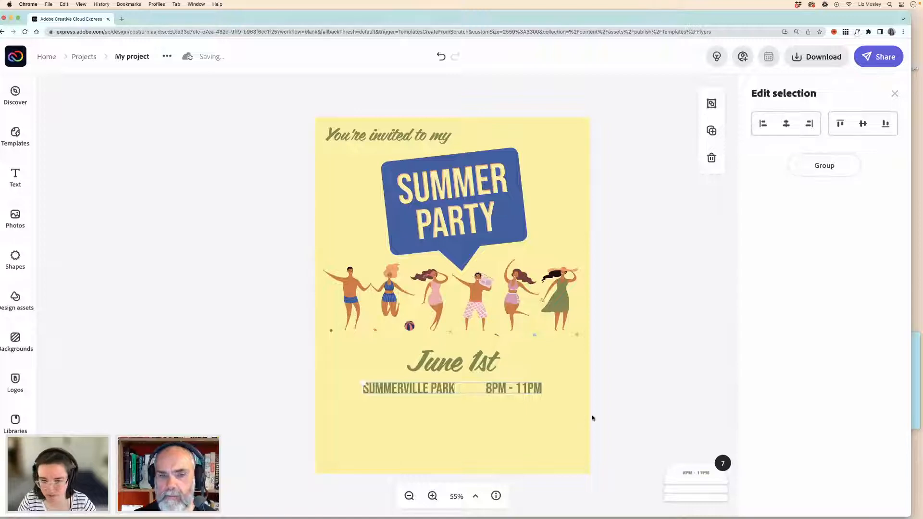
pyautogui.click(623, 413)
# - Recolor "Summerville Park" with the blue 34679E sampled from the second dancer's bikini
pyautogui.click(412, 390)
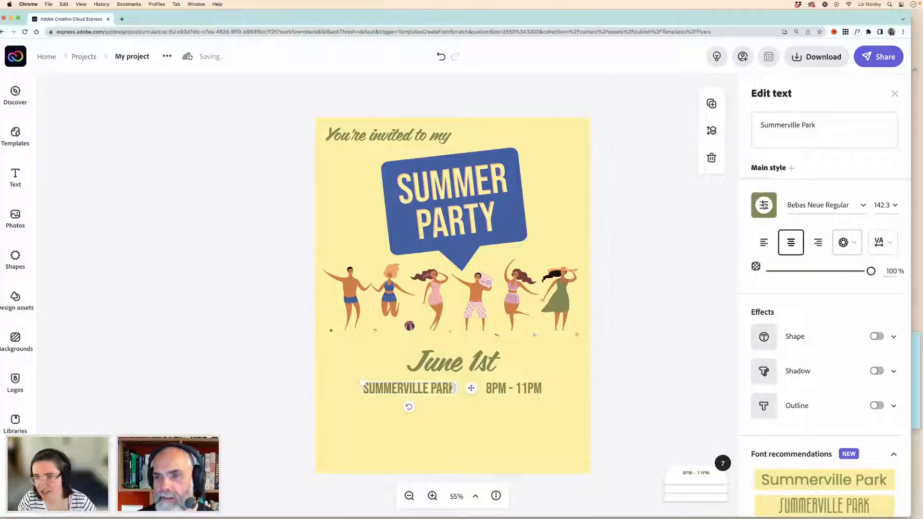
pyautogui.click(765, 206)
pyautogui.click(724, 260)
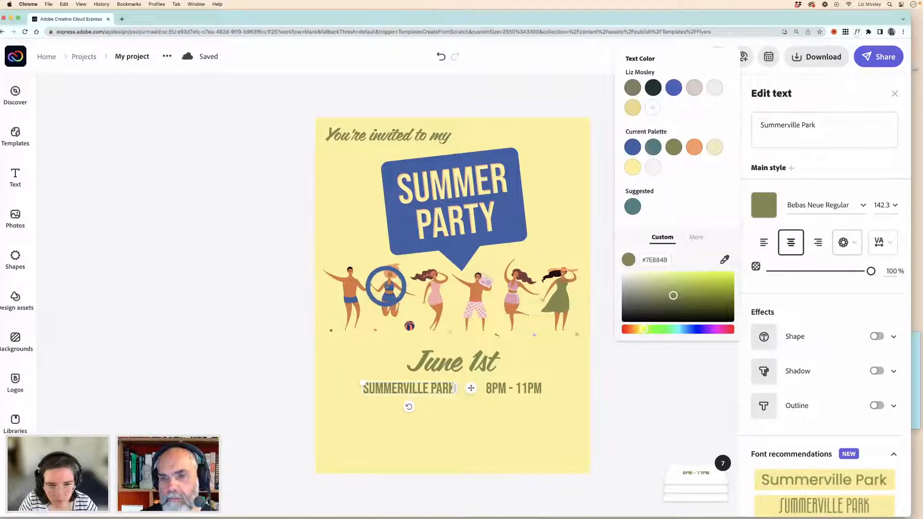
pyautogui.click(388, 288)
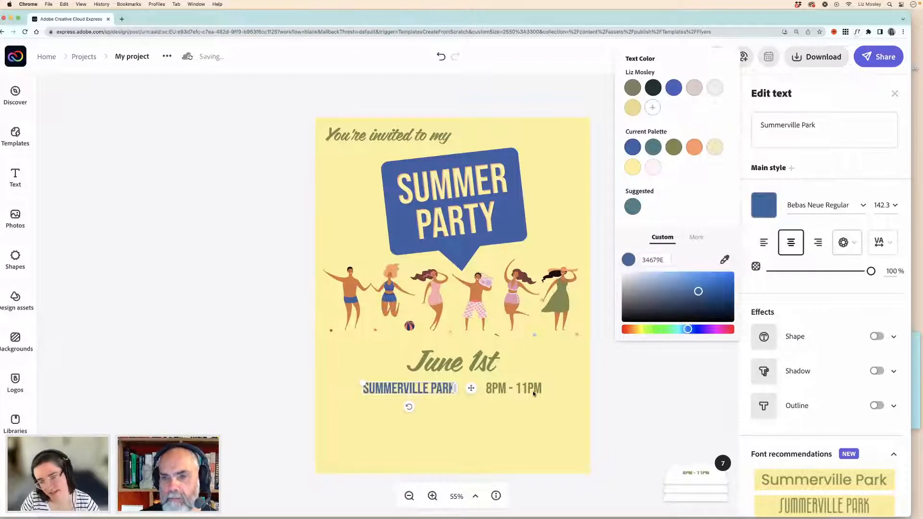
# - Recolor "8pm - 11pm" in the orange FF9F6A sampled from the dancers artwork, after trying the pink E19CB3 from a dancer's outfit
pyautogui.click(515, 390)
pyautogui.click(764, 205)
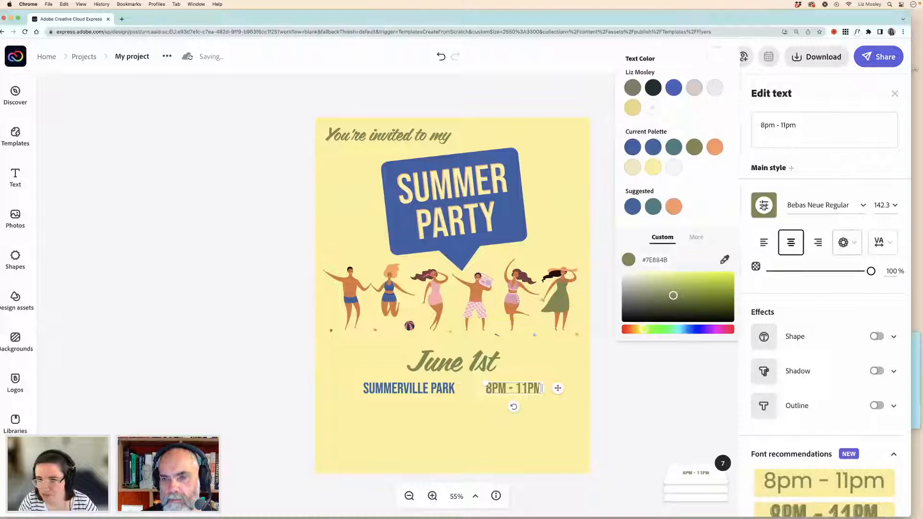
pyautogui.click(516, 287)
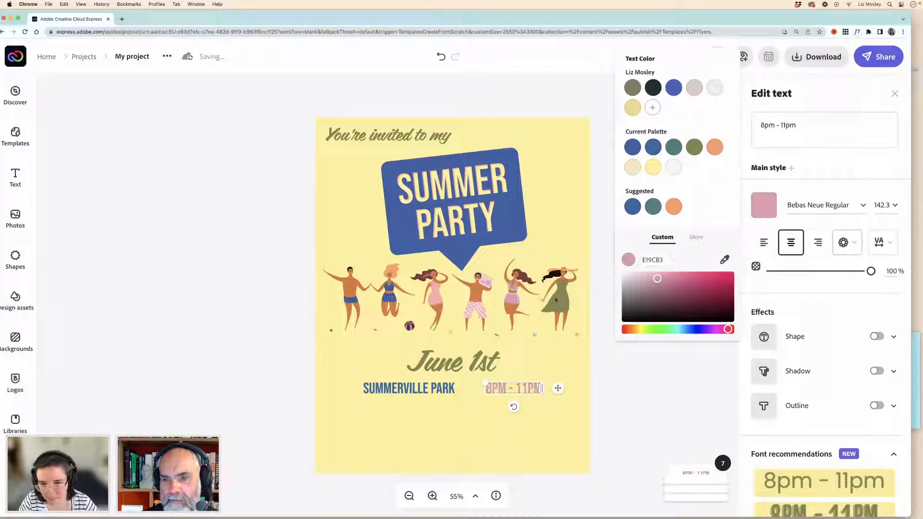
pyautogui.click(726, 260)
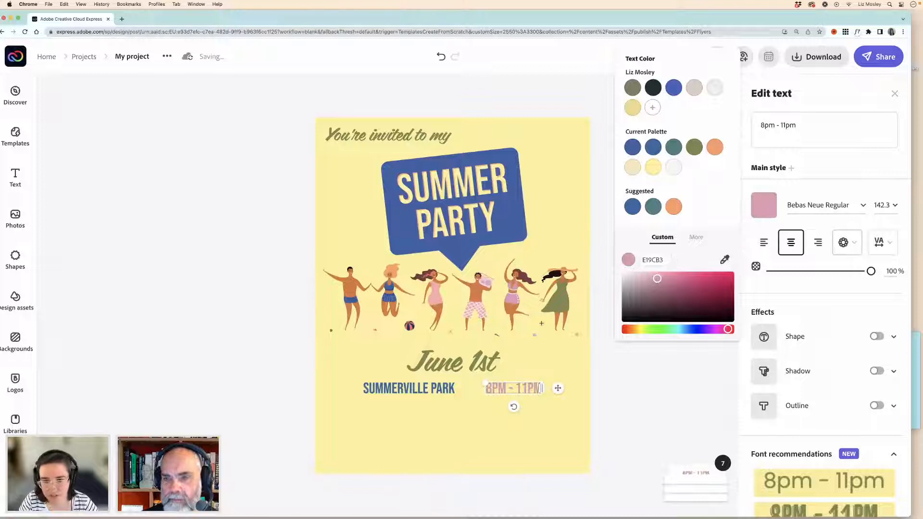
pyautogui.click(553, 271)
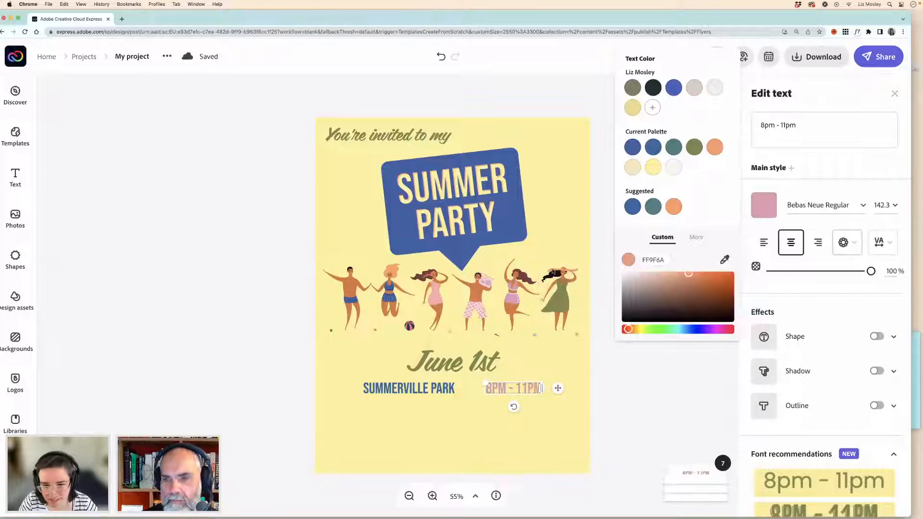
pyautogui.click(266, 310)
pyautogui.click(263, 311)
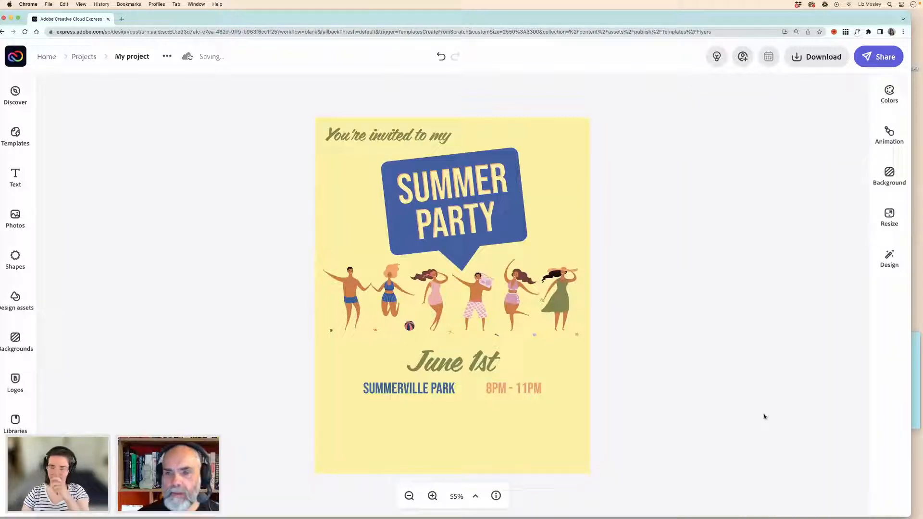
# - Switch to Stickies, copy the line "Come celebrate the end of school with Pals" and return to the flyer
pyautogui.click(915, 407)
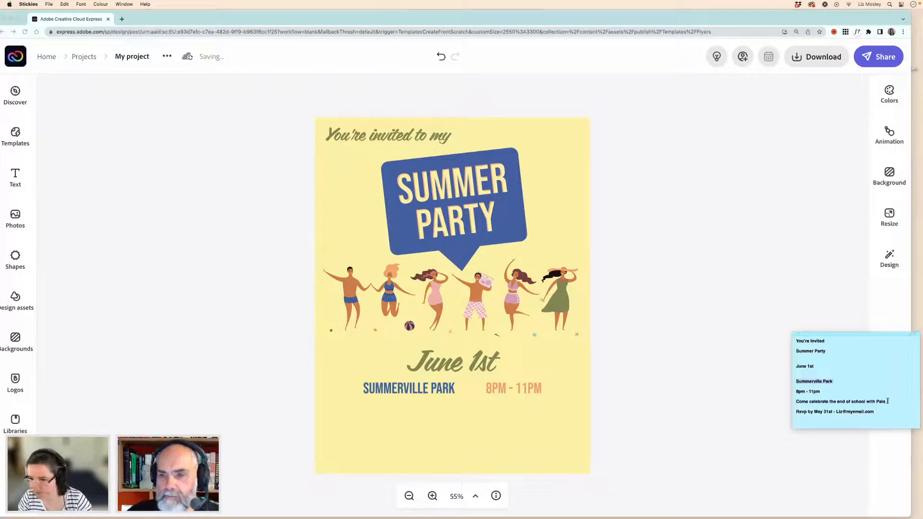
pyautogui.moveTo(888, 401); pyautogui.dragTo(791, 401)
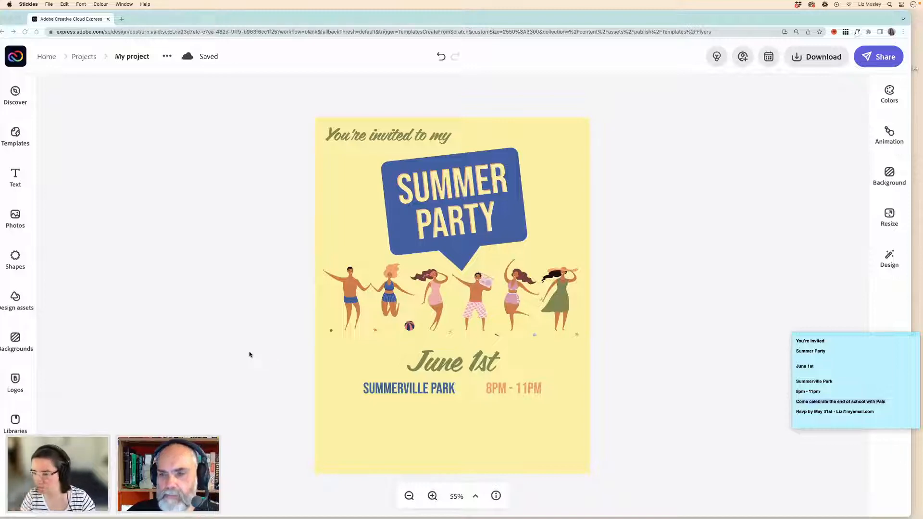
pyautogui.click(154, 408)
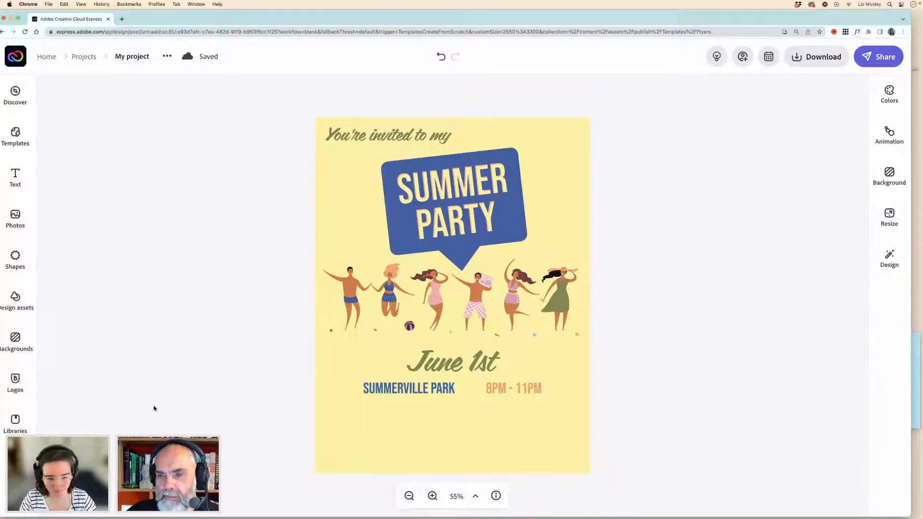
# - Duplicate "Summerville Park", place the copy below the venue and time line, and try to replace its text with the copied line
pyautogui.click(395, 390)
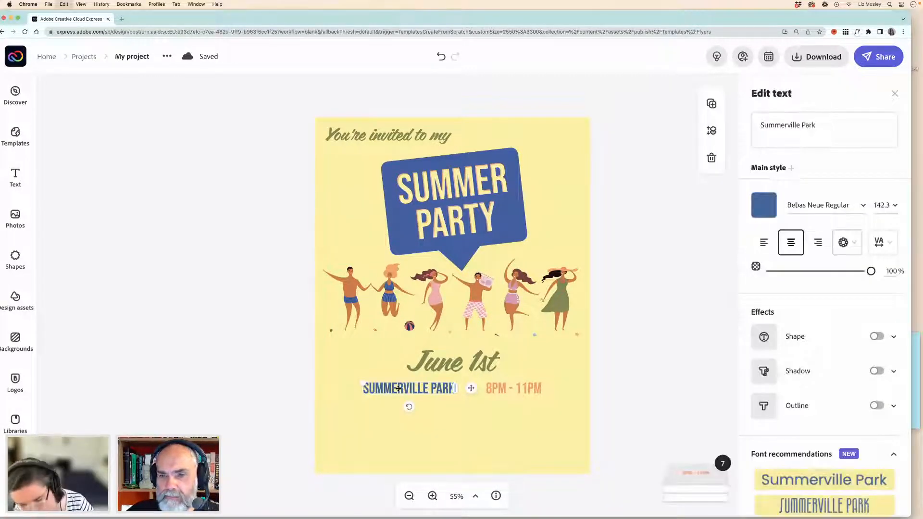
pyautogui.press('super+v')
pyautogui.moveTo(421, 398); pyautogui.dragTo(435, 419)
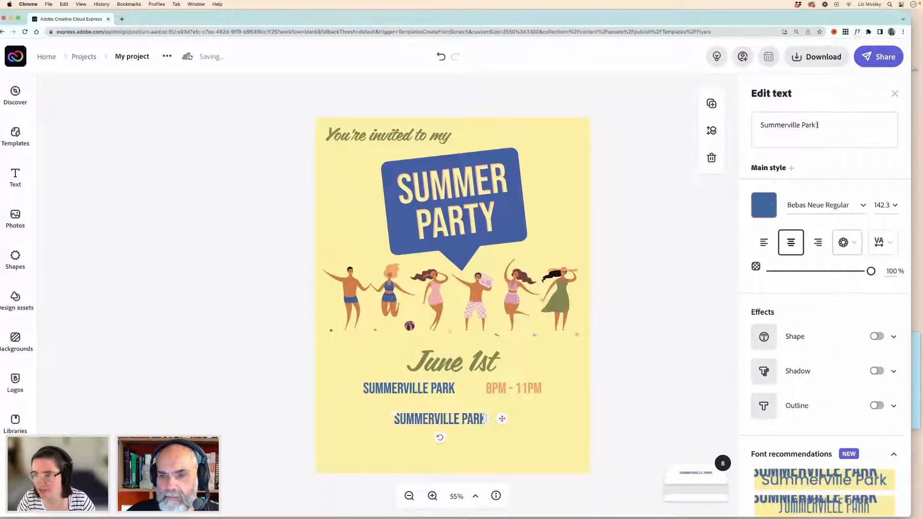
pyautogui.moveTo(818, 126); pyautogui.dragTo(753, 124)
pyautogui.write('Summerville Park')
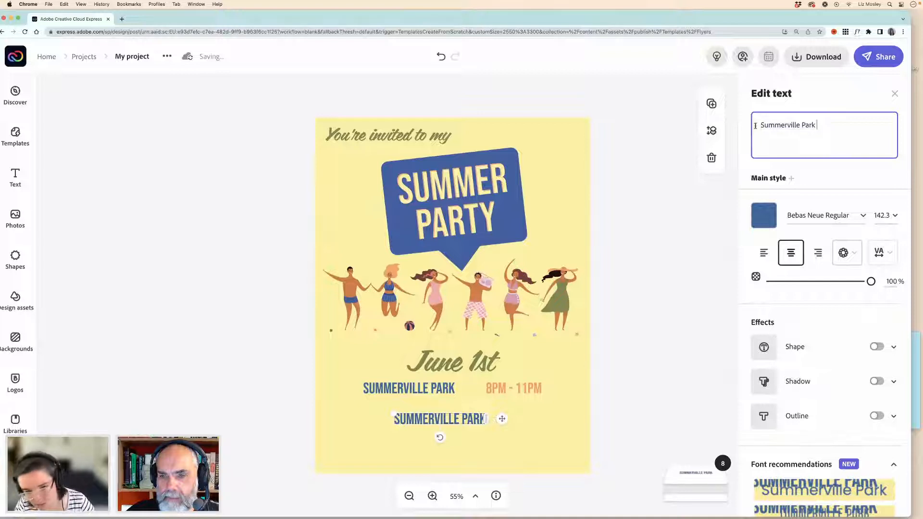
# - Replace the duplicate's text with "Come celebrate the end of school with Pals" from Stickies and shrink it to about size 118 on two centered lines
pyautogui.click(918, 396)
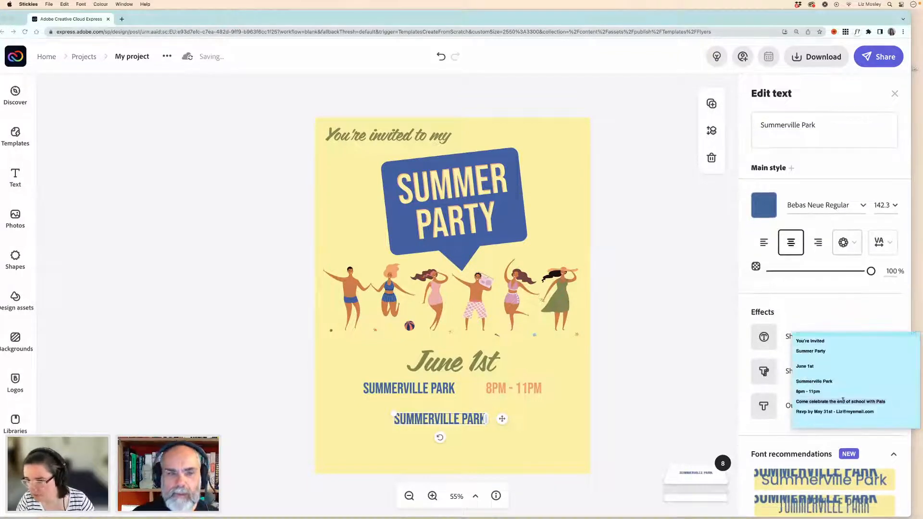
pyautogui.click(818, 127)
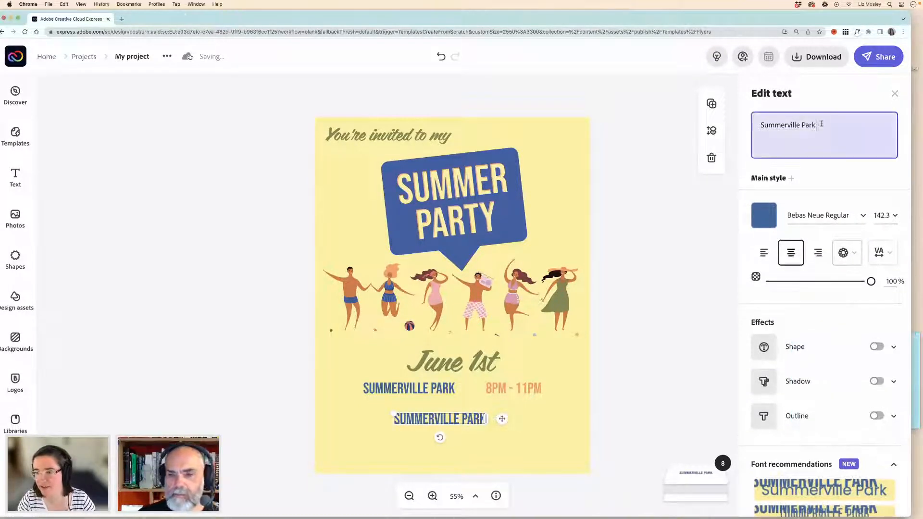
pyautogui.moveTo(818, 127); pyautogui.dragTo(758, 123)
pyautogui.write('Come celebrate the end of school with Pals')
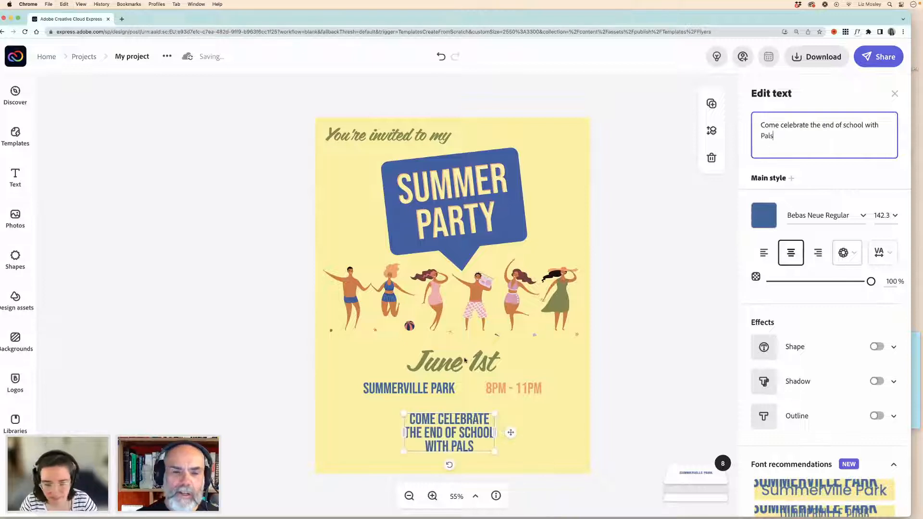
pyautogui.moveTo(492, 434); pyautogui.dragTo(470, 427)
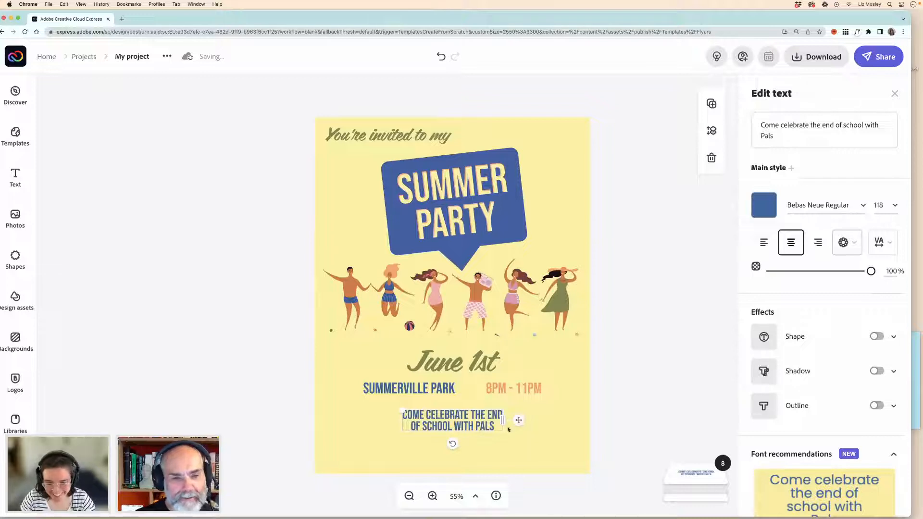
pyautogui.click(613, 417)
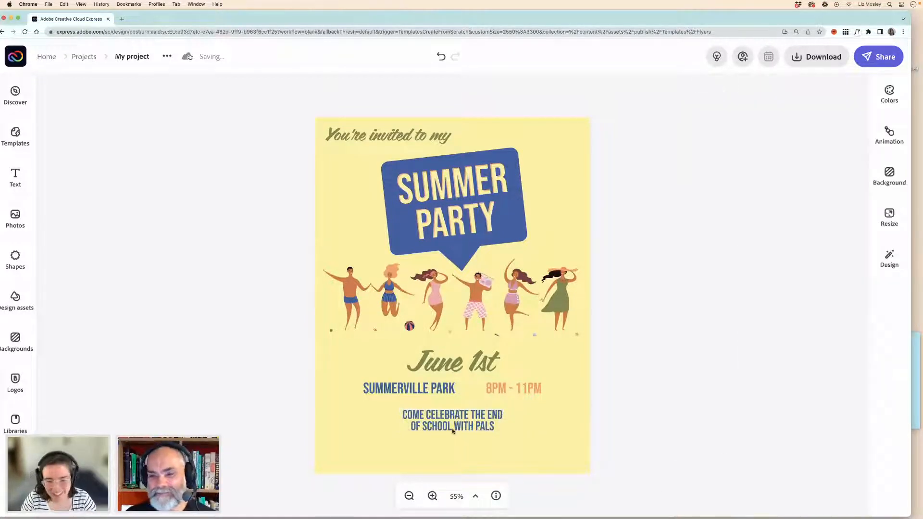
# - Duplicate "June 1st" at the bottom of the flyer and replace its text with the "Rsvp by May 31st" line and contact e-mail from Stickies
pyautogui.click(461, 363)
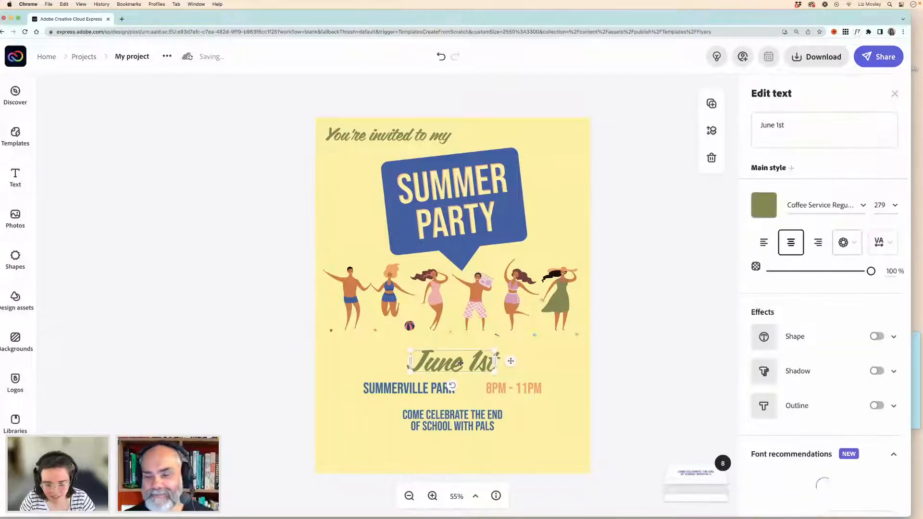
pyautogui.moveTo(458, 364); pyautogui.dragTo(474, 457)
pyautogui.click(915, 409)
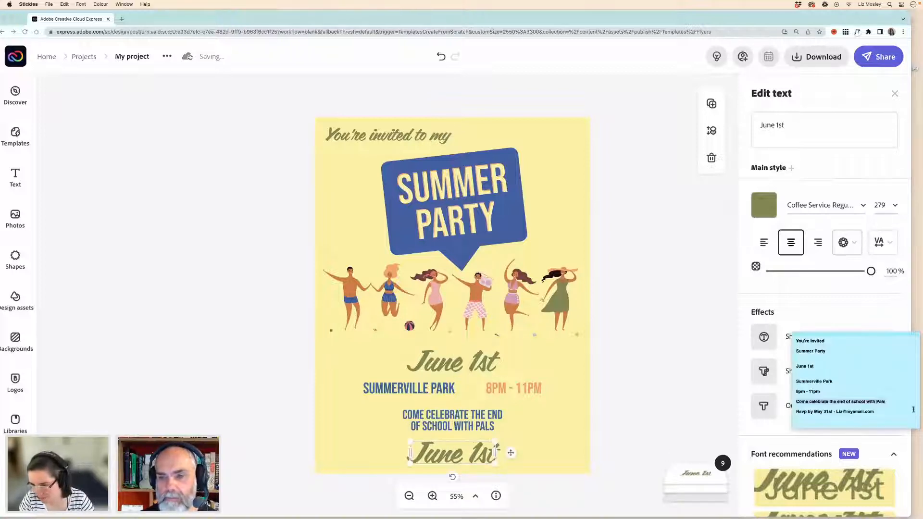
pyautogui.moveTo(878, 412); pyautogui.dragTo(811, 412)
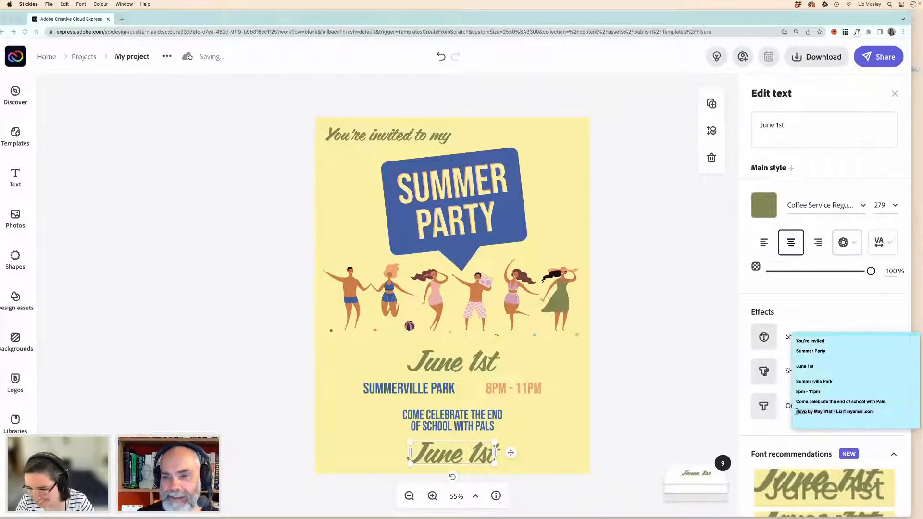
pyautogui.click(630, 428)
pyautogui.click(791, 125)
pyautogui.press('super+a')
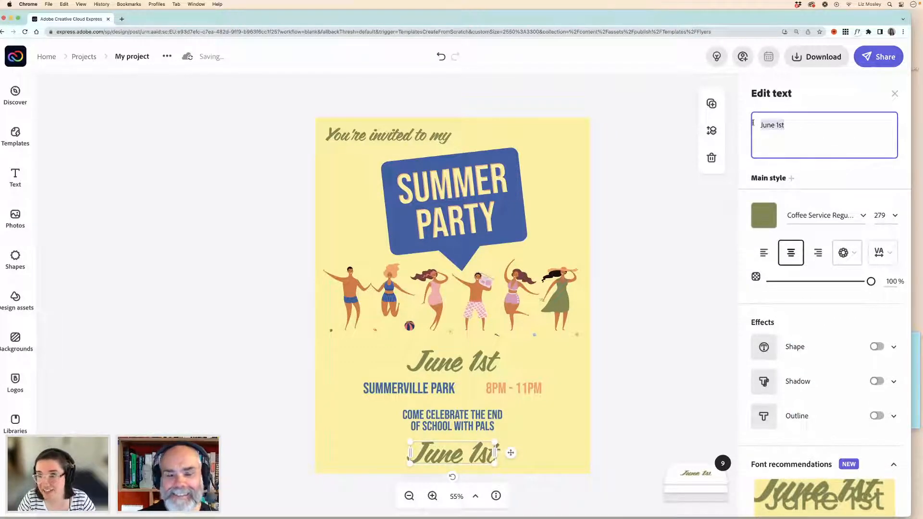
pyautogui.press('super+v')
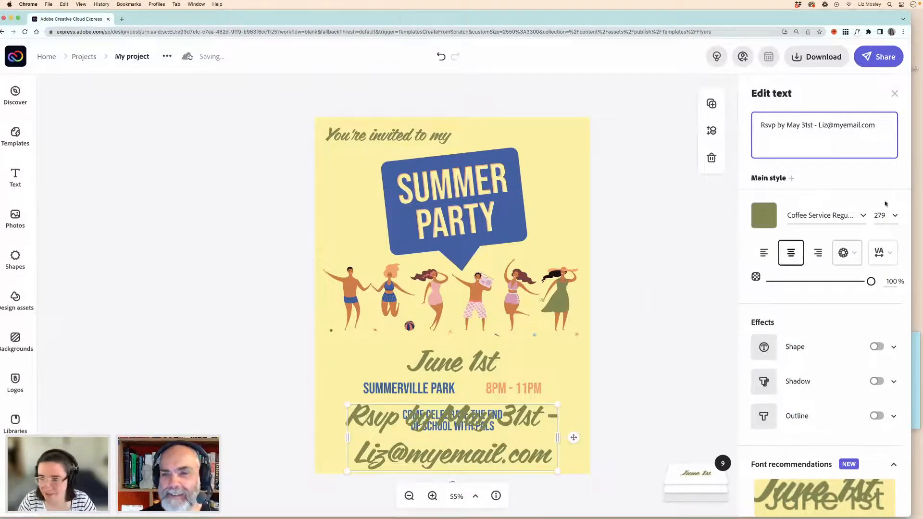
# - Shrink the RSVP text to about size 89.1, widen it to a single line and center it near the flyer's bottom edge
pyautogui.click(895, 220)
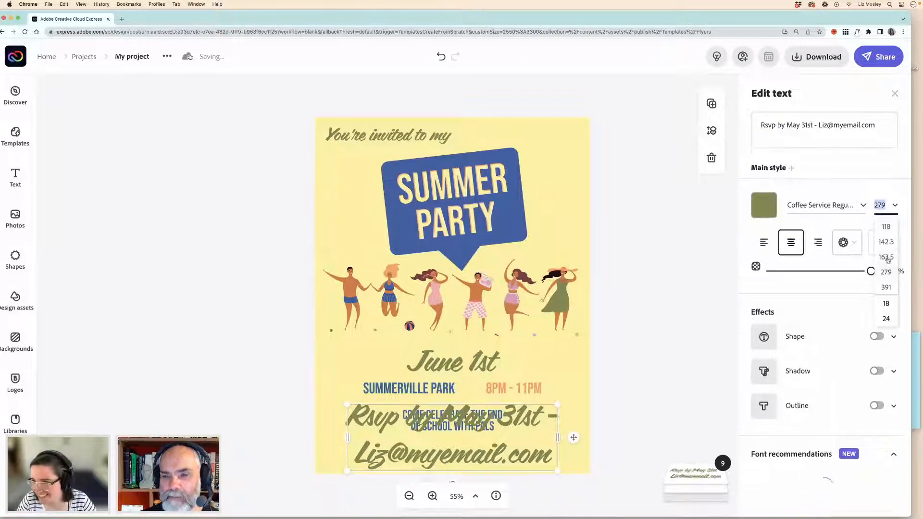
pyautogui.click(888, 231)
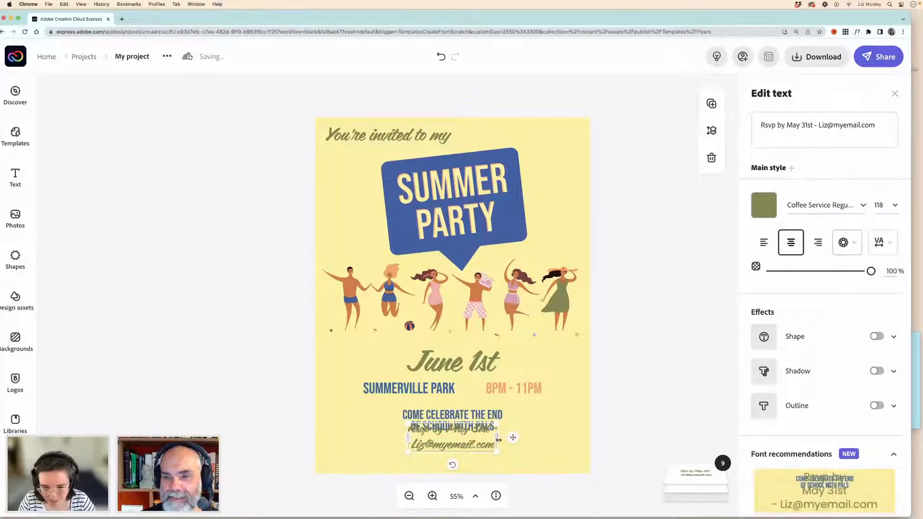
pyautogui.moveTo(499, 439); pyautogui.dragTo(513, 457)
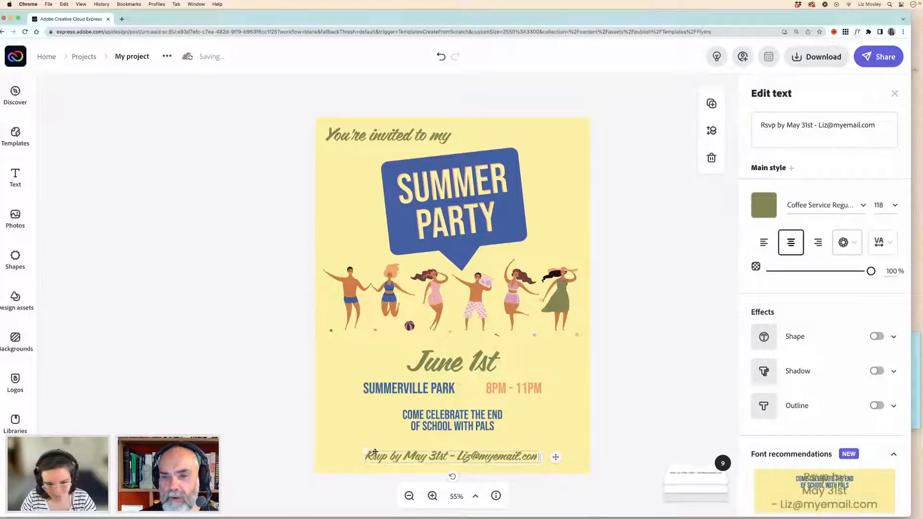
pyautogui.moveTo(365, 451); pyautogui.dragTo(407, 451)
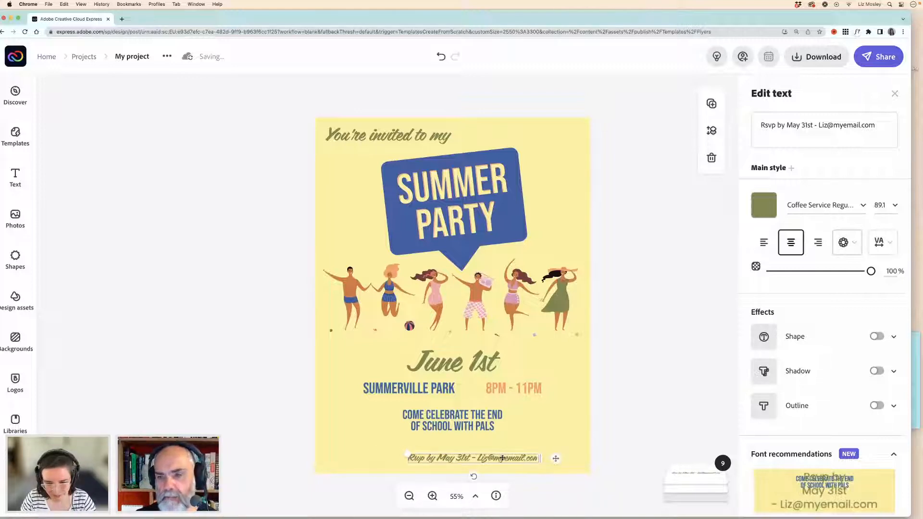
pyautogui.moveTo(507, 459); pyautogui.dragTo(486, 462)
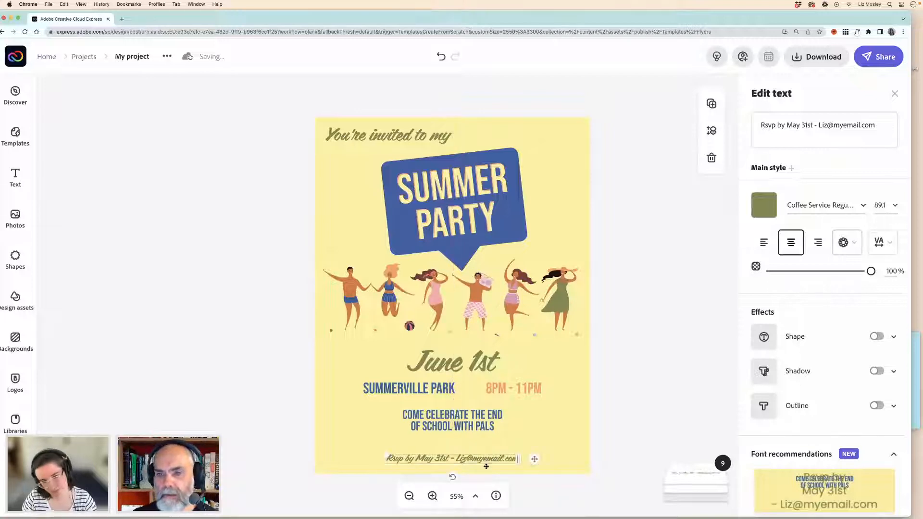
# - Nudge the "Come celebrate the end of school with Pals" text slightly down and recolor it pink (DE99AF) sampled from the dancers' swimwear
pyautogui.click(475, 419)
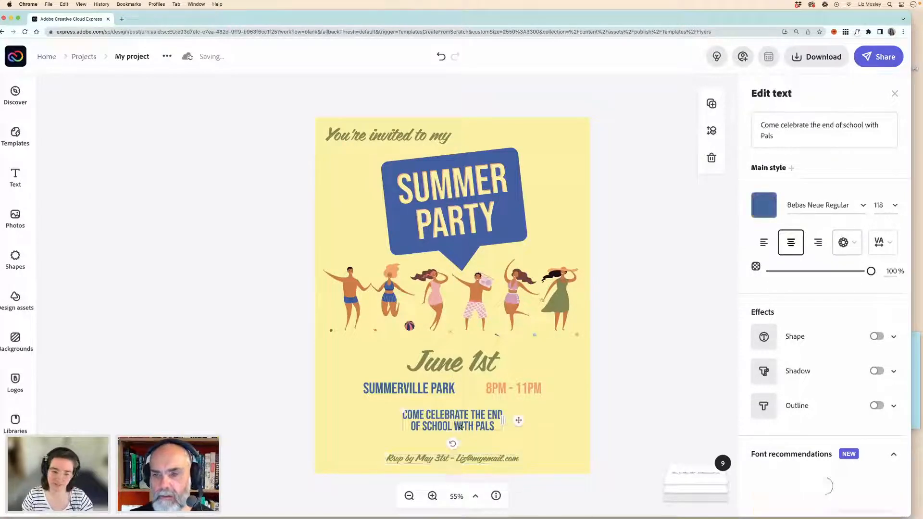
pyautogui.moveTo(475, 420); pyautogui.dragTo(472, 417)
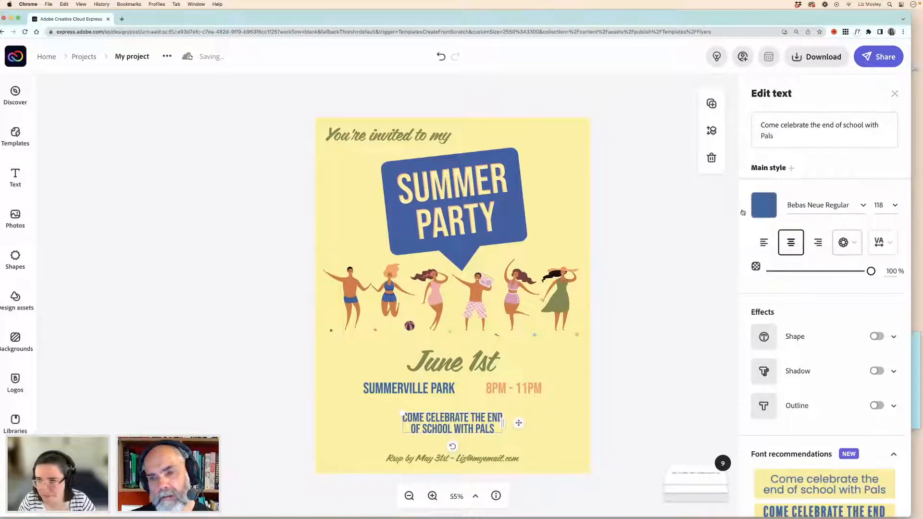
pyautogui.click(763, 205)
pyautogui.click(724, 260)
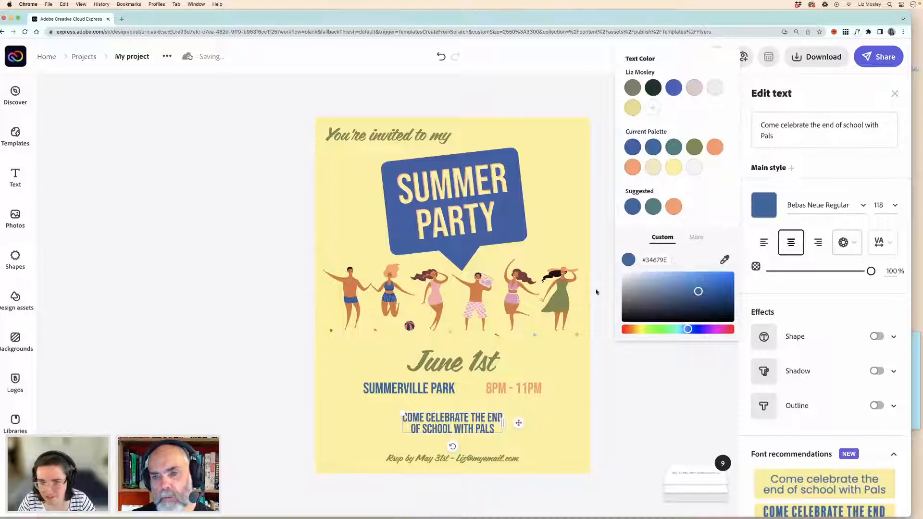
pyautogui.click(475, 294)
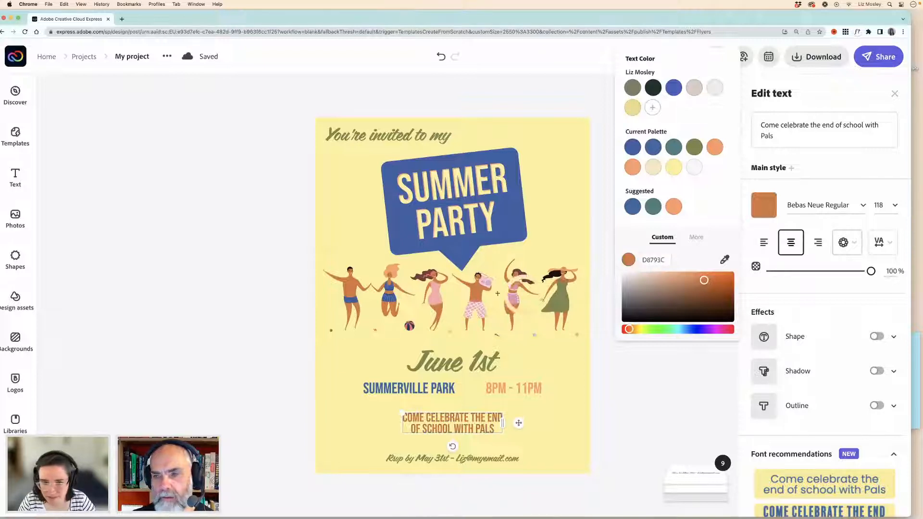
pyautogui.click(510, 299)
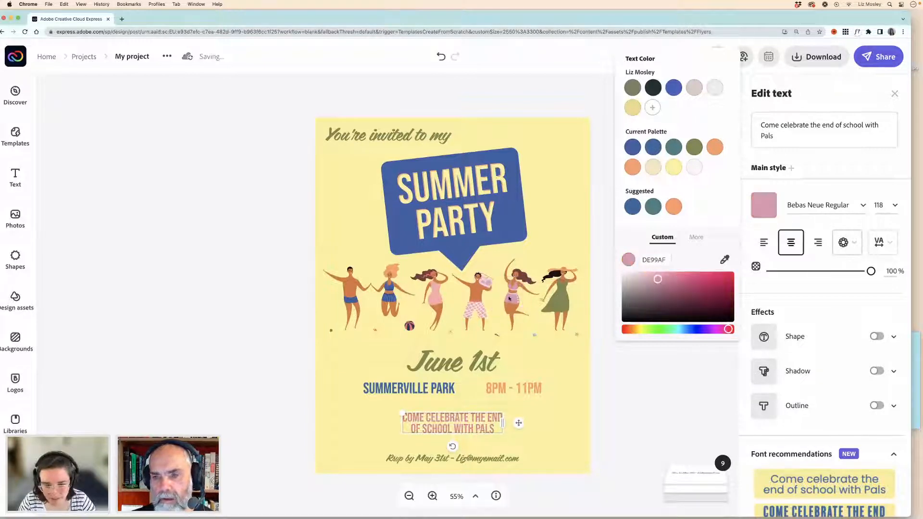
pyautogui.click(250, 254)
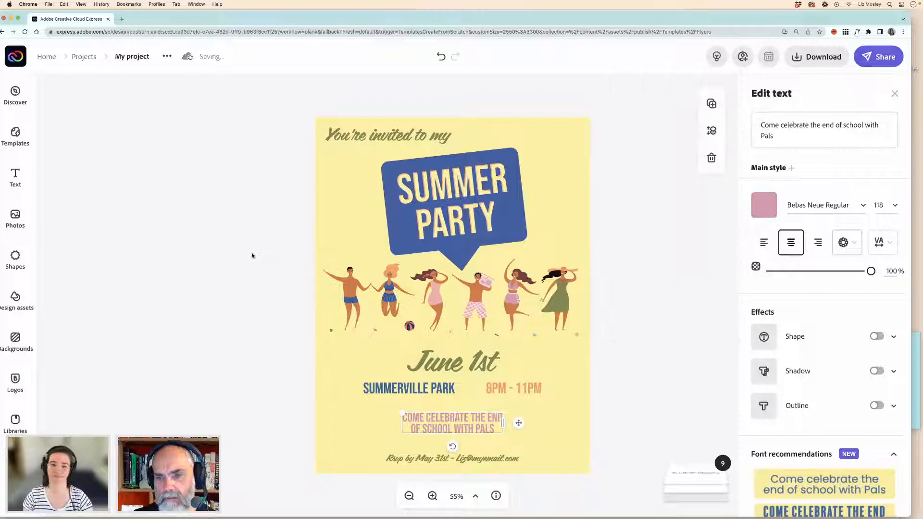
pyautogui.click(251, 255)
# - Recolor the RSVP line at the flyer's bottom edge orange (FF9F6A), matching the "8pm - 11pm" text
pyautogui.click(471, 461)
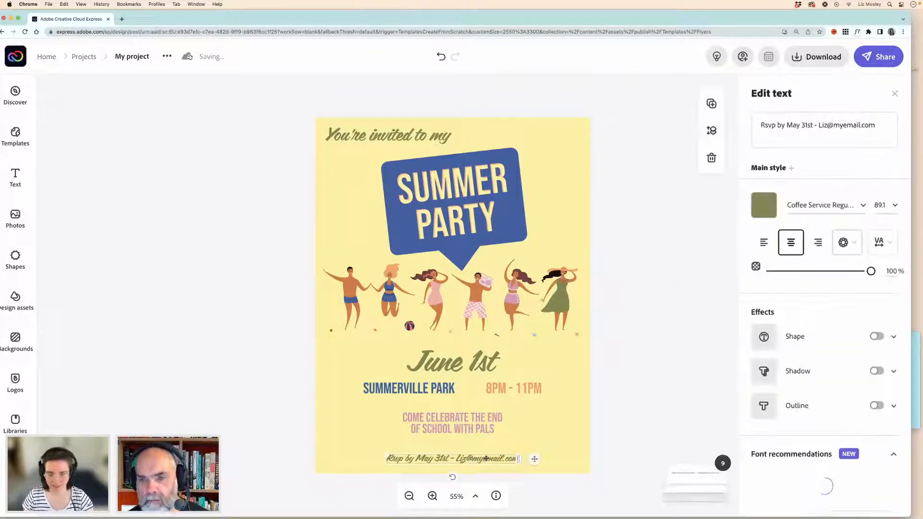
pyautogui.click(772, 205)
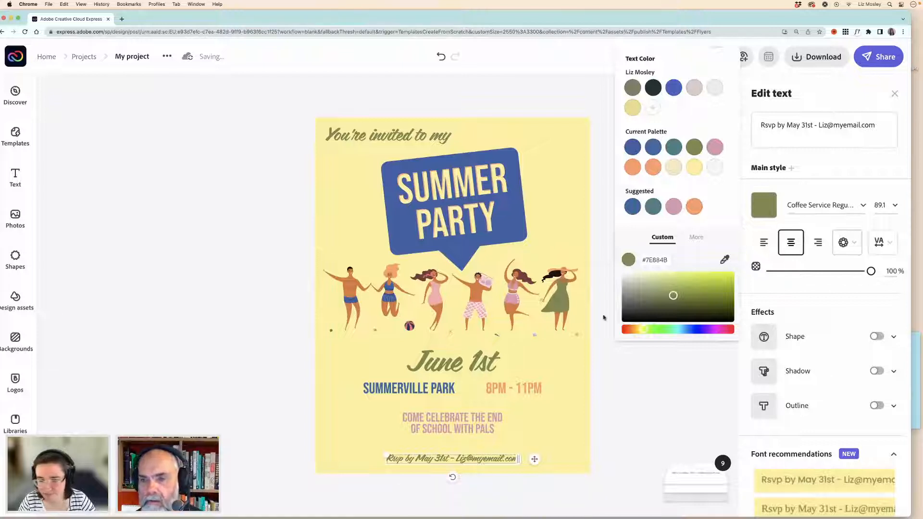
pyautogui.click(498, 385)
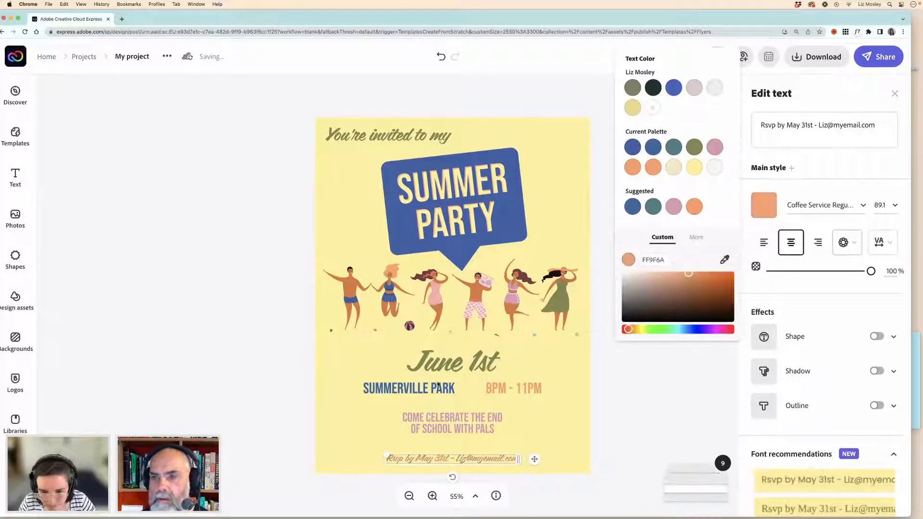
pyautogui.click(252, 313)
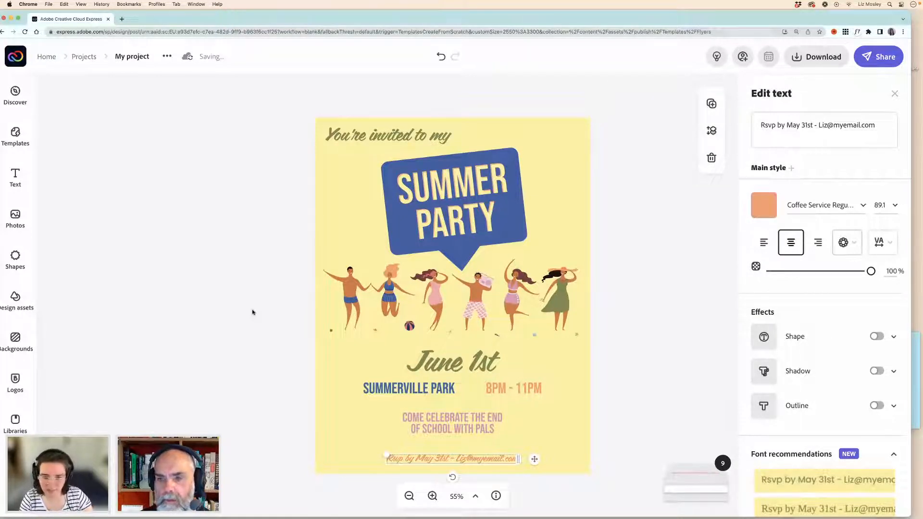
pyautogui.click(252, 284)
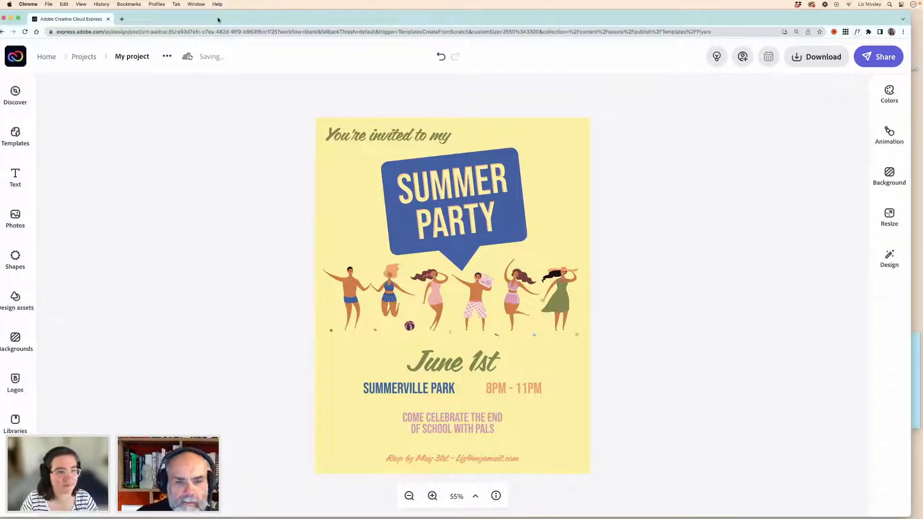
pyautogui.moveTo(218, 19); pyautogui.dragTo(226, 19)
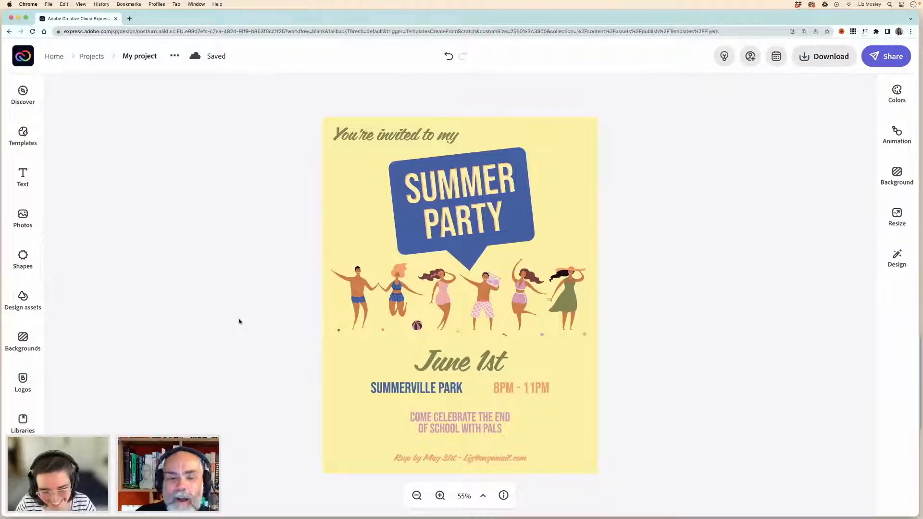
# - Move the "Summerville Park" and "8pm - 11pm" texts together slightly down, away from the date
pyautogui.click(443, 390)
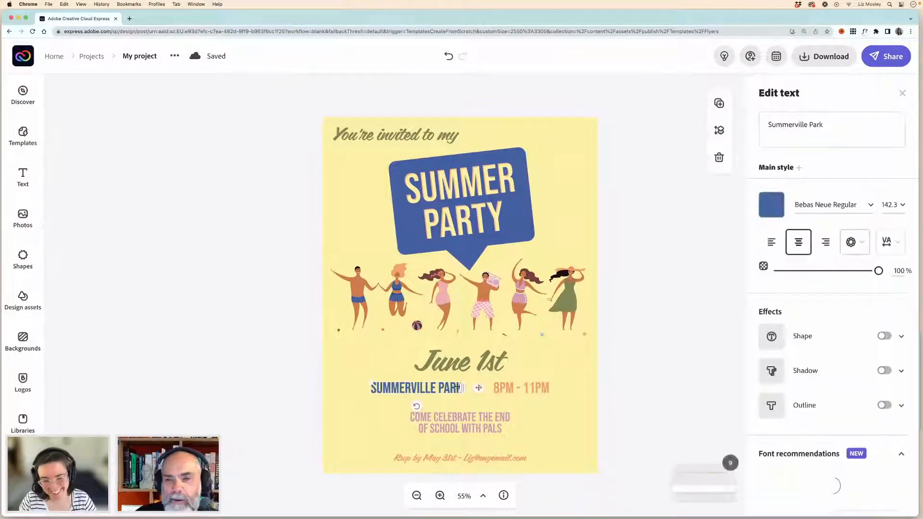
pyautogui.keyDown('shift'); pyautogui.click(513, 388); pyautogui.keyUp('shift')
pyautogui.press('Down')
pyautogui.press('Down')
pyautogui.press('Down')
pyautogui.press('Down')
pyautogui.press('Down')
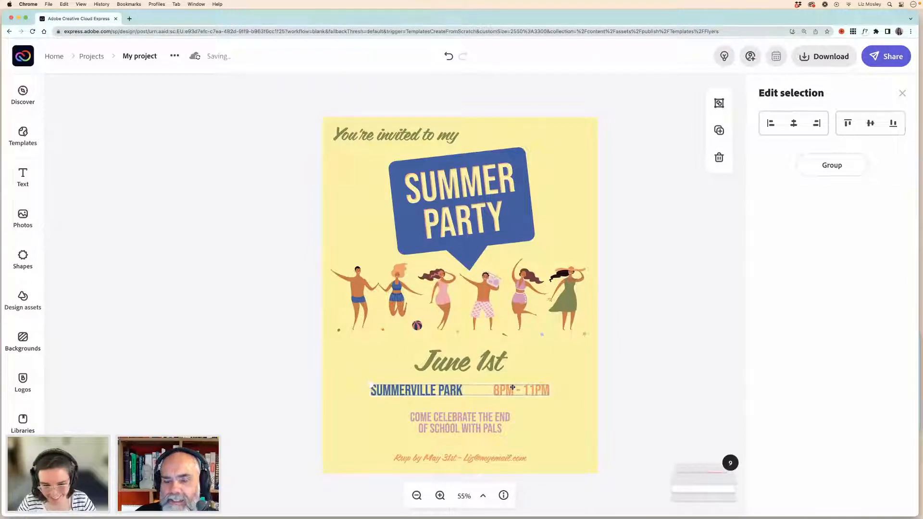
# - Shrink the pink celebration text to about size 112.2 and center it between the venue line and the RSVP line
pyautogui.click(486, 428)
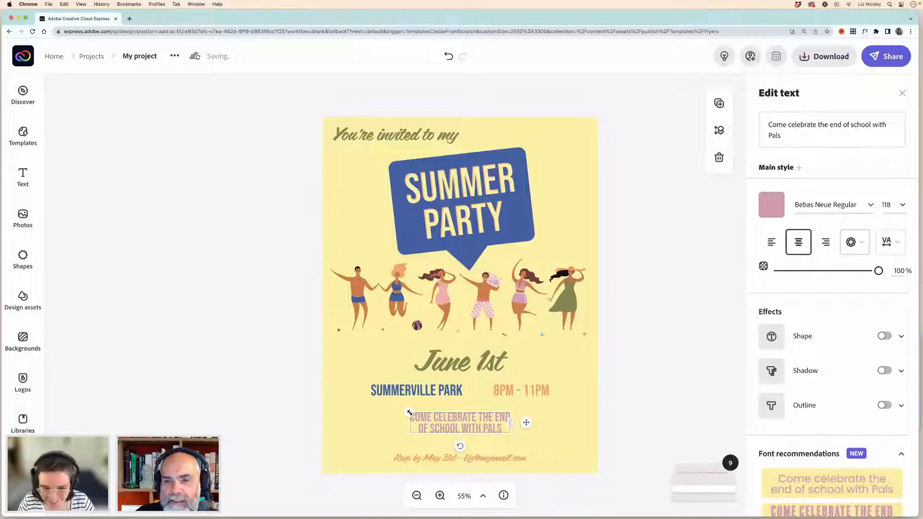
pyautogui.moveTo(409, 412); pyautogui.dragTo(414, 413)
pyautogui.moveTo(489, 424); pyautogui.dragTo(488, 426)
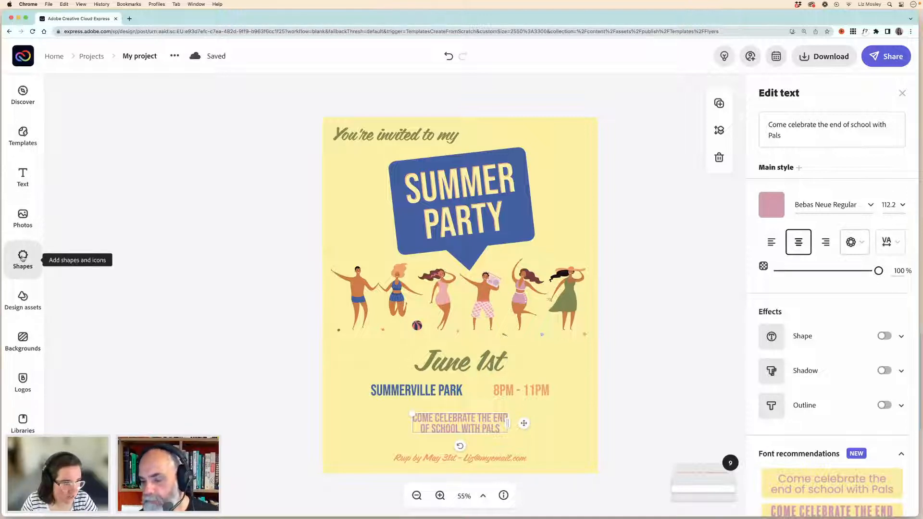
# - Search the design assets for "summer"
pyautogui.click(22, 258)
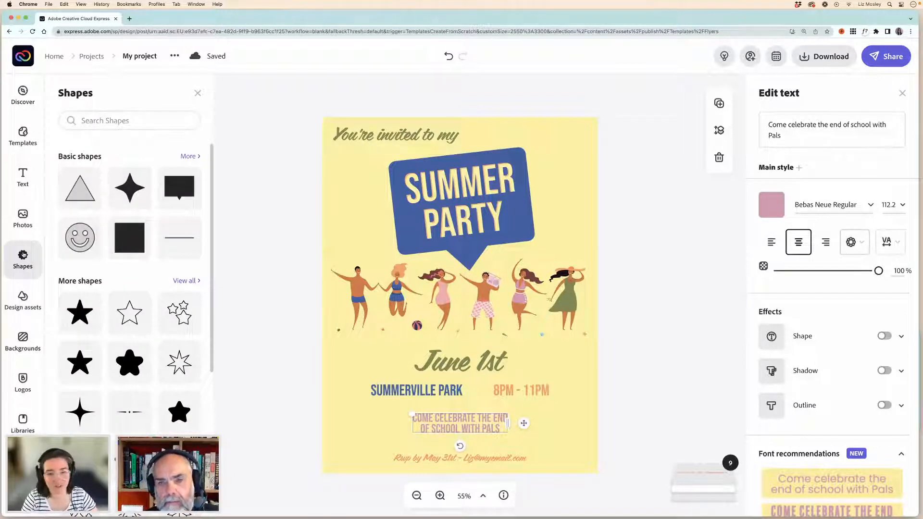
pyautogui.click(32, 308)
pyautogui.click(93, 120)
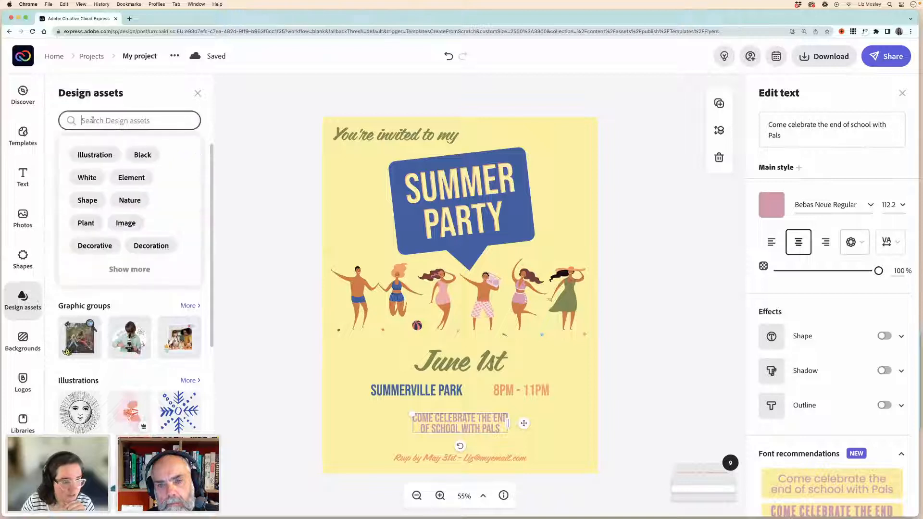
pyautogui.write('summer')
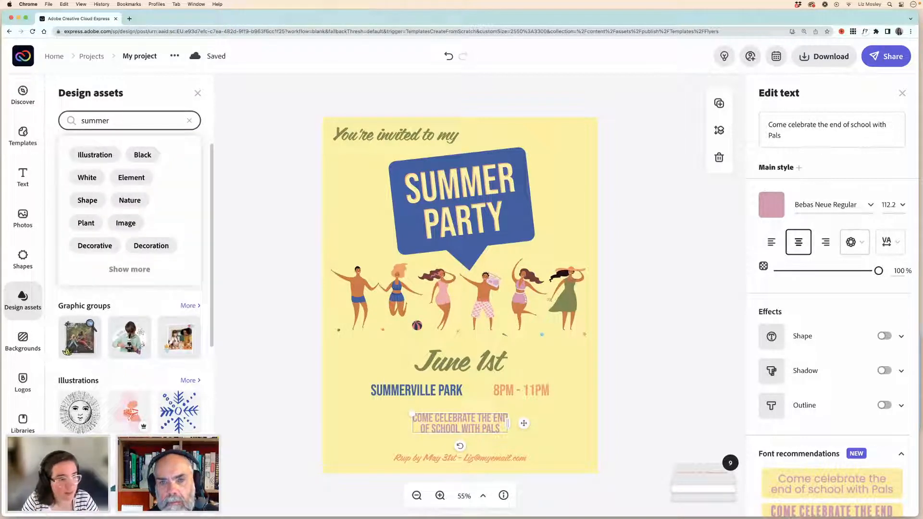
pyautogui.press('Return')
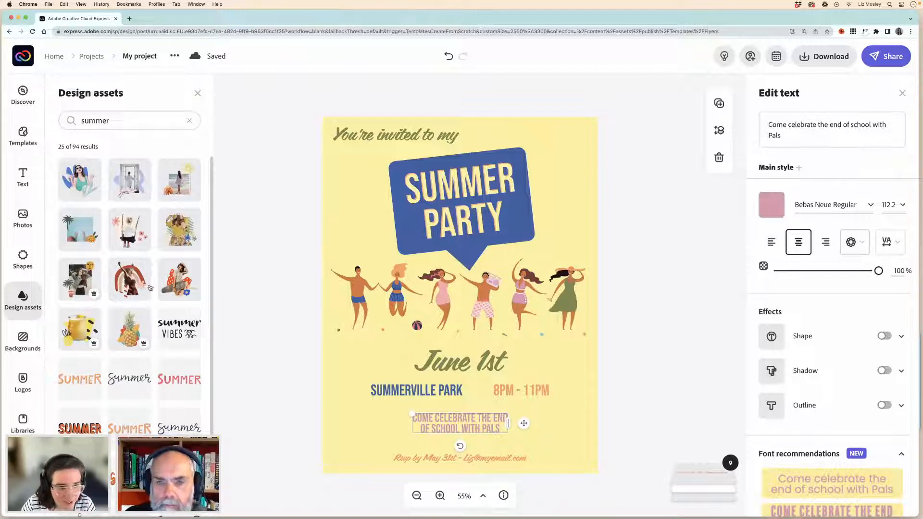
# - Try the collage of the woman in a yellow top beside the speech bubble, delete it, and browse the other summer design assets
pyautogui.click(183, 239)
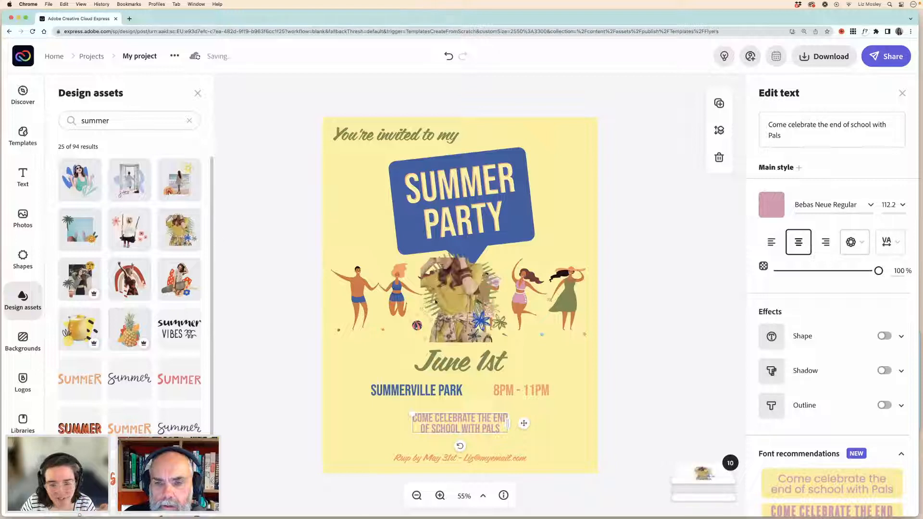
pyautogui.click(451, 306)
pyautogui.moveTo(451, 306); pyautogui.dragTo(364, 227)
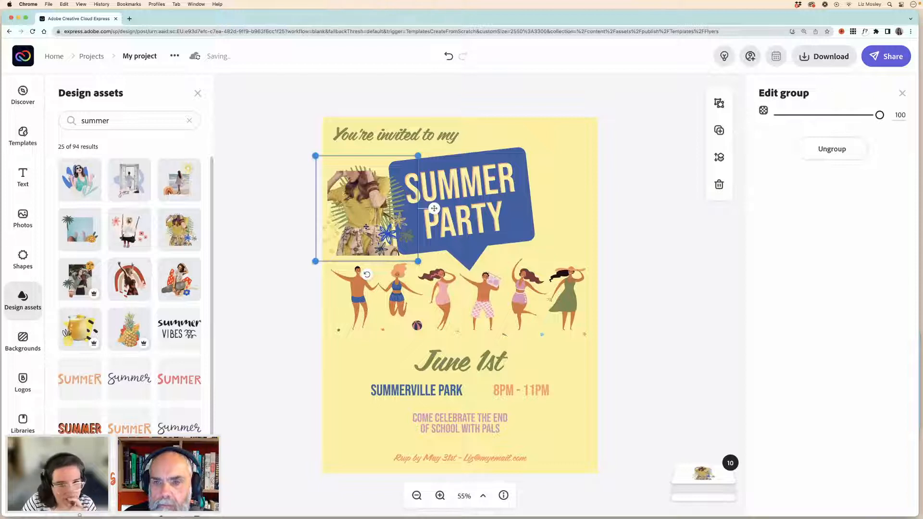
pyautogui.press('BackSpace')
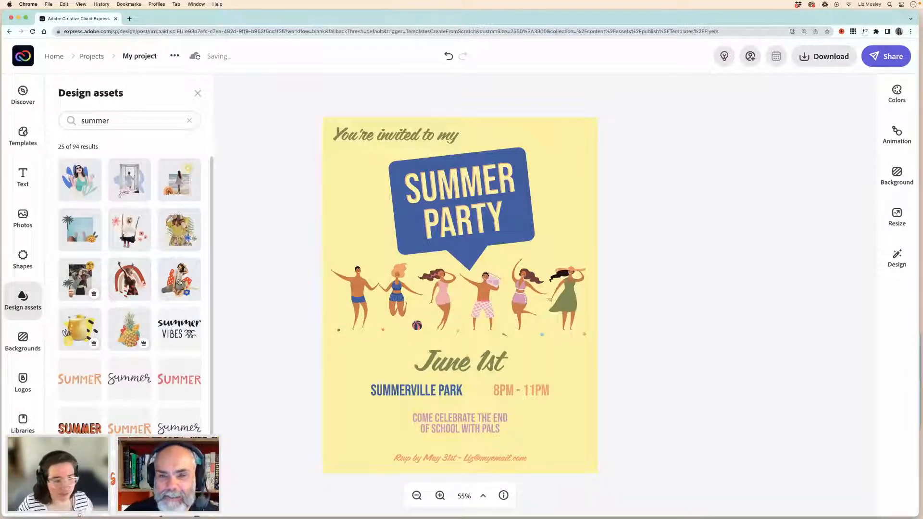
pyautogui.scroll(-3, 179, 281)
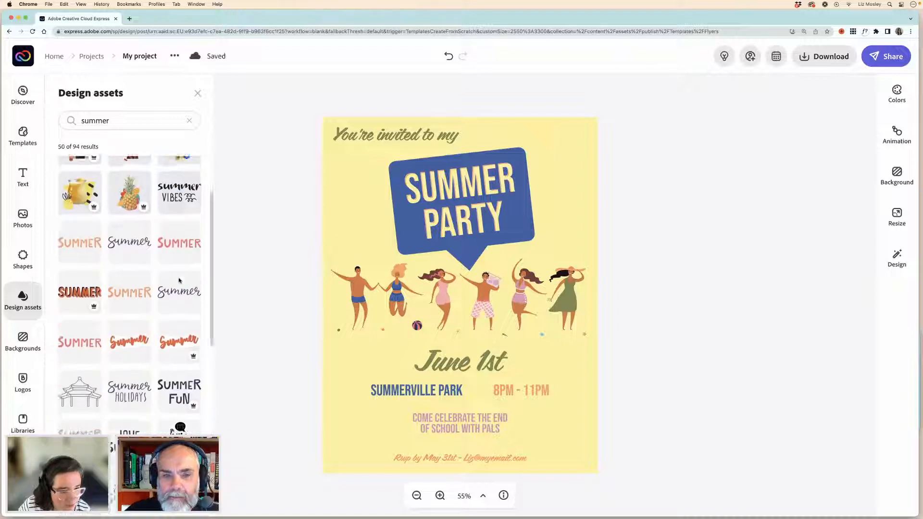
pyautogui.scroll(4, 179, 282)
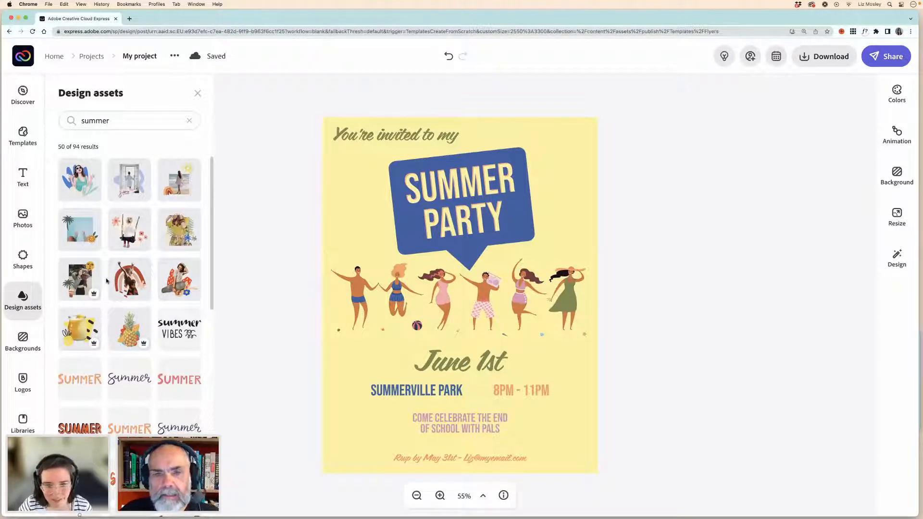
# - Search the shapes library for "summer"
pyautogui.click(23, 259)
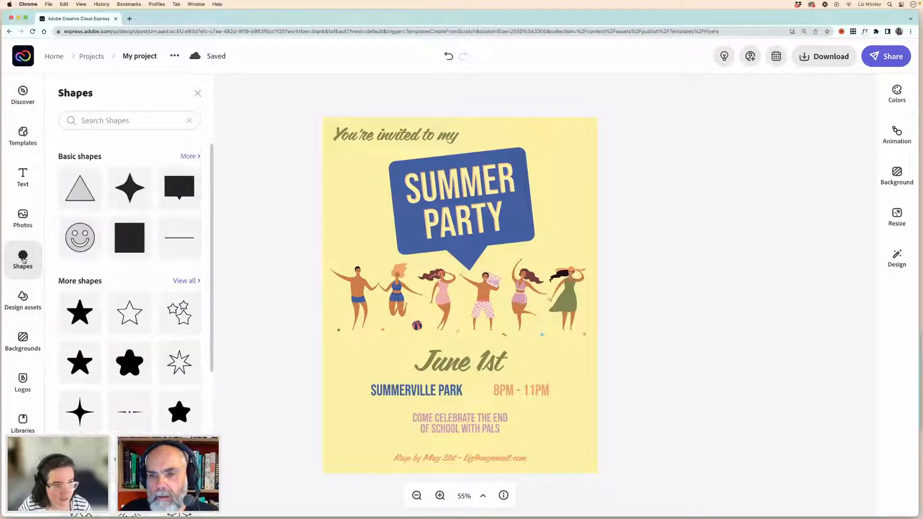
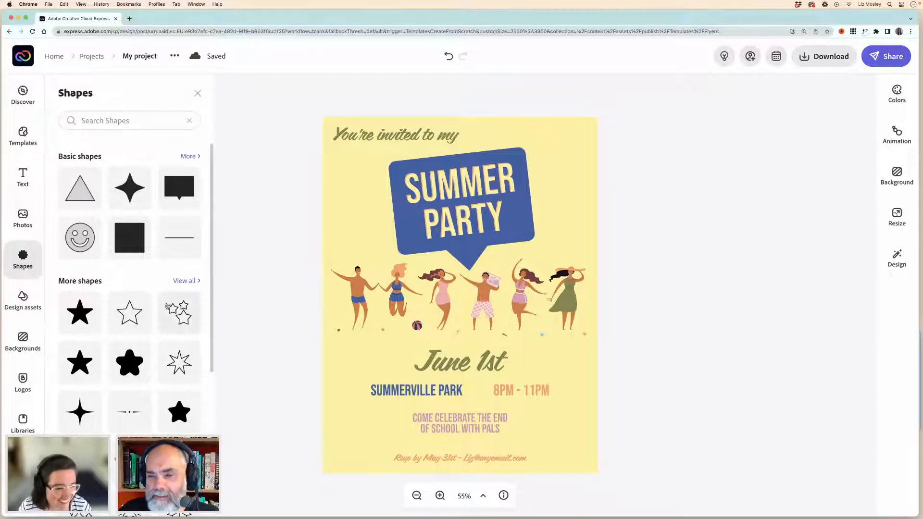
pyautogui.click(91, 119)
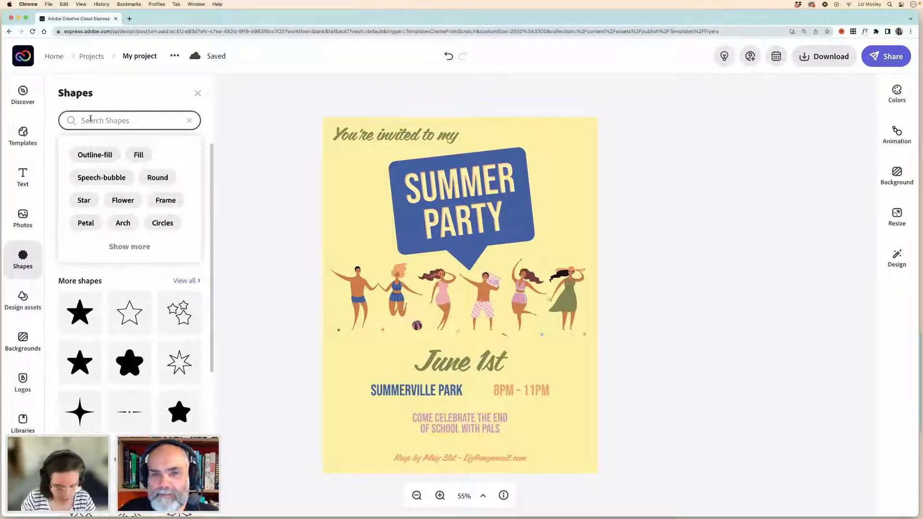
pyautogui.write('summer')
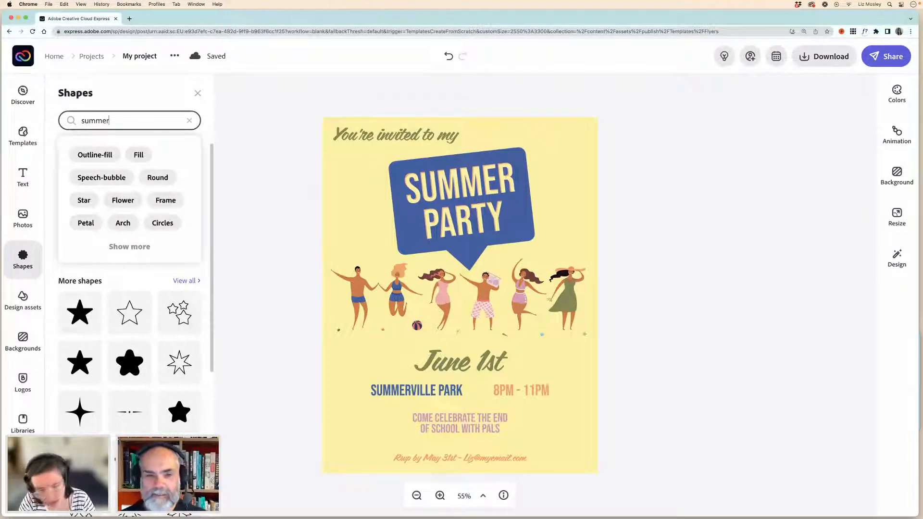
pyautogui.press('Return')
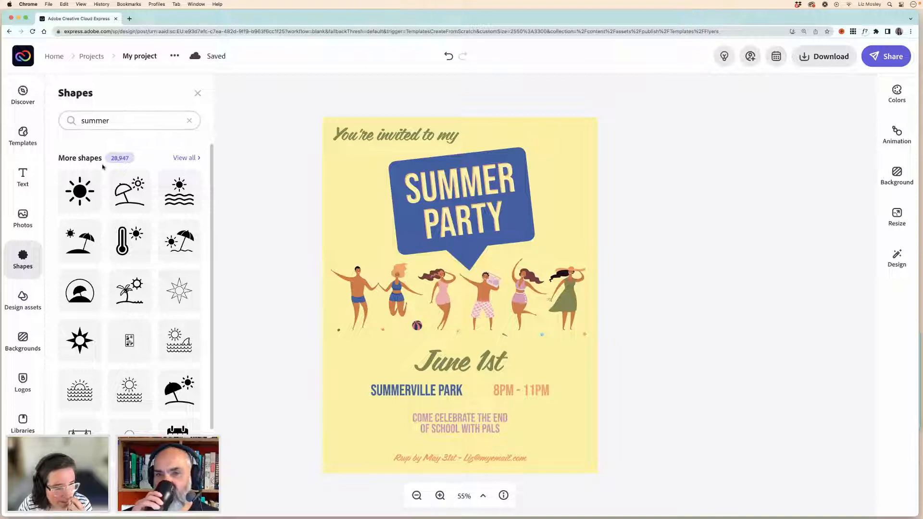
# - Browse the summer shape results for icons that could decorate the flyer
pyautogui.scroll(-3, 125, 240)
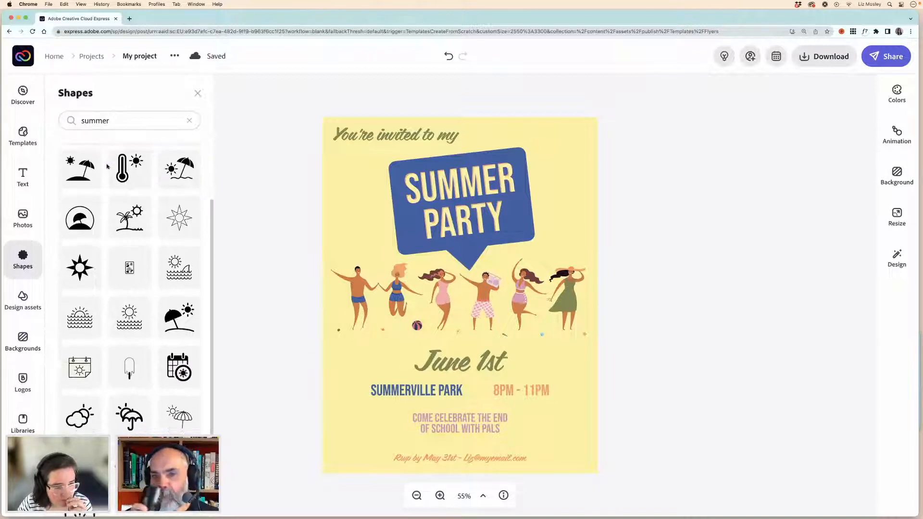
pyautogui.scroll(-2, 134, 281)
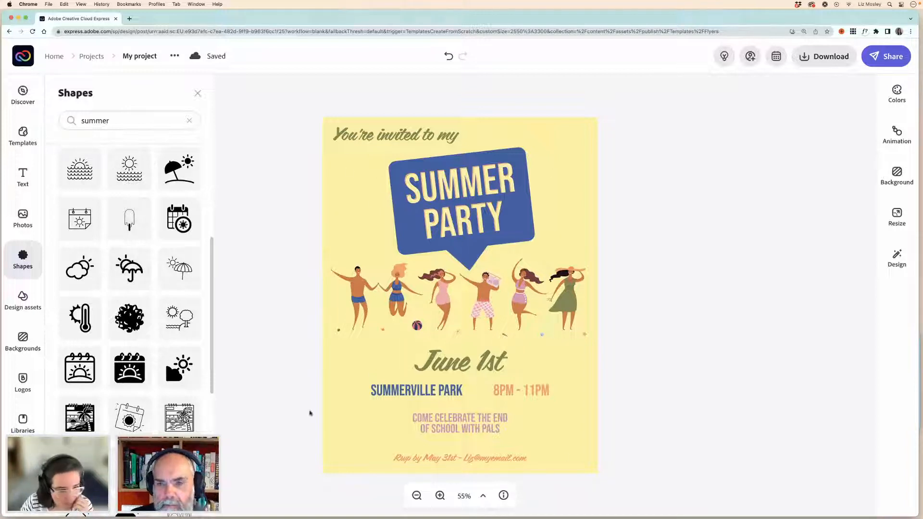
pyautogui.scroll(-3, 144, 353)
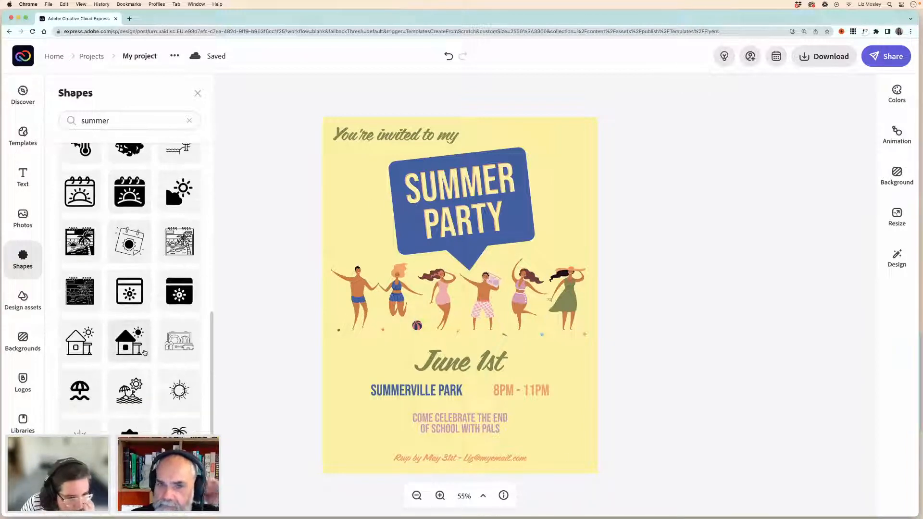
pyautogui.scroll(-4, 144, 353)
pyautogui.scroll(-6, 144, 352)
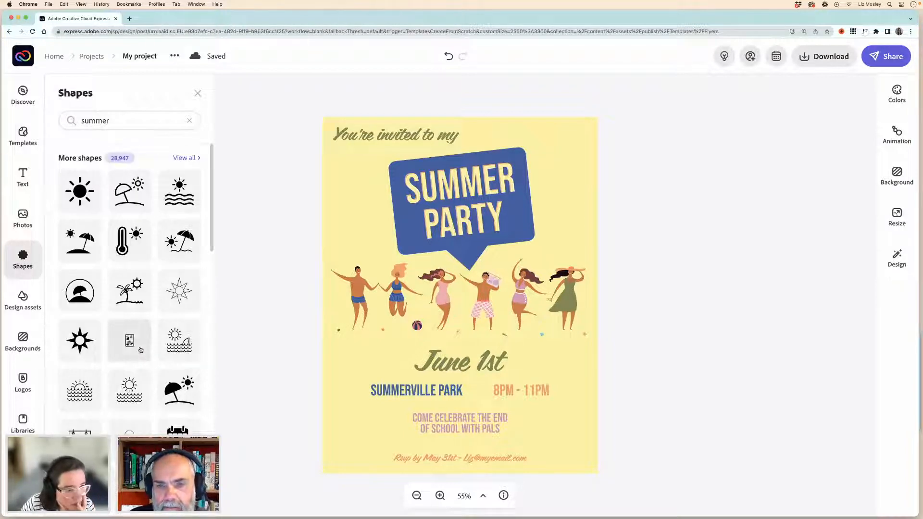
pyautogui.scroll(-3, 142, 353)
pyautogui.scroll(-3, 139, 349)
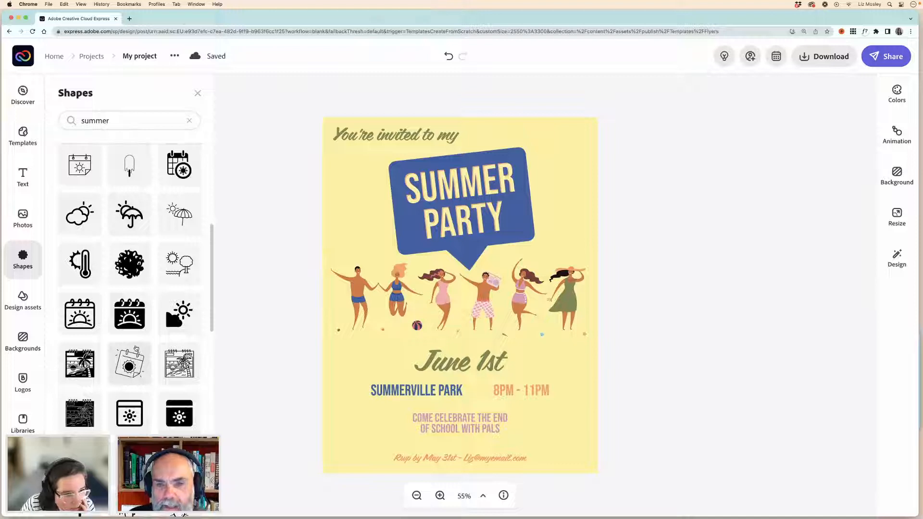
pyautogui.scroll(-3, 138, 349)
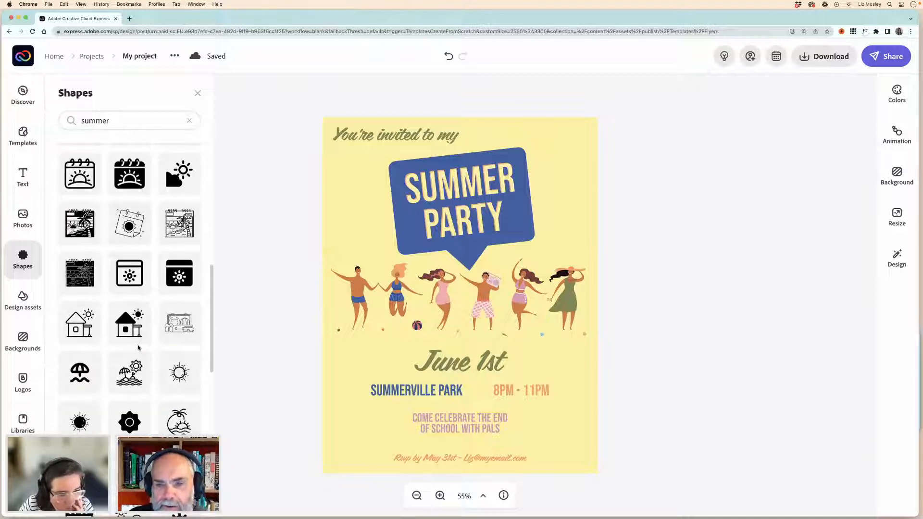
pyautogui.scroll(-1, 139, 348)
pyautogui.scroll(-1, 142, 350)
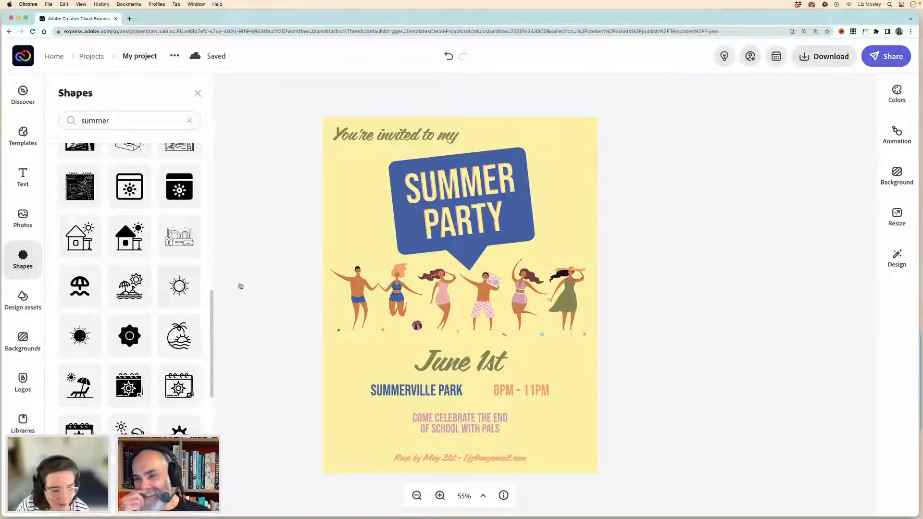
pyautogui.scroll(-4, 132, 335)
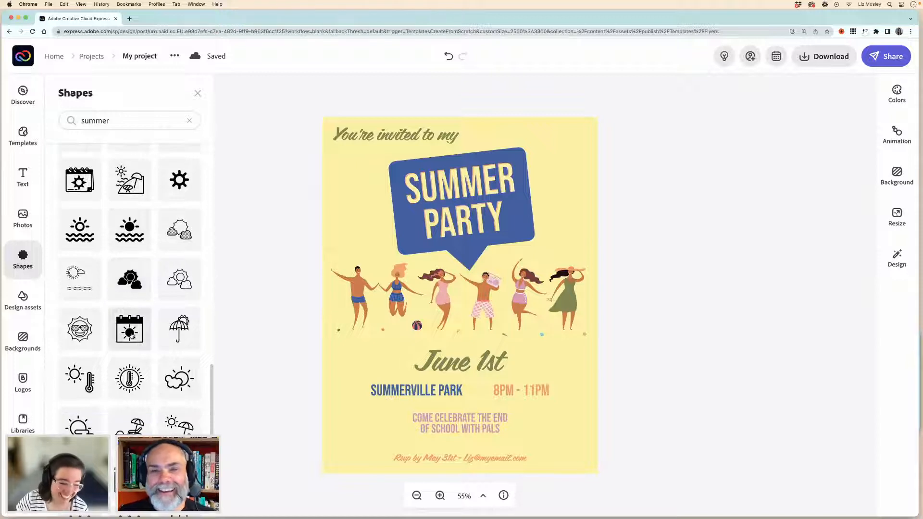
pyautogui.scroll(-5, 133, 335)
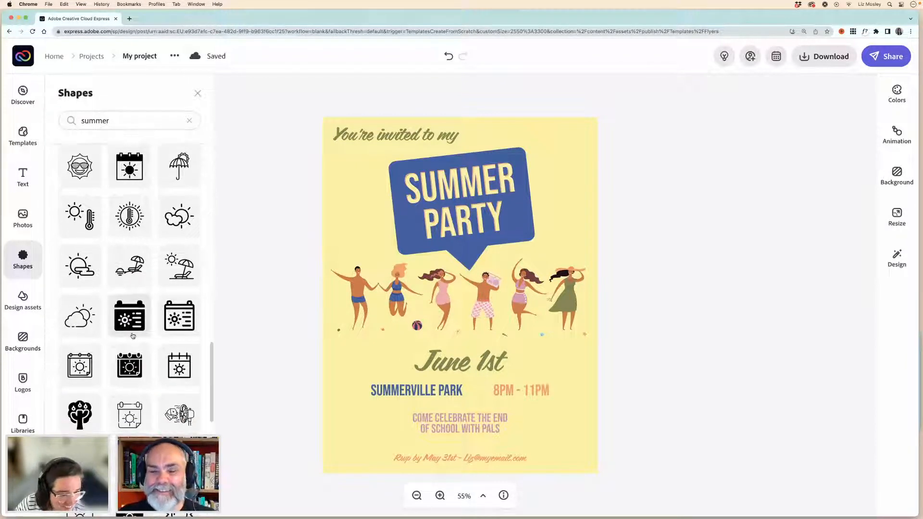
pyautogui.scroll(-8, 133, 335)
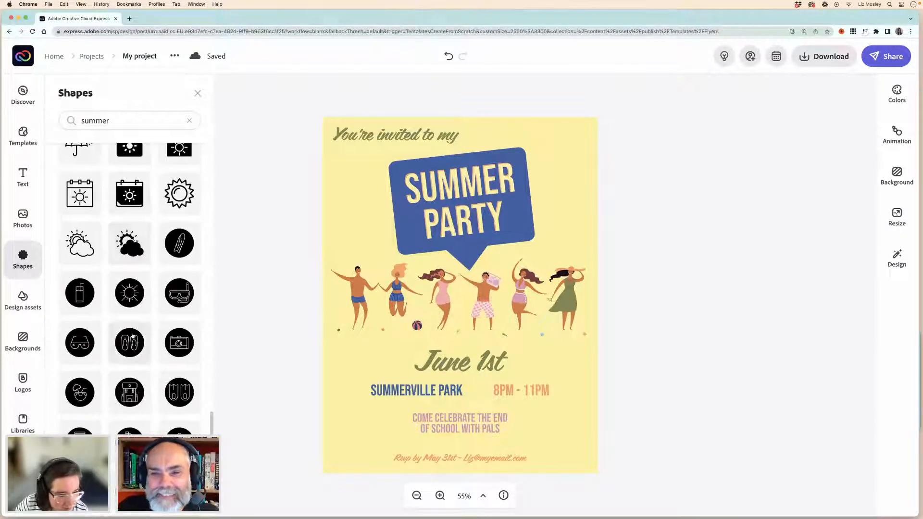
pyautogui.scroll(-4, 133, 335)
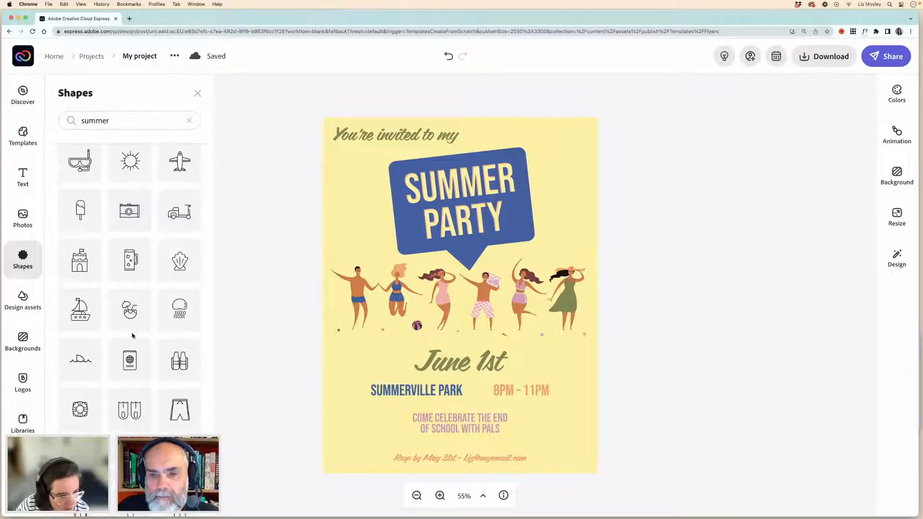
pyautogui.scroll(-1, 133, 335)
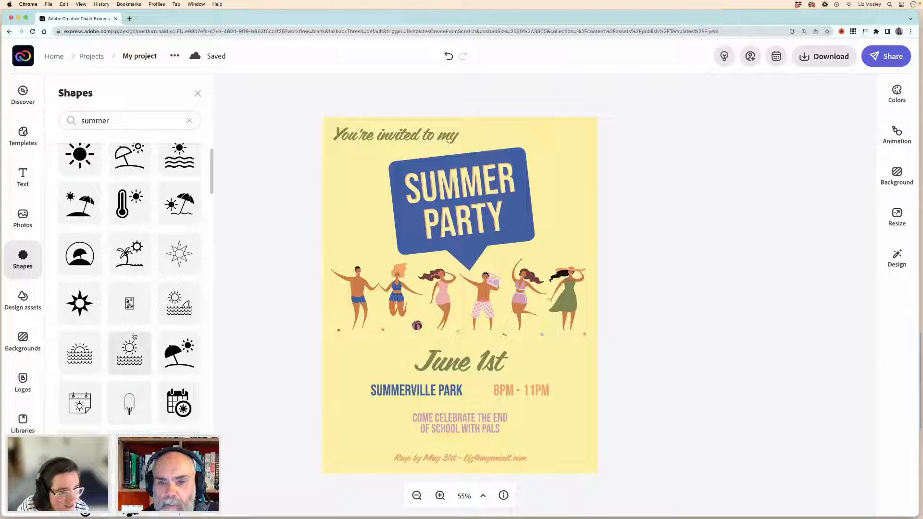
pyautogui.scroll(-2, 134, 337)
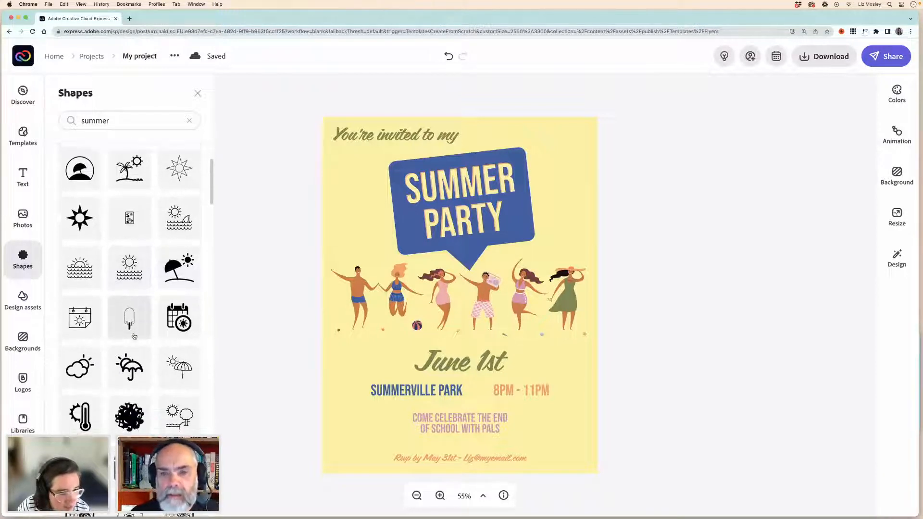
pyautogui.scroll(5, 134, 336)
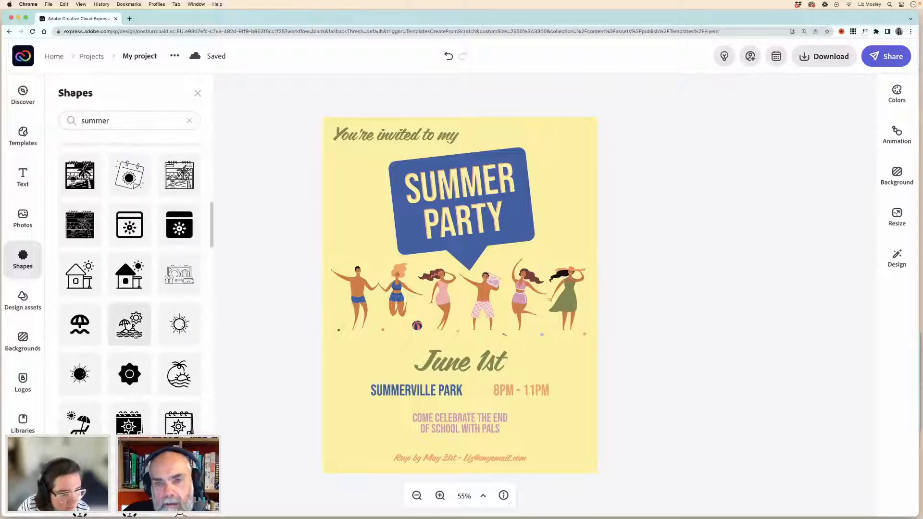
pyautogui.scroll(-6, 135, 335)
pyautogui.scroll(-1, 135, 336)
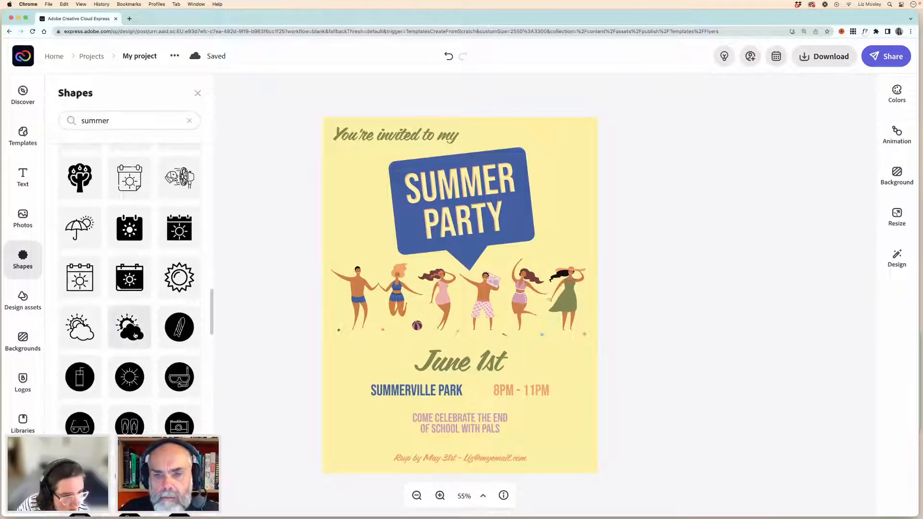
pyautogui.scroll(-5, 135, 335)
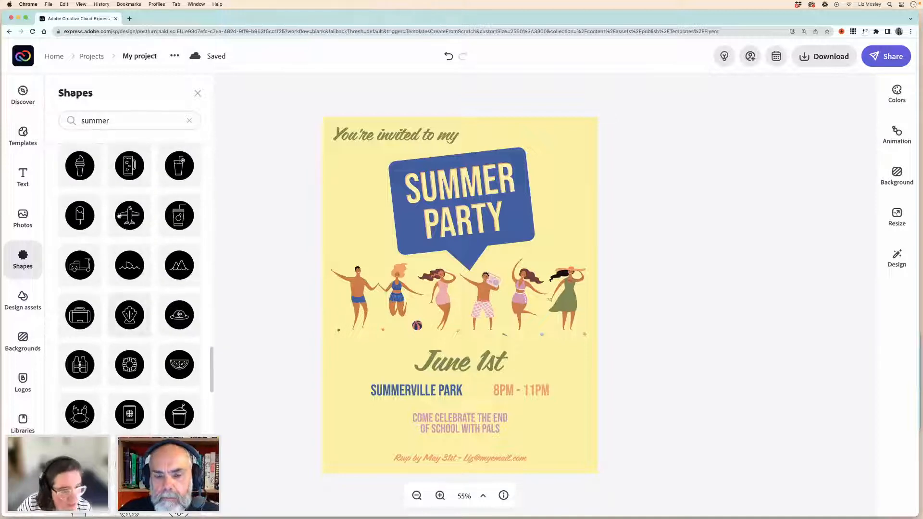
# - Search the shapes for "sun" and add the solid sun with triangular rays to the flyer
pyautogui.click(106, 121)
pyautogui.press('BackSpace')
pyautogui.press('BackSpace')
pyautogui.press('BackSpace')
pyautogui.press('BackSpace')
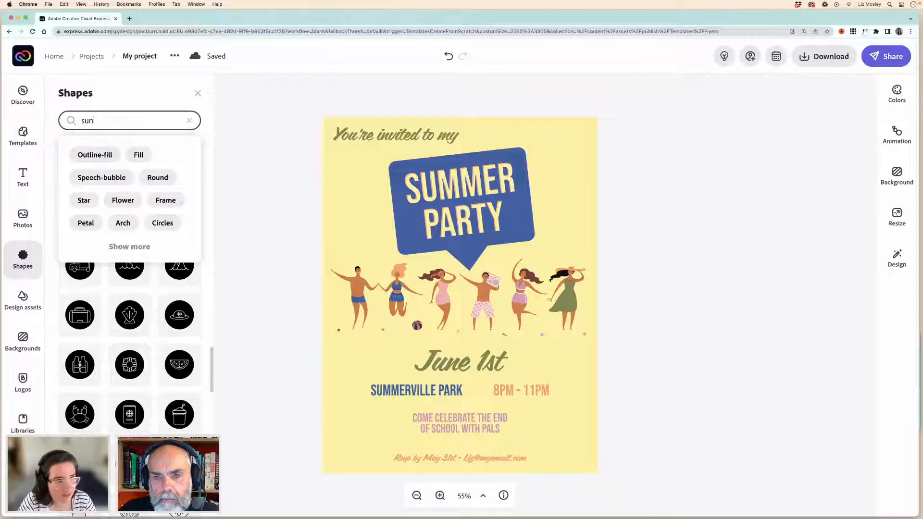
pyautogui.press('Return')
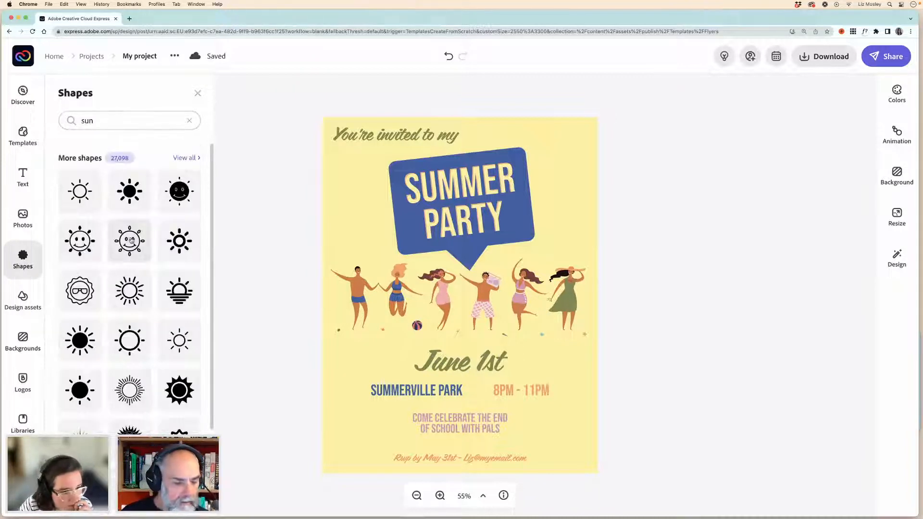
pyautogui.scroll(-5, 131, 241)
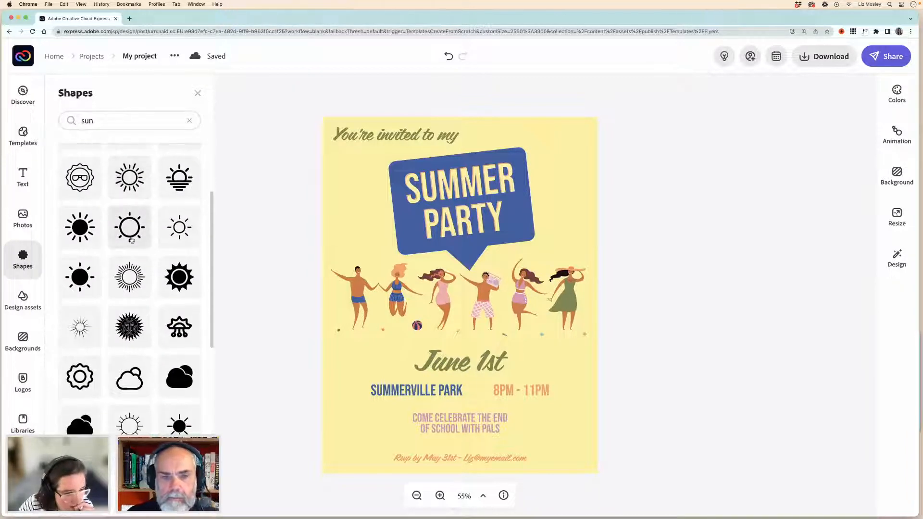
pyautogui.scroll(-8, 131, 240)
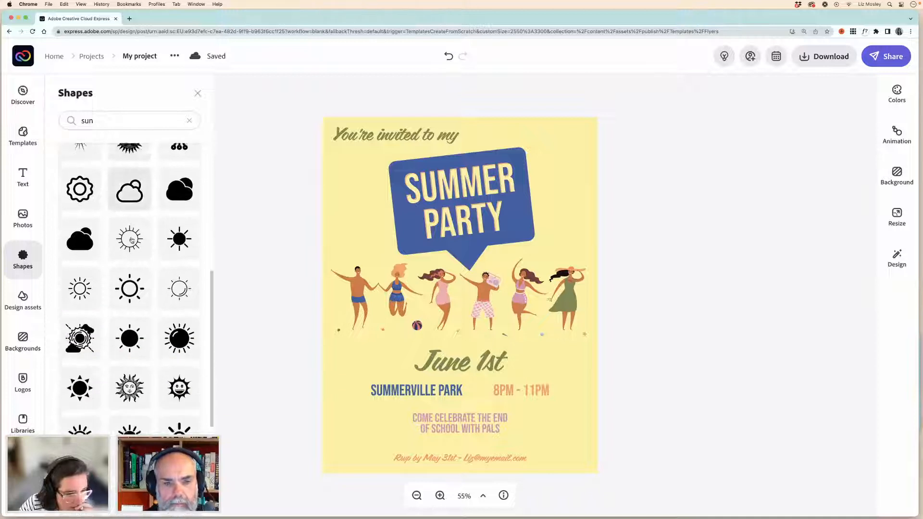
pyautogui.scroll(-4, 131, 240)
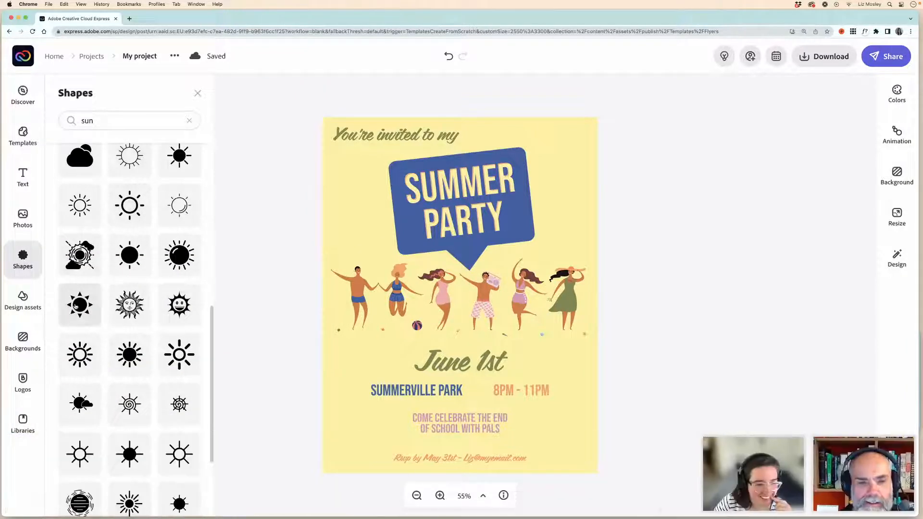
pyautogui.click(78, 304)
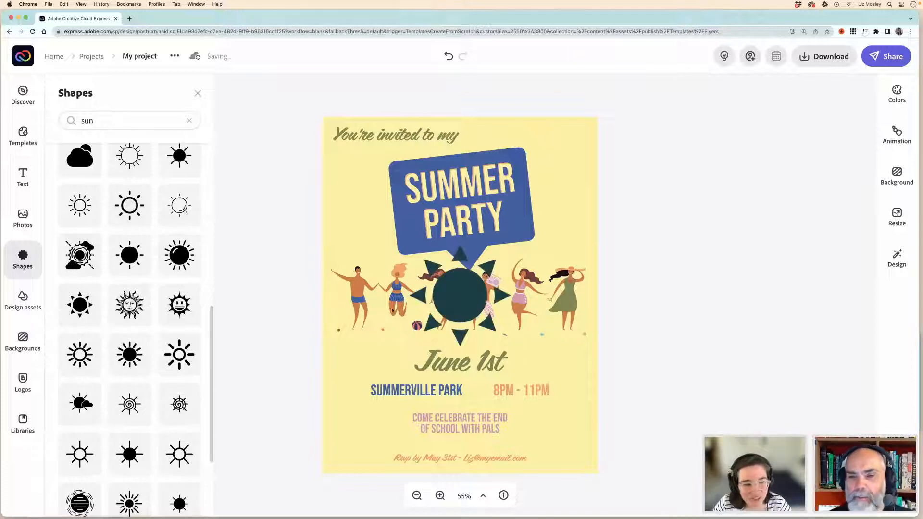
# - Shrink the sun and place it left of the speech bubble, with a larger copy overlapping the bubble's upper right side
pyautogui.click(470, 313)
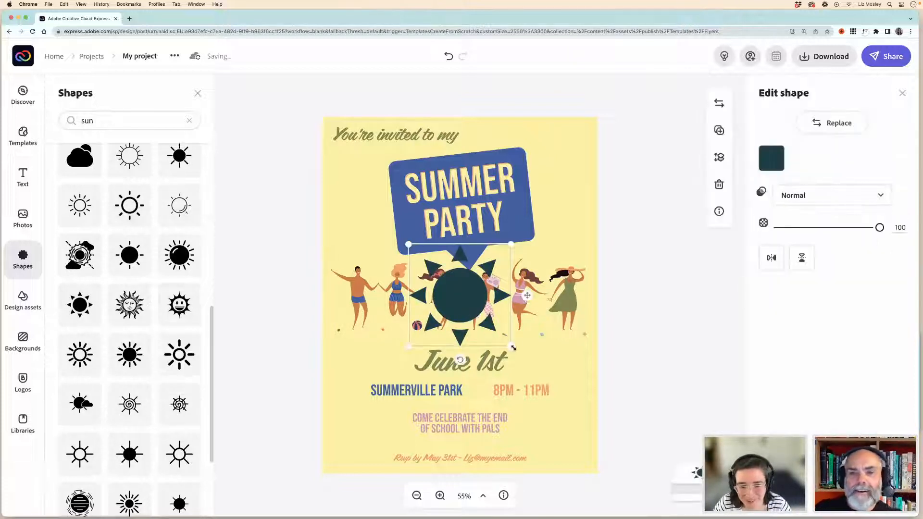
pyautogui.moveTo(513, 347); pyautogui.dragTo(397, 250)
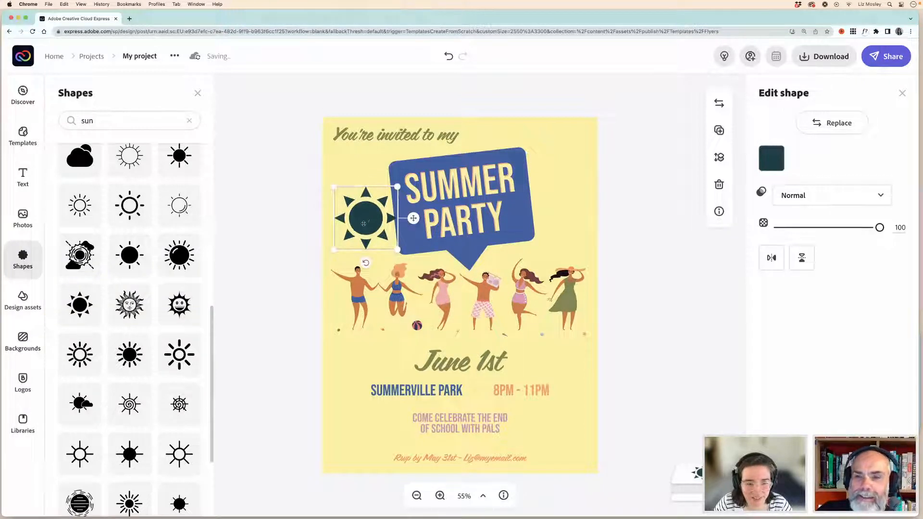
pyautogui.moveTo(364, 221); pyautogui.dragTo(564, 185)
pyautogui.press('super+v')
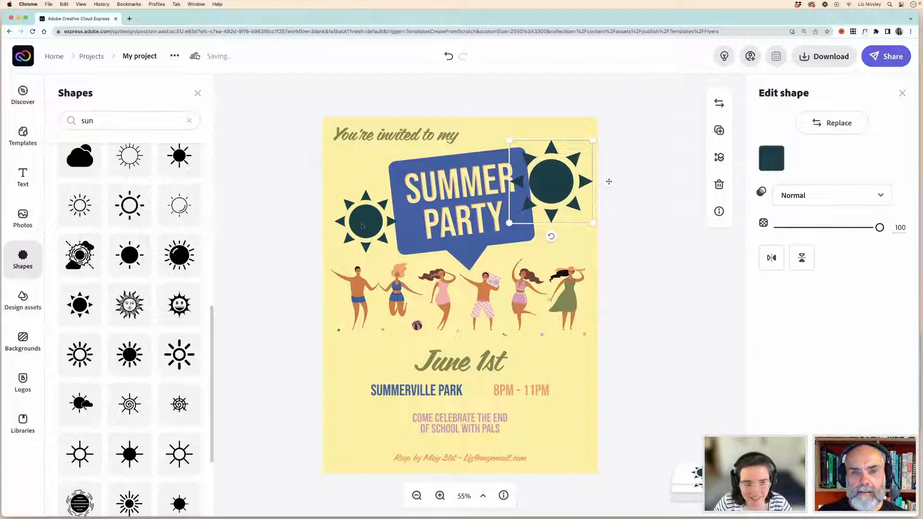
pyautogui.moveTo(361, 226); pyautogui.dragTo(361, 224)
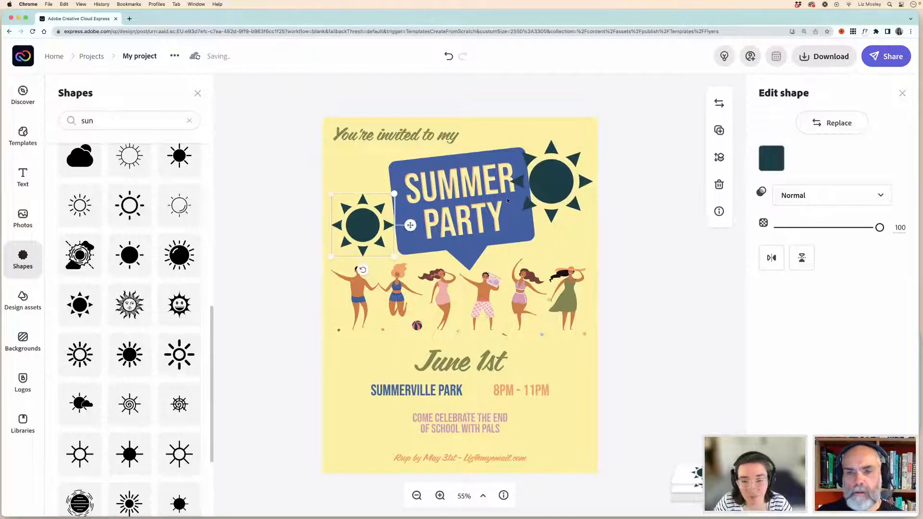
# - Recolor the larger sun with the flyer's background yellow FFF199, sampled with the eyedropper
pyautogui.click(549, 186)
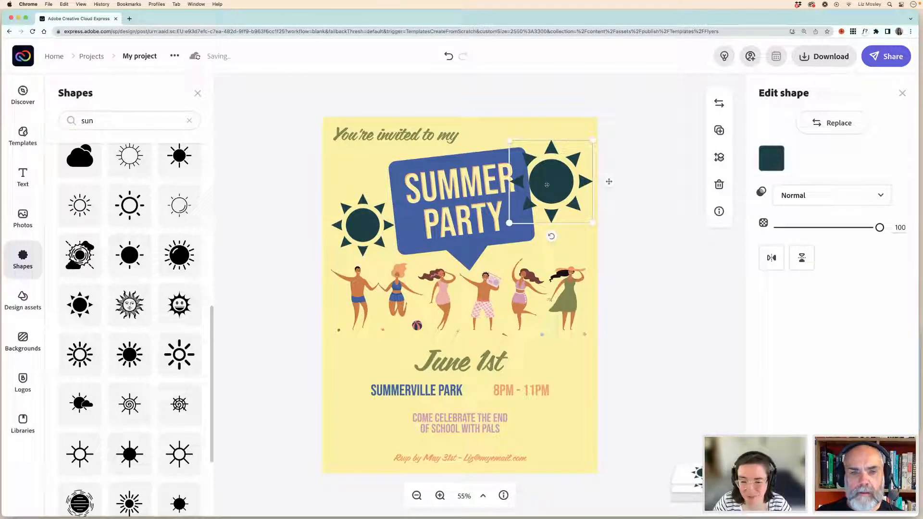
pyautogui.click(772, 158)
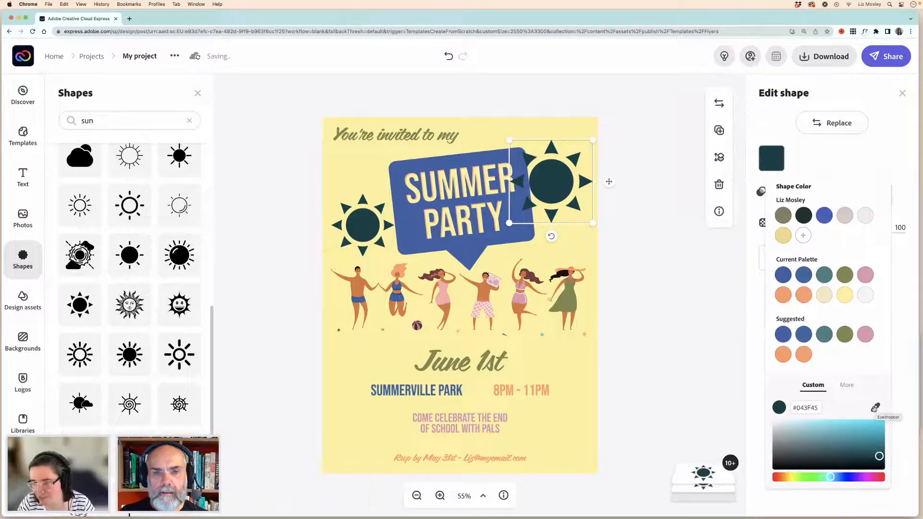
pyautogui.click(875, 407)
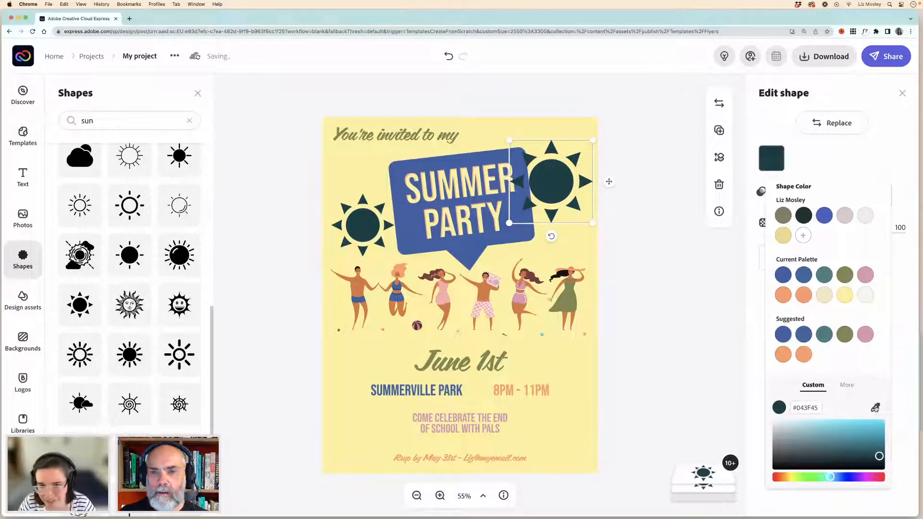
pyautogui.click(573, 243)
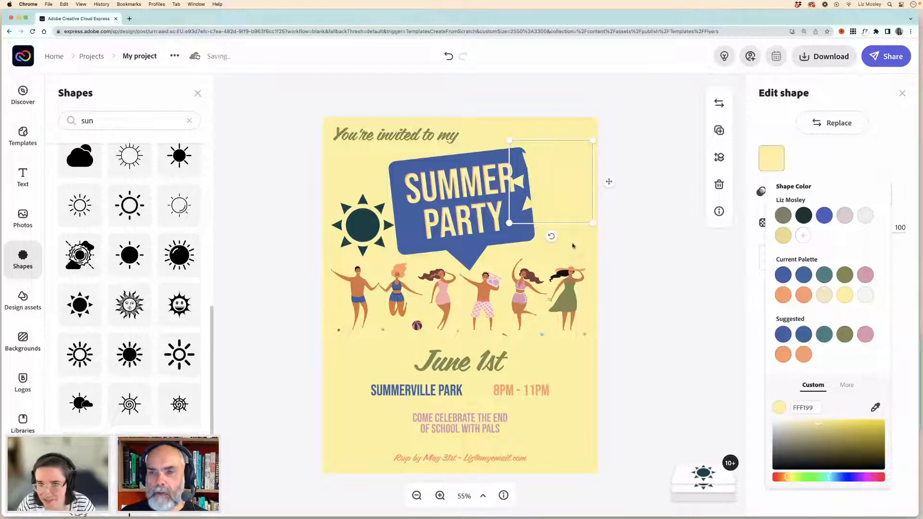
# - Lighten the larger sun to pale yellow FDF7D4 and move it behind the speech bubble in the layer order
pyautogui.click(773, 162)
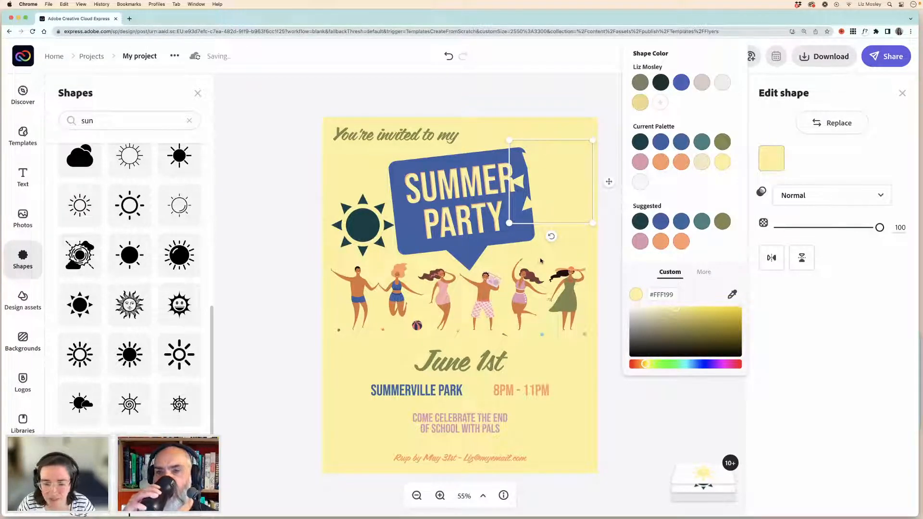
pyautogui.moveTo(677, 309); pyautogui.dragTo(651, 308)
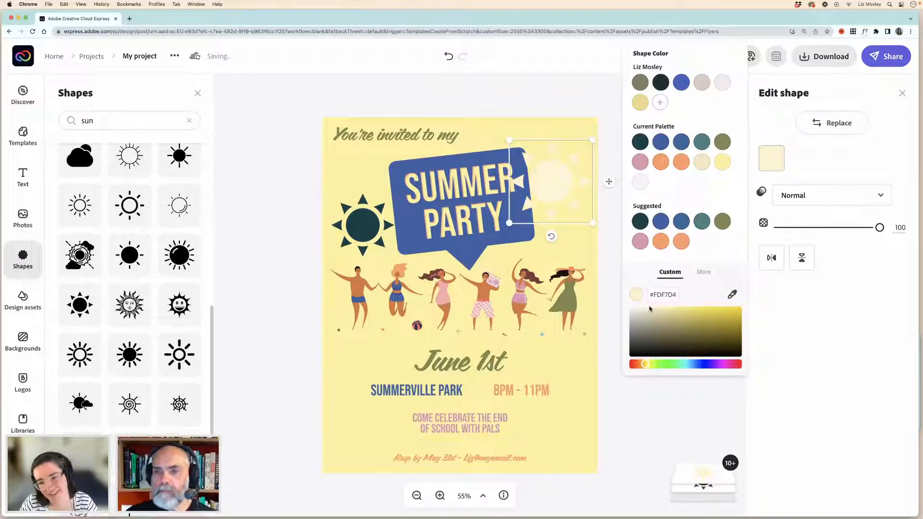
pyautogui.click(248, 186)
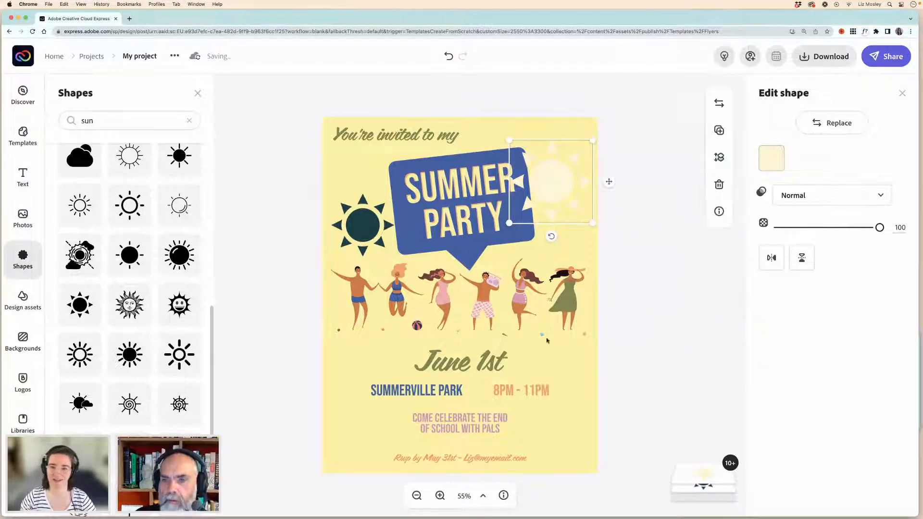
pyautogui.moveTo(706, 452)
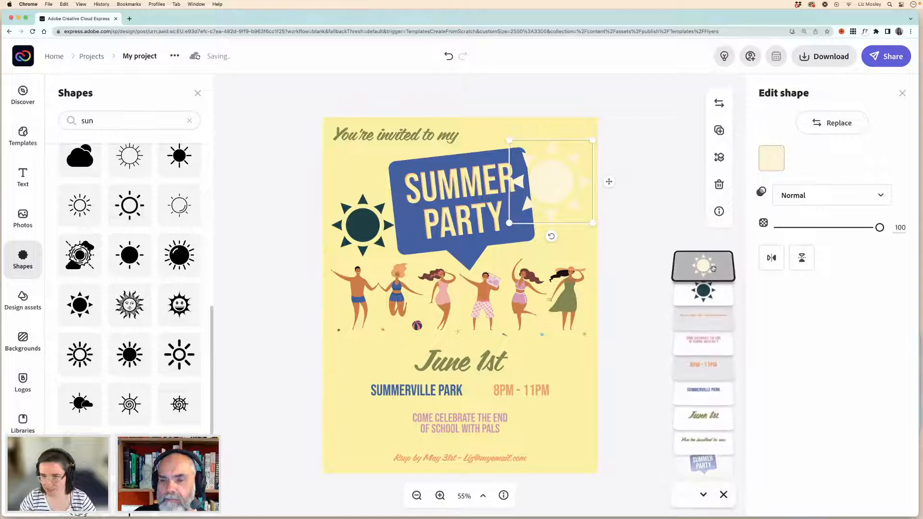
pyautogui.moveTo(712, 269); pyautogui.dragTo(699, 405)
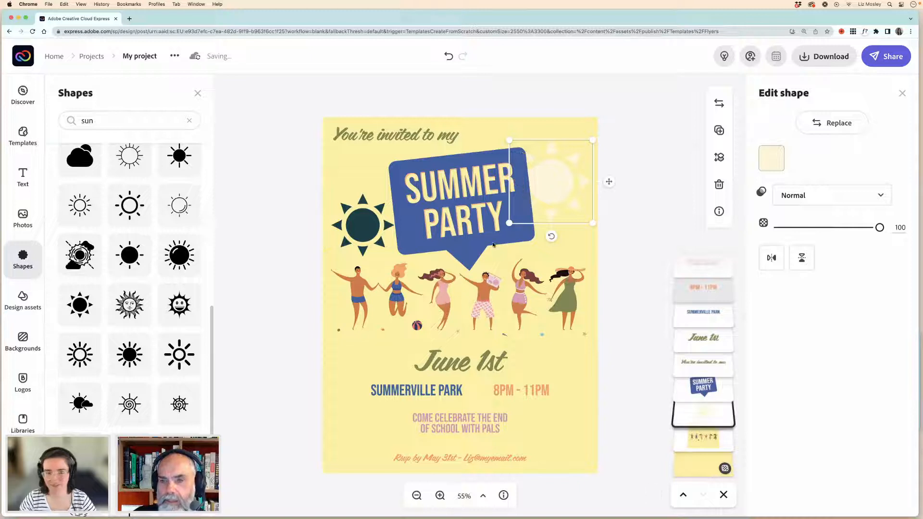
# - Recolor the smaller sun beside the speech bubble with pale yellow FDF7D4, sampled from the larger sun with the eyedropper
pyautogui.click(371, 233)
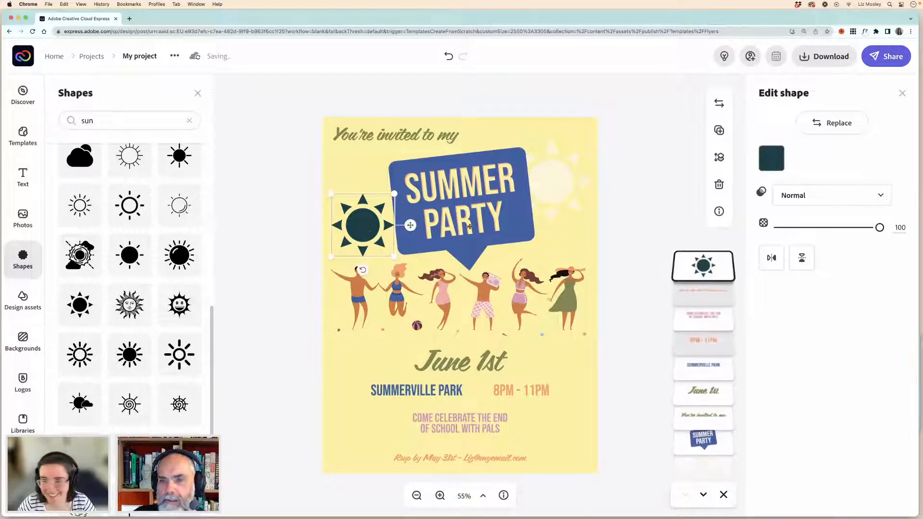
pyautogui.click(772, 159)
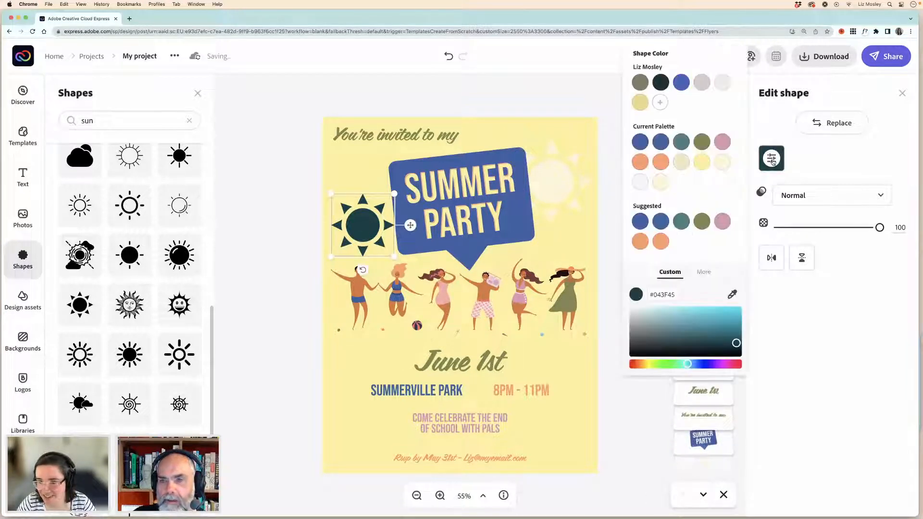
pyautogui.click(732, 294)
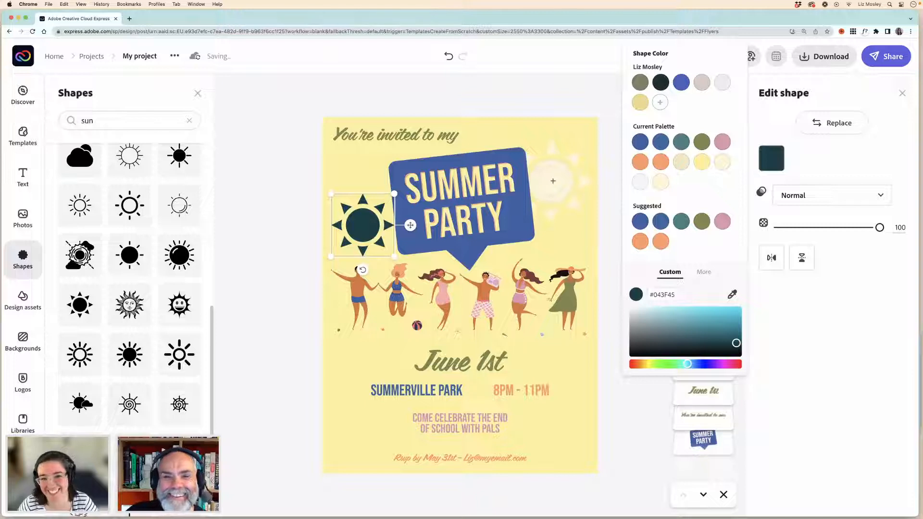
pyautogui.click(551, 181)
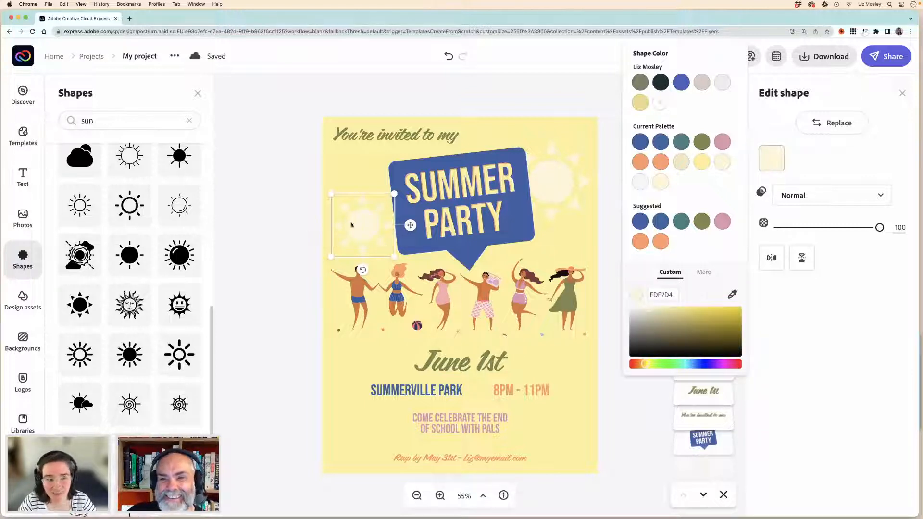
pyautogui.click(222, 202)
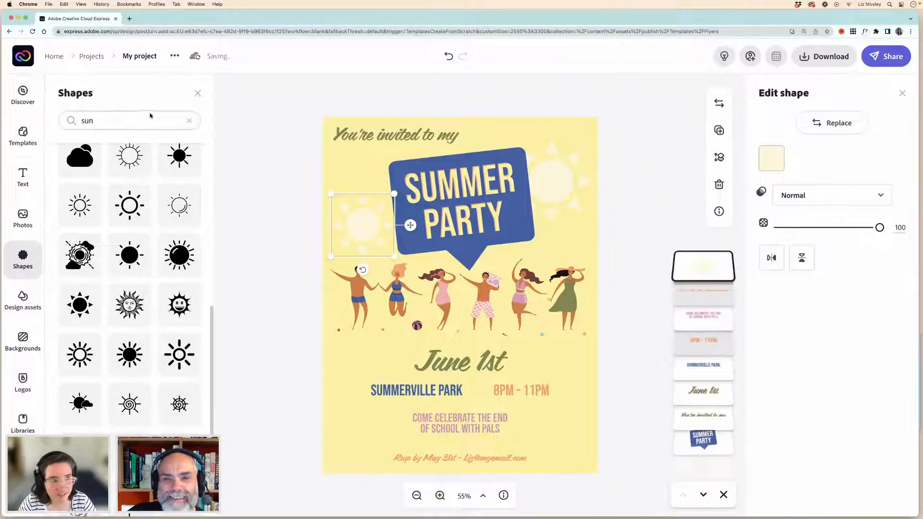
# - Search the shapes for "star wars" and look through the matching icons
pyautogui.click(189, 120)
pyautogui.click(80, 127)
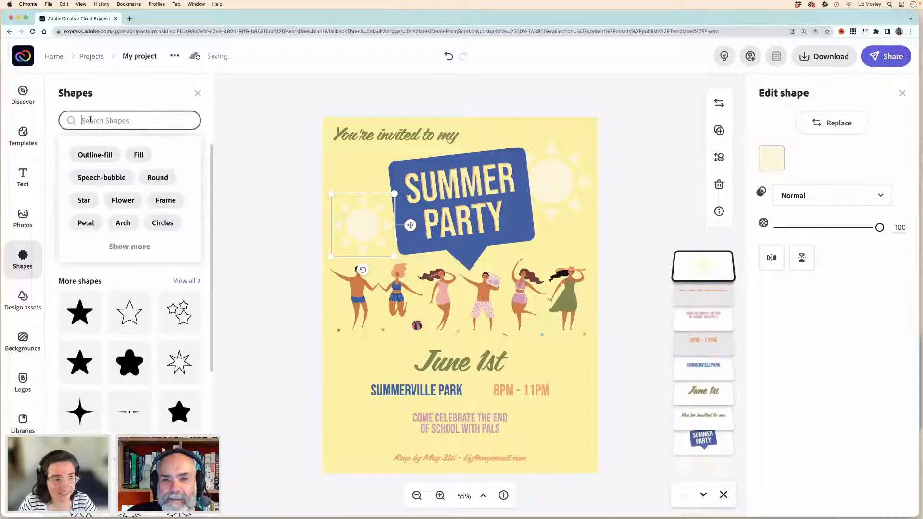
pyautogui.write('star')
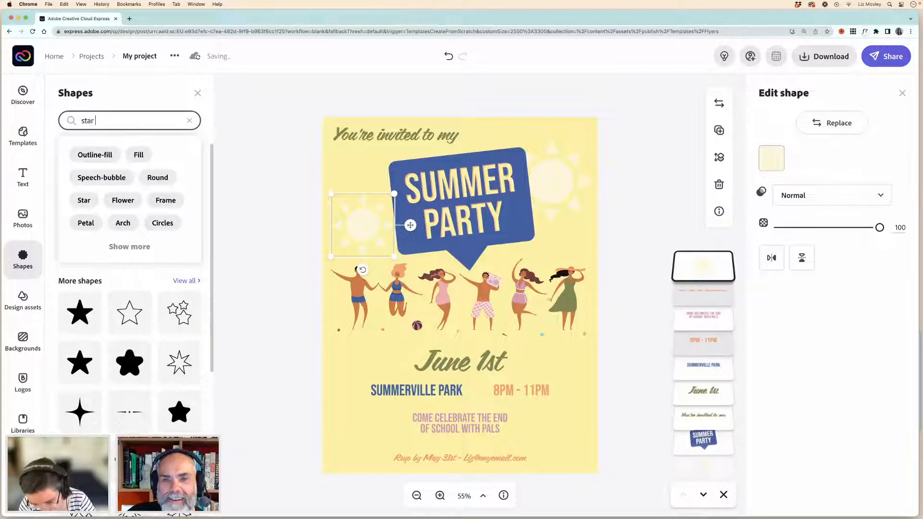
pyautogui.write(' wars')
pyautogui.press('Return')
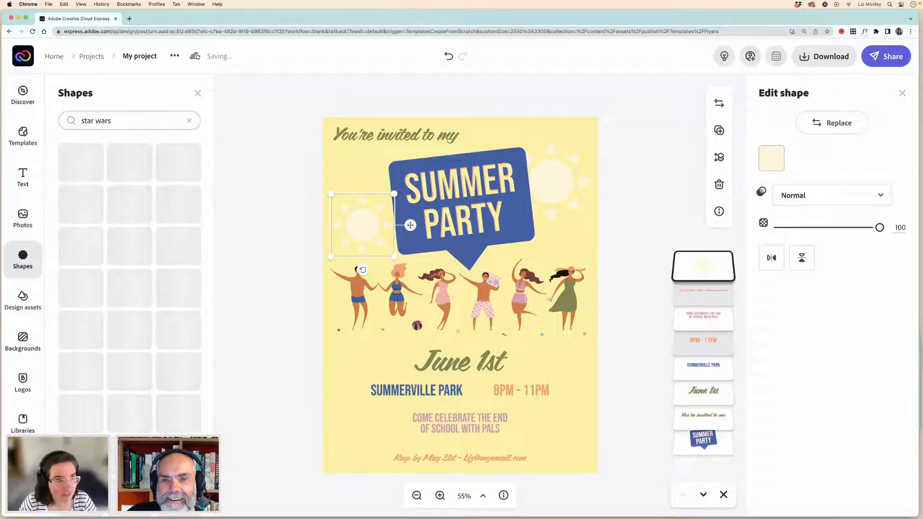
pyautogui.scroll(-10, 112, 224)
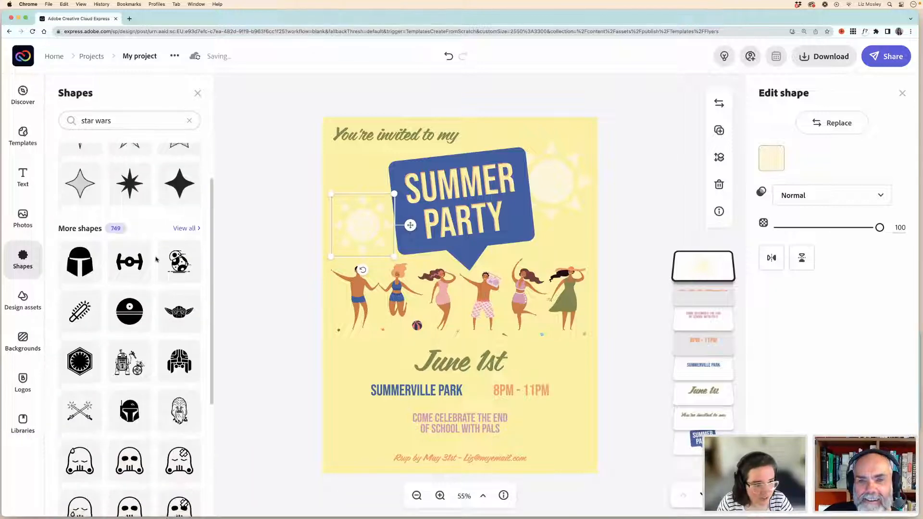
pyautogui.scroll(-5, 148, 303)
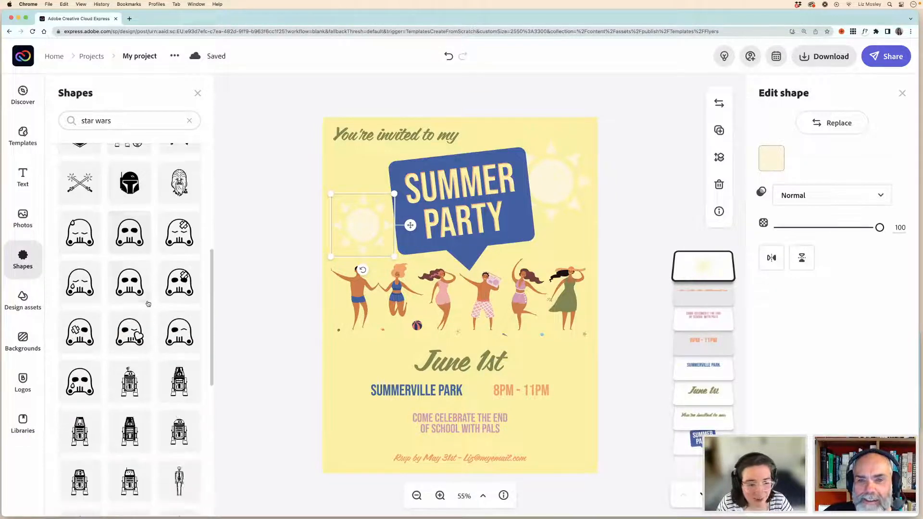
pyautogui.scroll(-5, 148, 304)
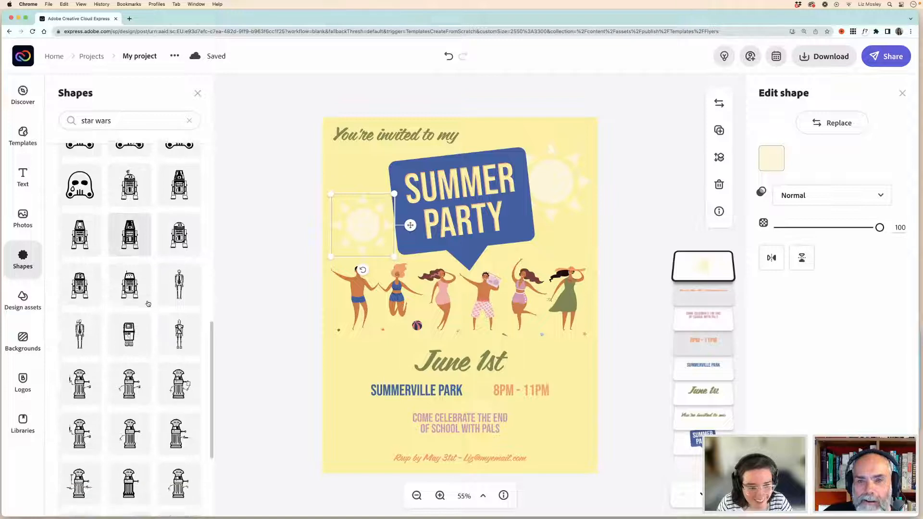
pyautogui.scroll(-3, 153, 319)
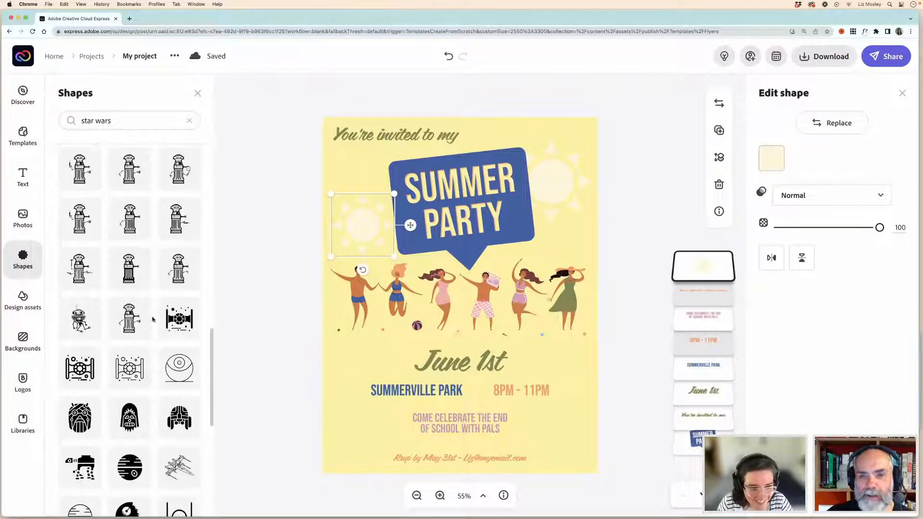
pyautogui.scroll(-1, 152, 319)
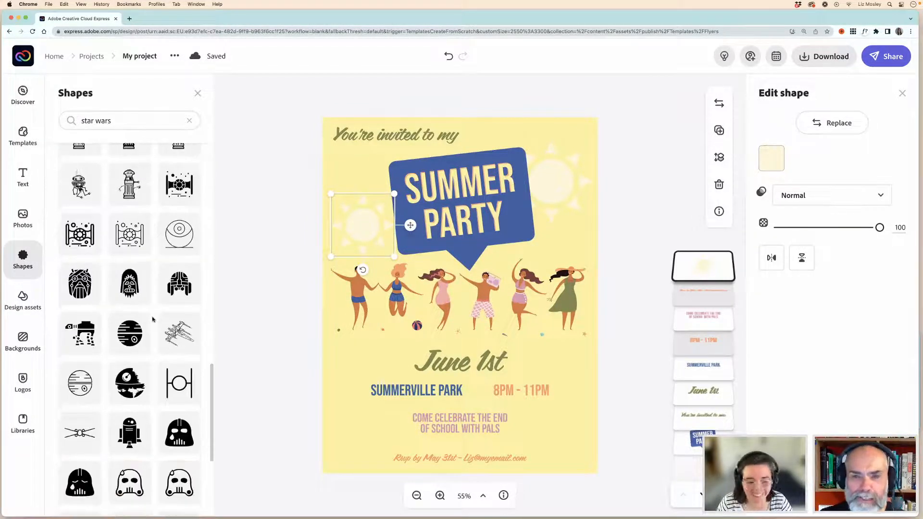
pyautogui.scroll(-5, 154, 327)
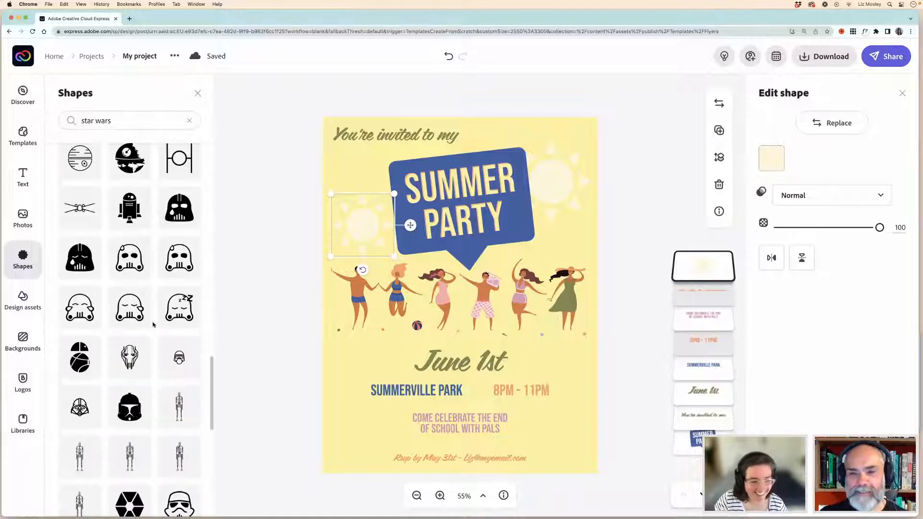
pyautogui.scroll(-6, 154, 324)
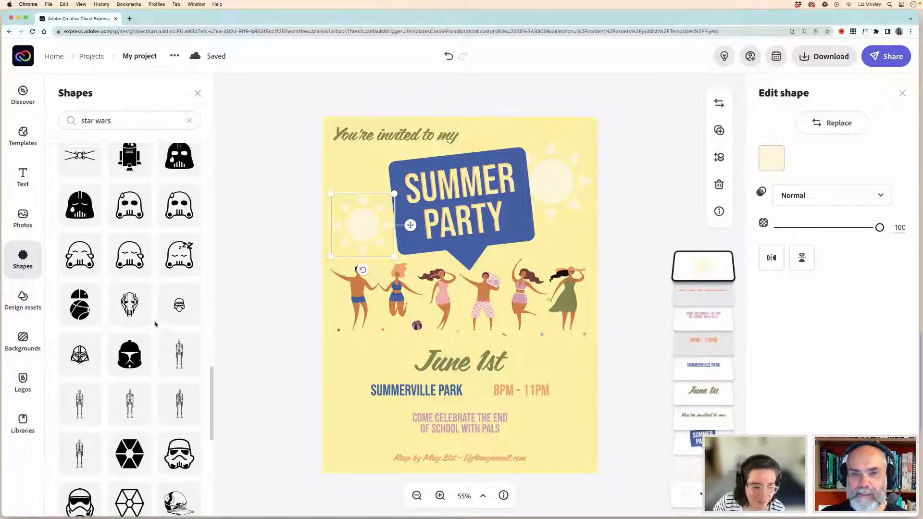
pyautogui.scroll(12, 155, 325)
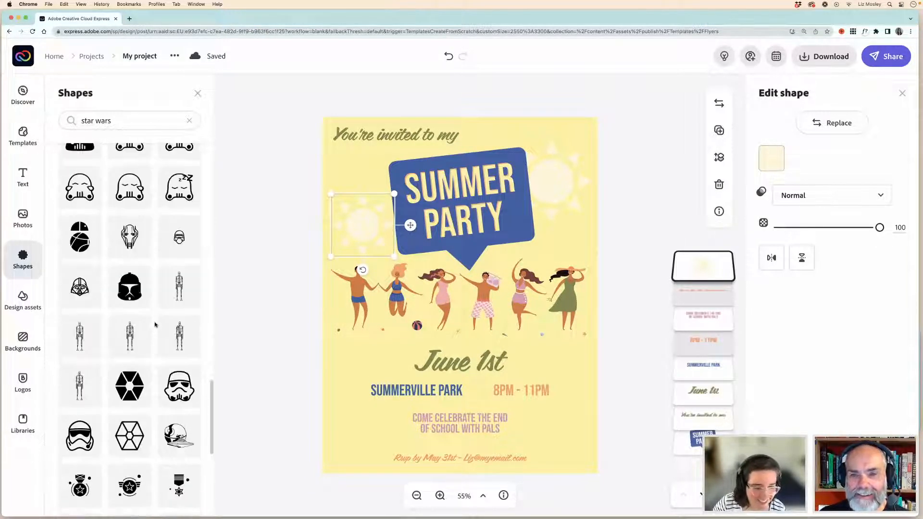
pyautogui.click(243, 312)
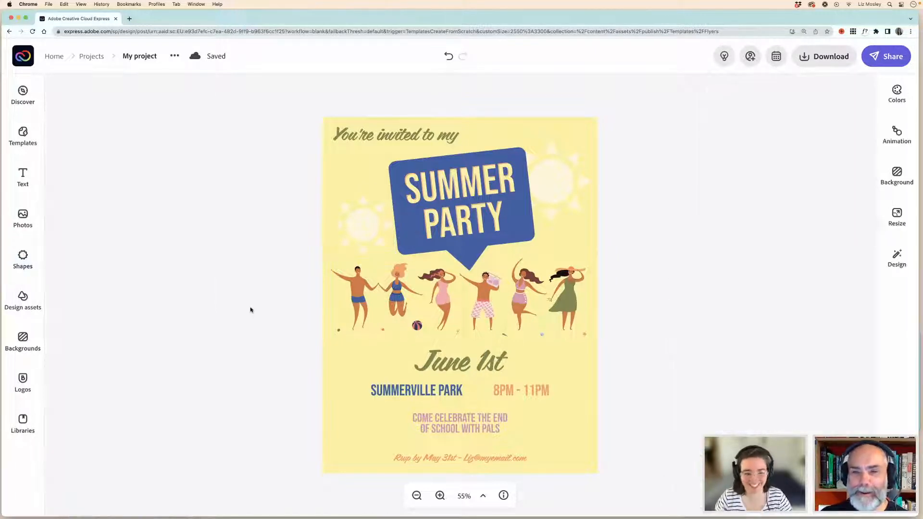
# - Nudge the smaller sun slightly left and up, away from the speech bubble's edge
pyautogui.click(372, 224)
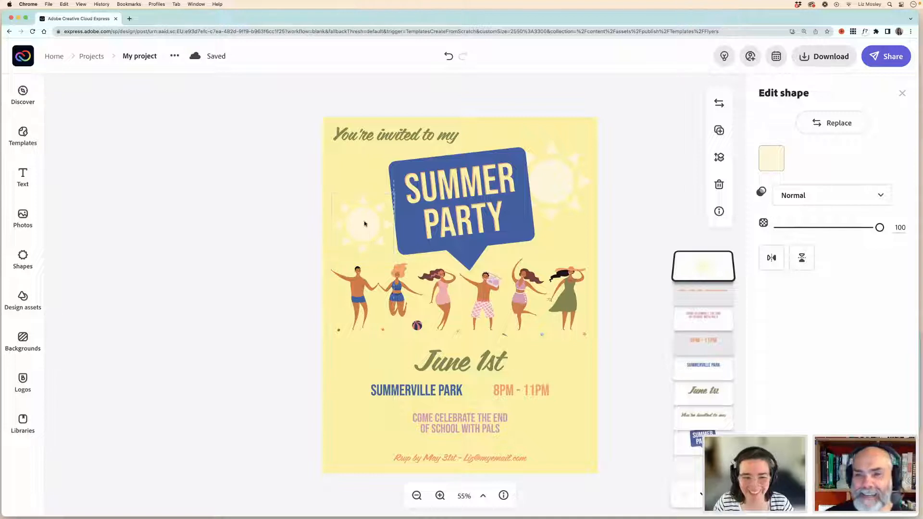
pyautogui.moveTo(365, 224); pyautogui.dragTo(365, 222)
pyautogui.press('Left')
pyautogui.press('Left')
pyautogui.press('Left')
pyautogui.press('Left')
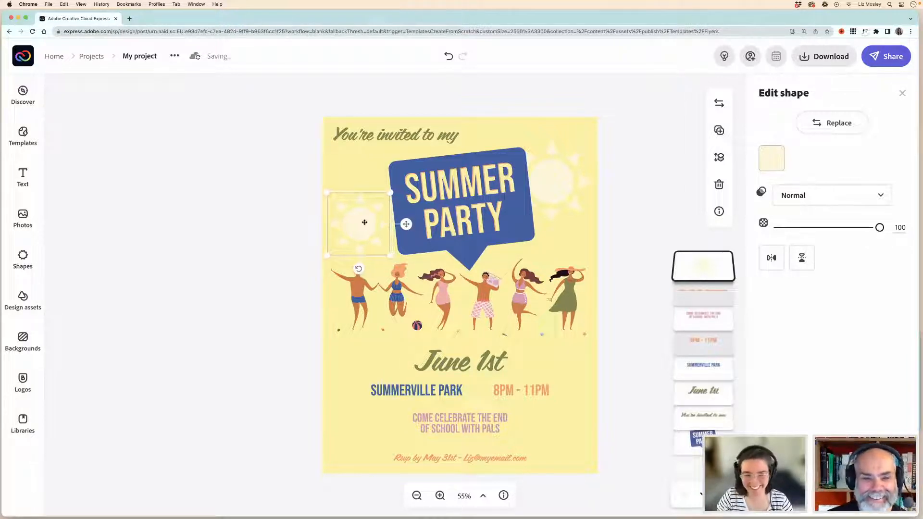
pyautogui.click(270, 266)
pyautogui.click(365, 229)
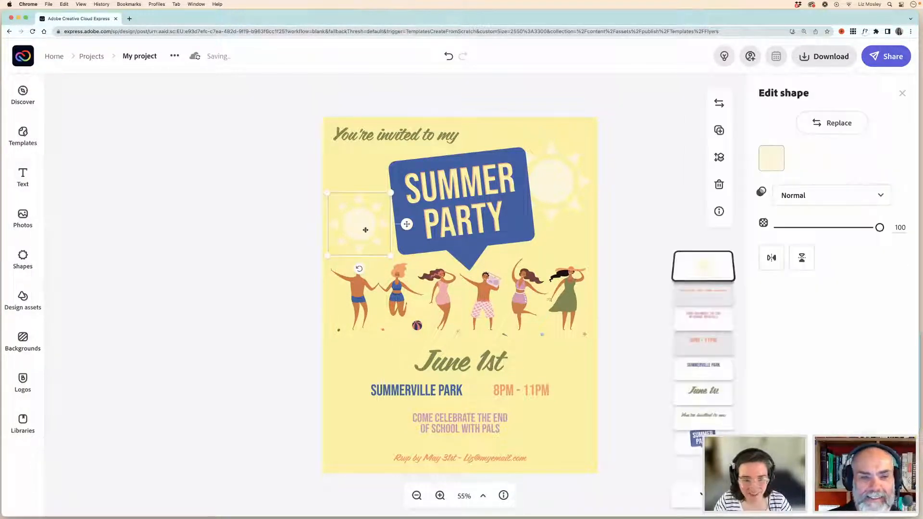
pyautogui.click(285, 303)
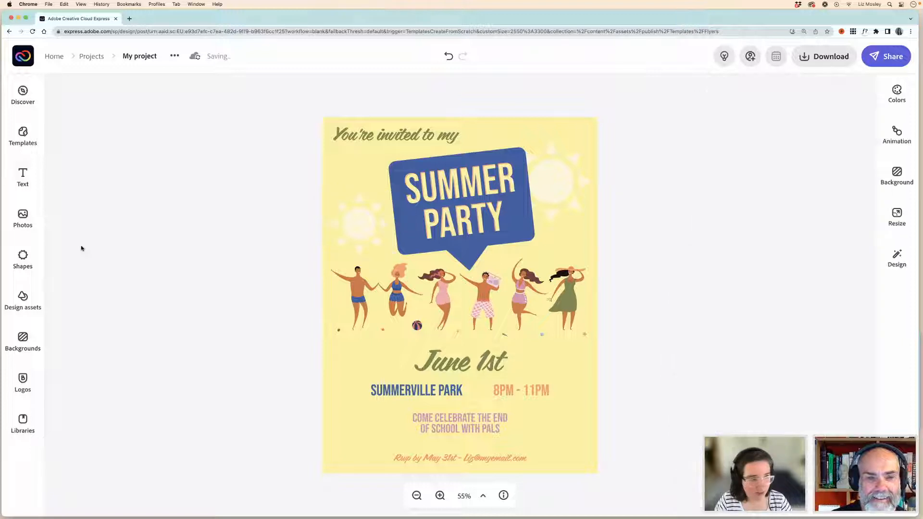
# - Search the shapes for "suns" and look through the matching icons
pyautogui.click(24, 258)
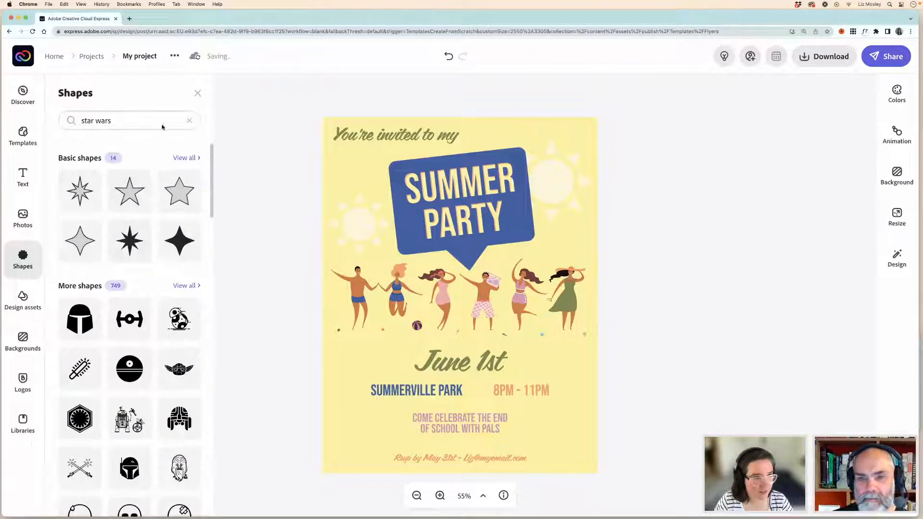
pyautogui.click(189, 121)
pyautogui.click(89, 121)
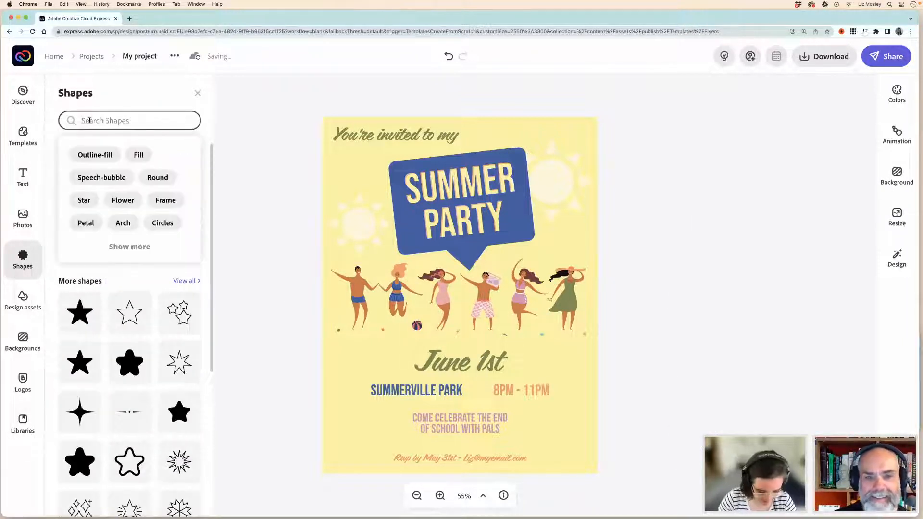
pyautogui.write('suns')
pyautogui.press('Return')
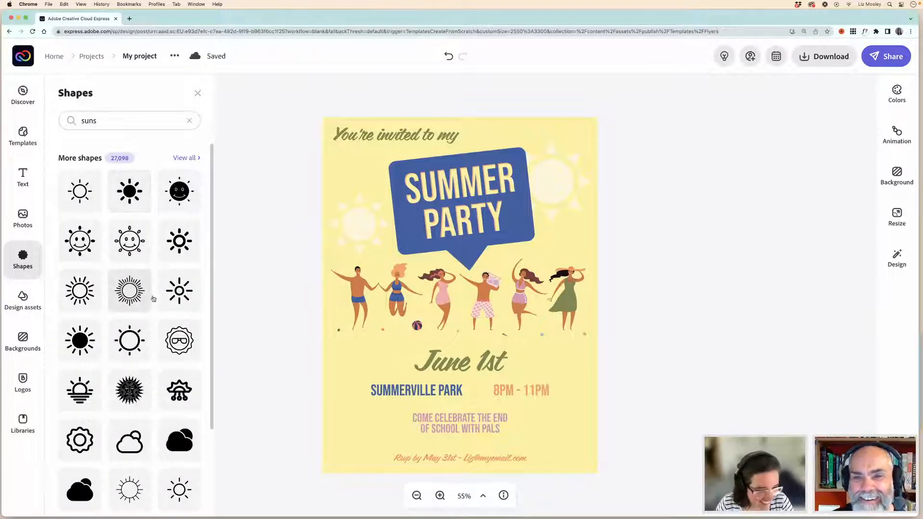
pyautogui.scroll(-4, 151, 297)
pyautogui.scroll(-6, 151, 297)
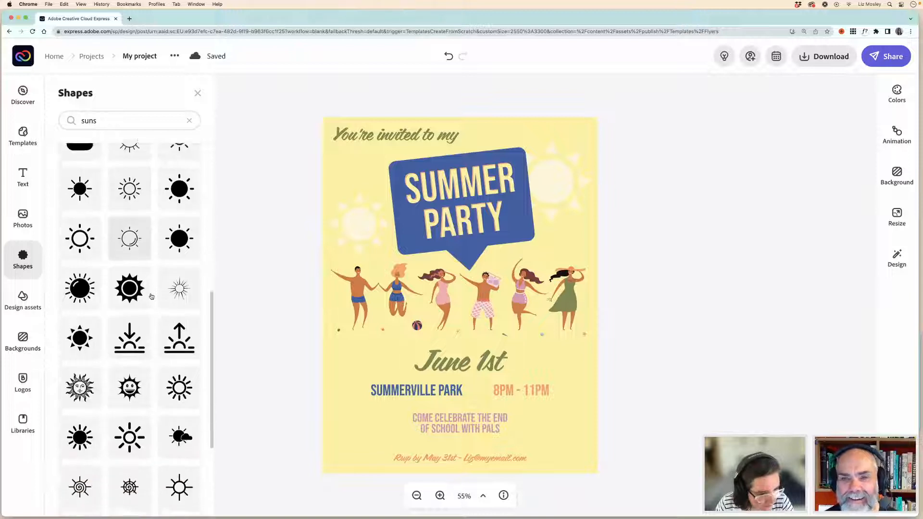
pyautogui.scroll(-4, 152, 297)
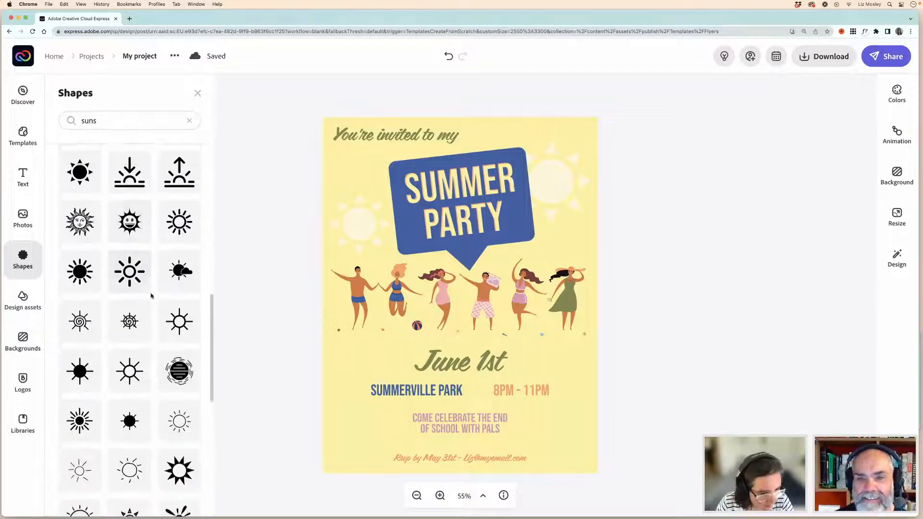
pyautogui.scroll(-1, 150, 297)
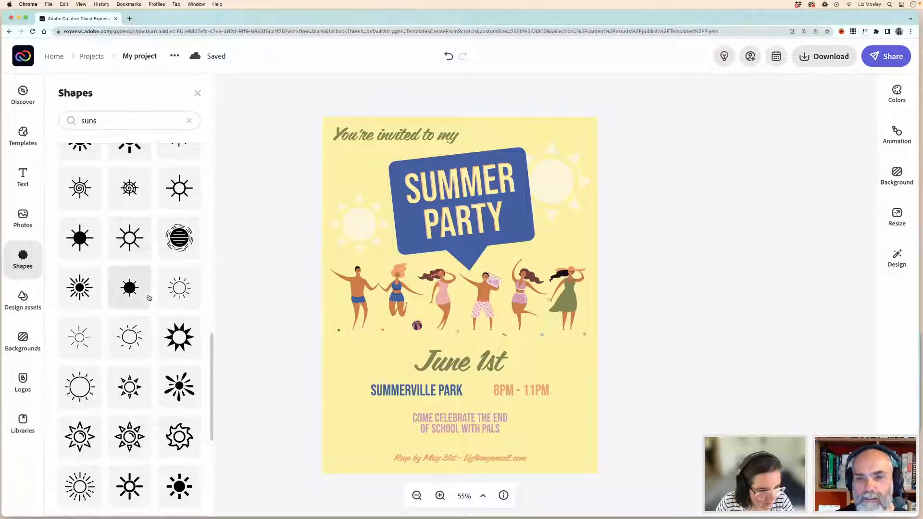
pyautogui.scroll(-1, 150, 298)
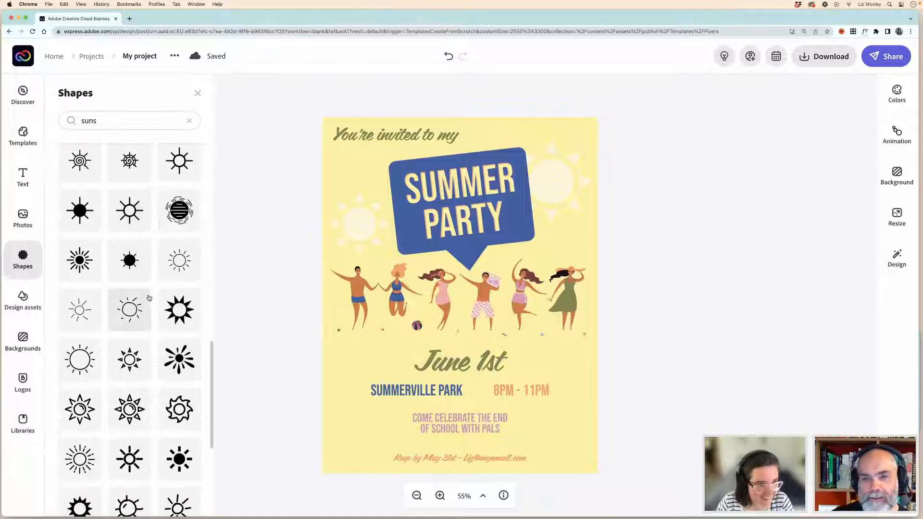
pyautogui.scroll(-2, 150, 298)
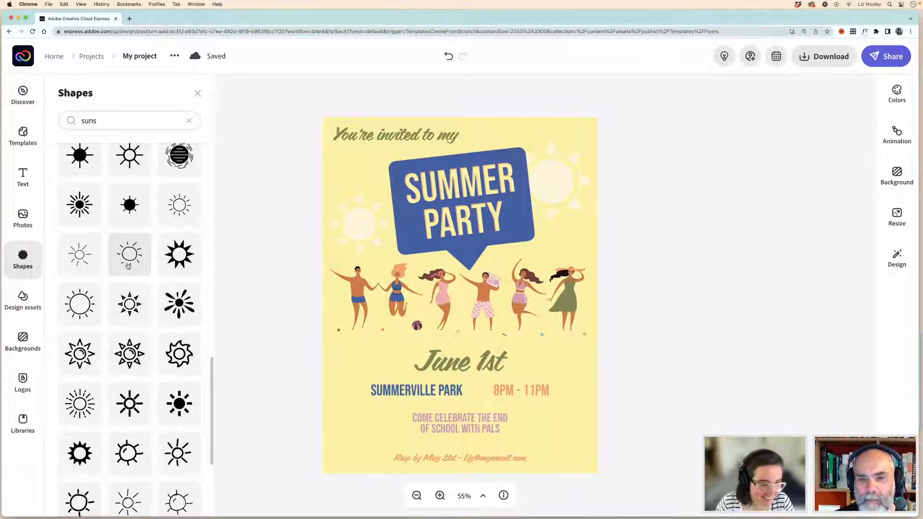
pyautogui.scroll(-3, 148, 288)
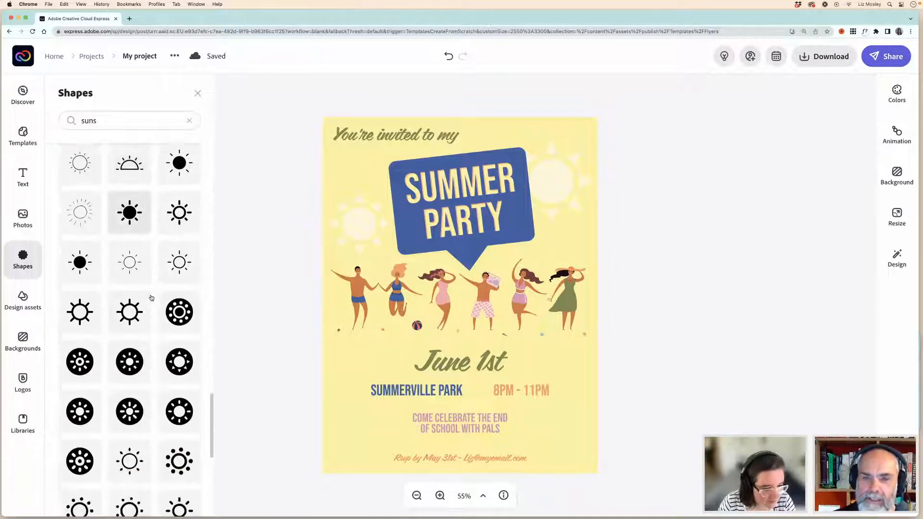
pyautogui.scroll(-1, 152, 298)
pyautogui.scroll(-3, 151, 298)
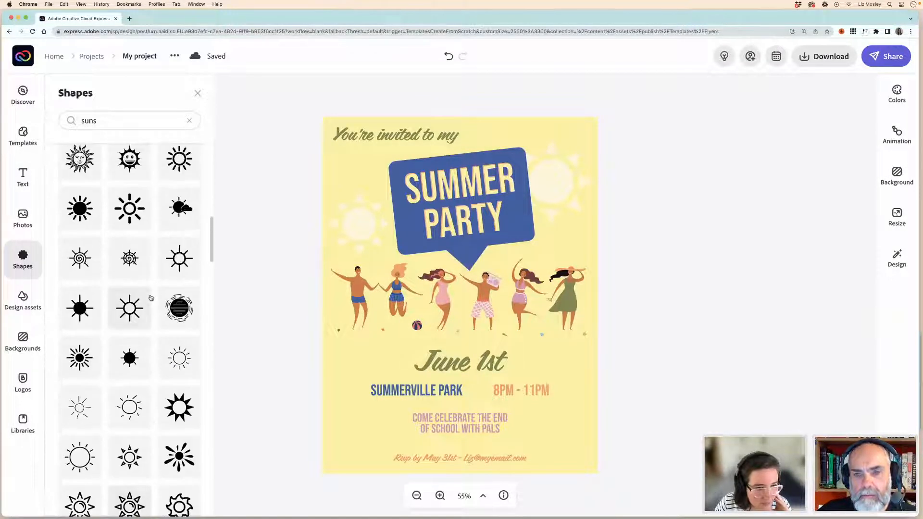
pyautogui.scroll(1, 151, 297)
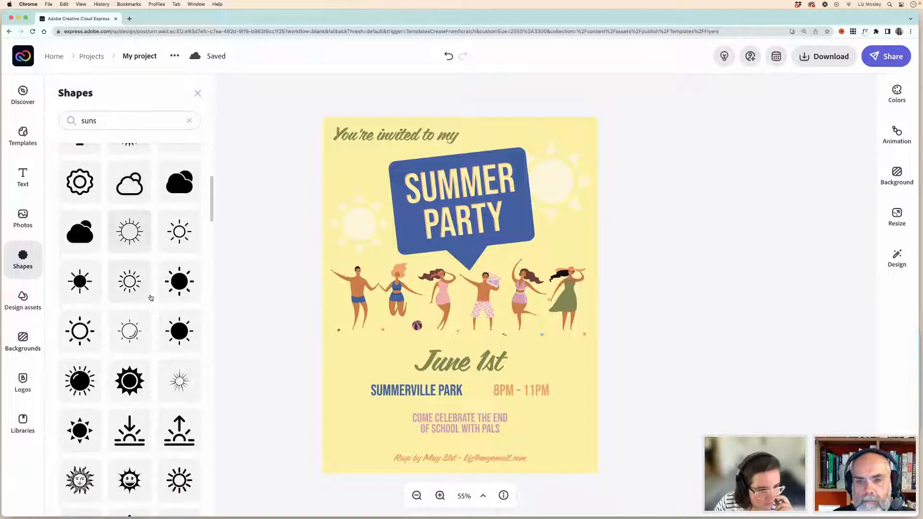
pyautogui.scroll(-3, 151, 298)
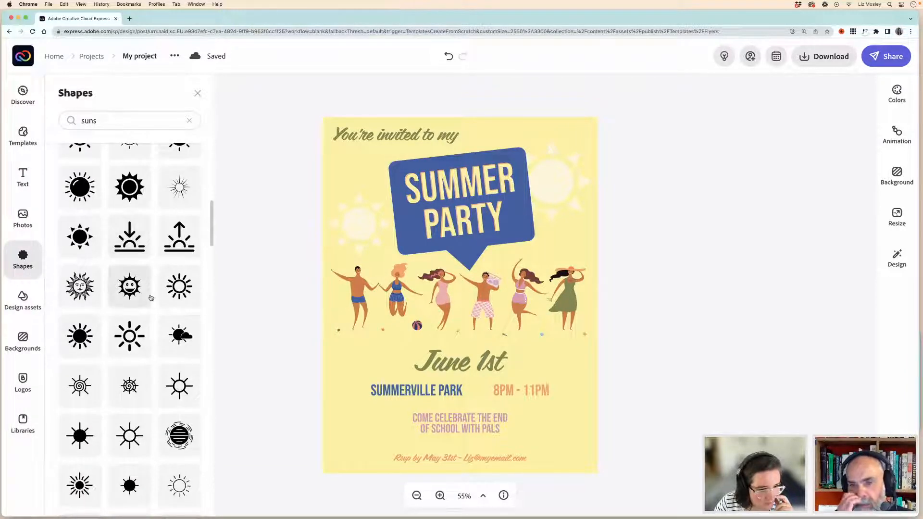
# - Search the shapes for "summer" and add the outlined drink glass with a straw and citrus slice to the flyer
pyautogui.click(189, 120)
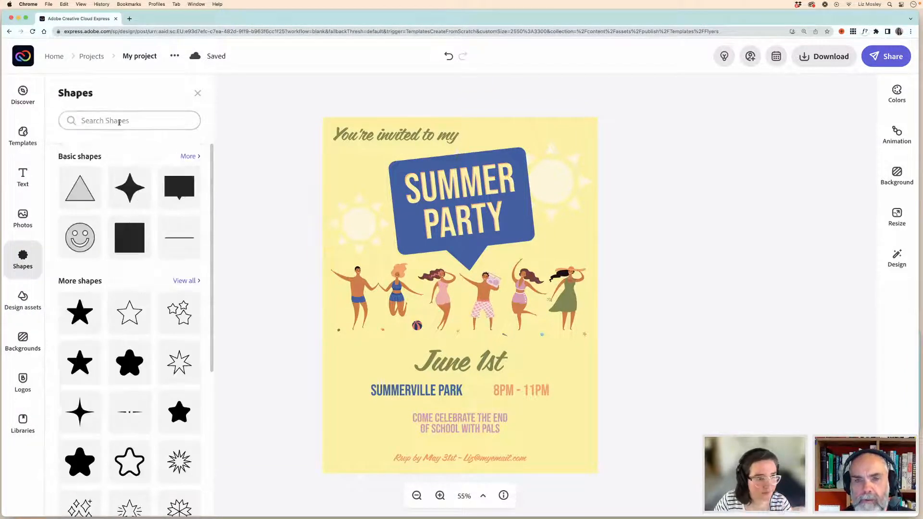
pyautogui.click(118, 122)
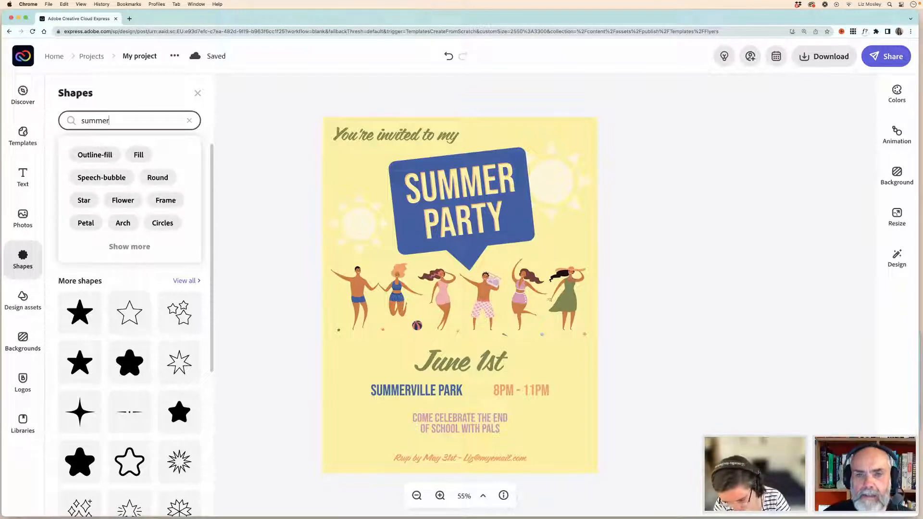
pyautogui.press('Return')
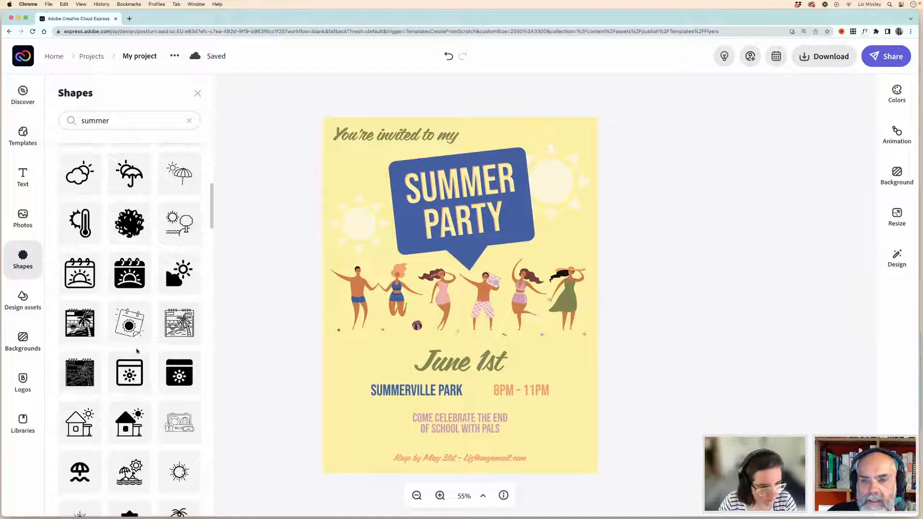
pyautogui.scroll(-5, 137, 353)
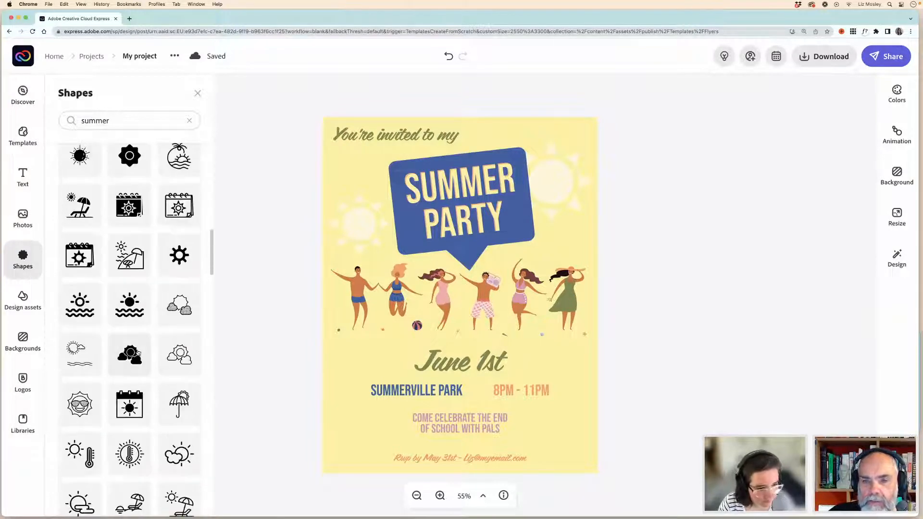
pyautogui.scroll(-10, 138, 354)
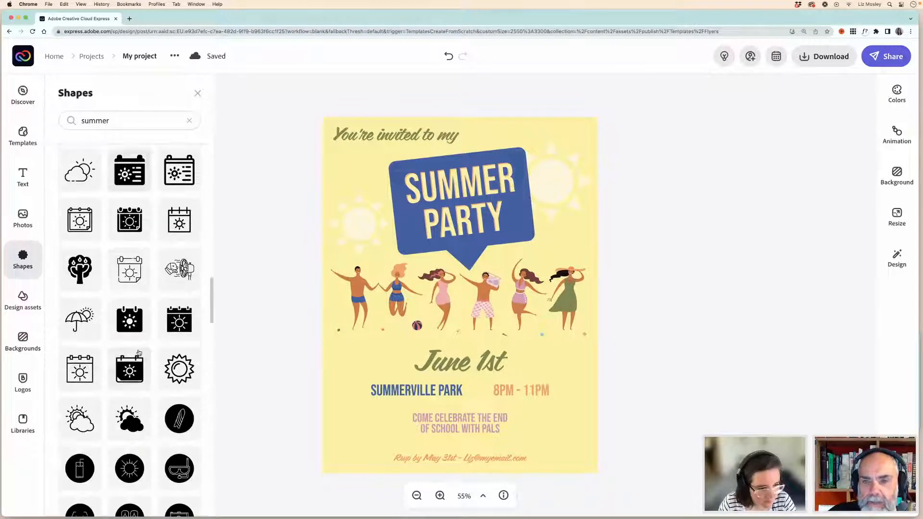
pyautogui.scroll(-3, 139, 353)
pyautogui.scroll(-10, 139, 353)
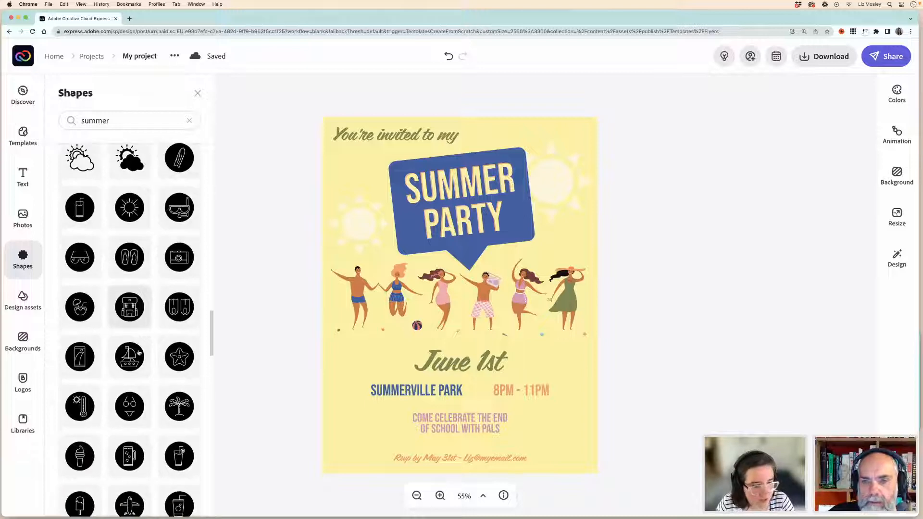
pyautogui.scroll(-8, 138, 354)
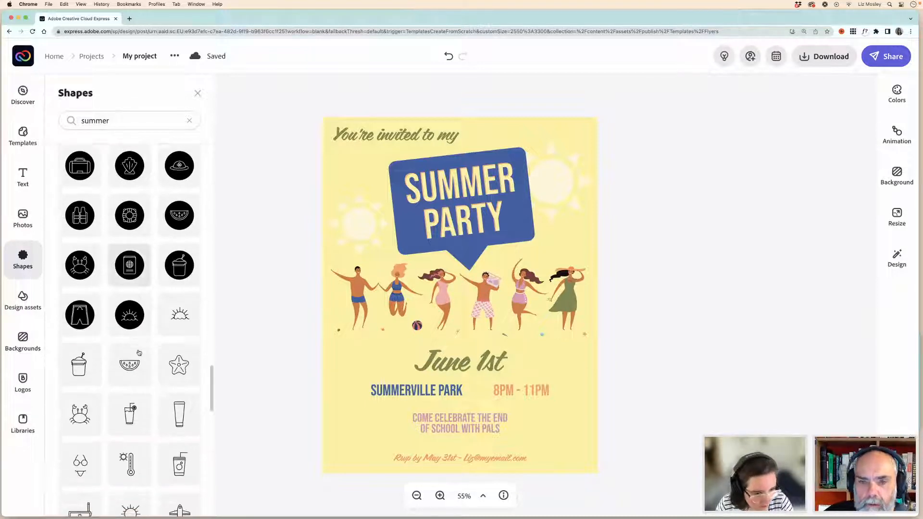
pyautogui.scroll(-3, 139, 353)
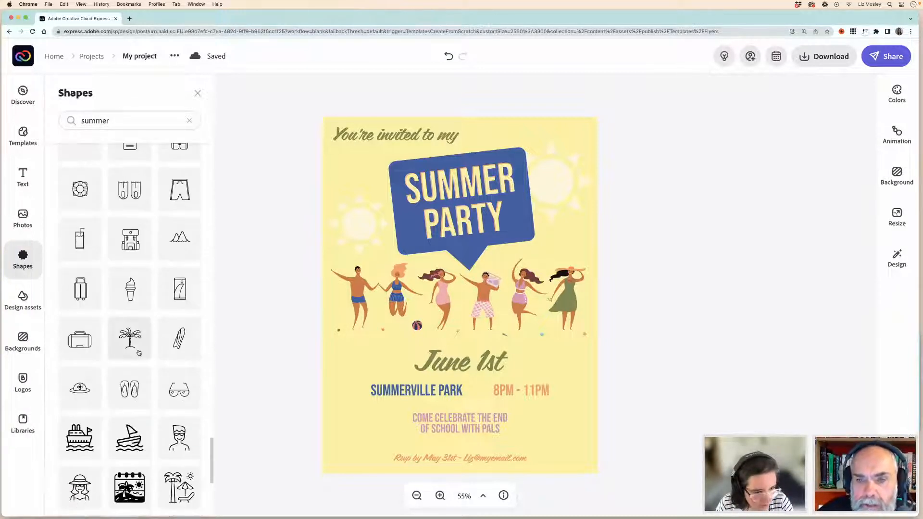
pyautogui.scroll(12, 138, 353)
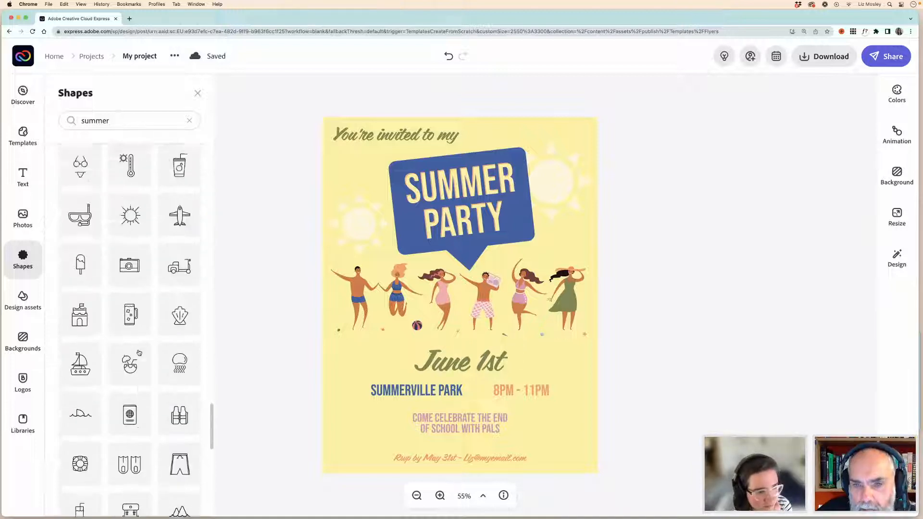
pyautogui.scroll(5, 138, 354)
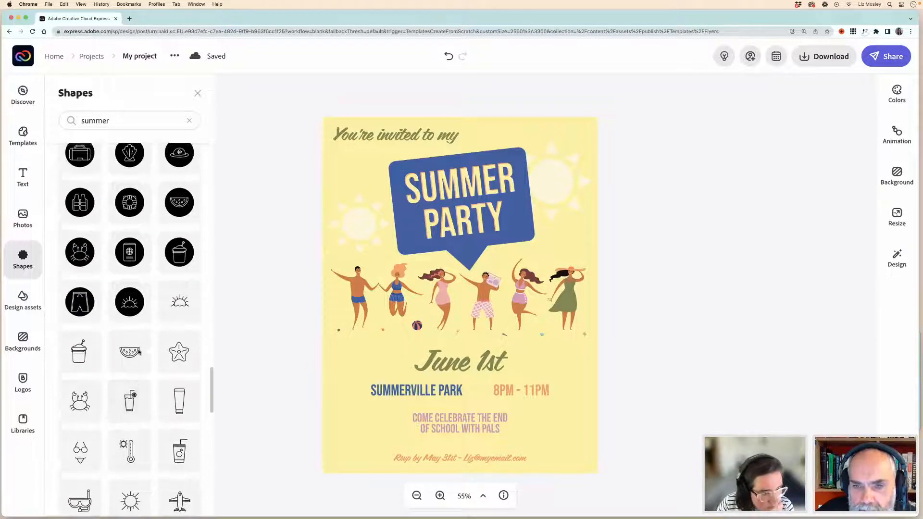
pyautogui.scroll(-1, 139, 354)
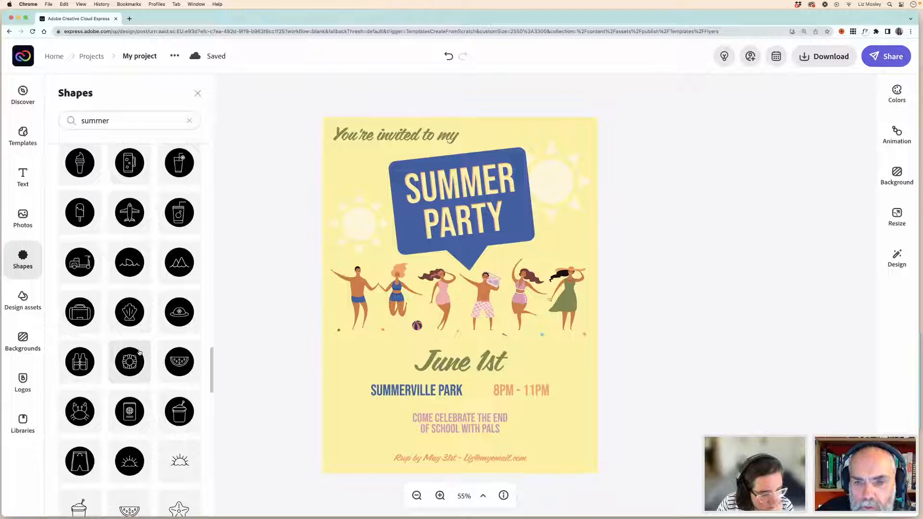
pyautogui.scroll(-4, 140, 353)
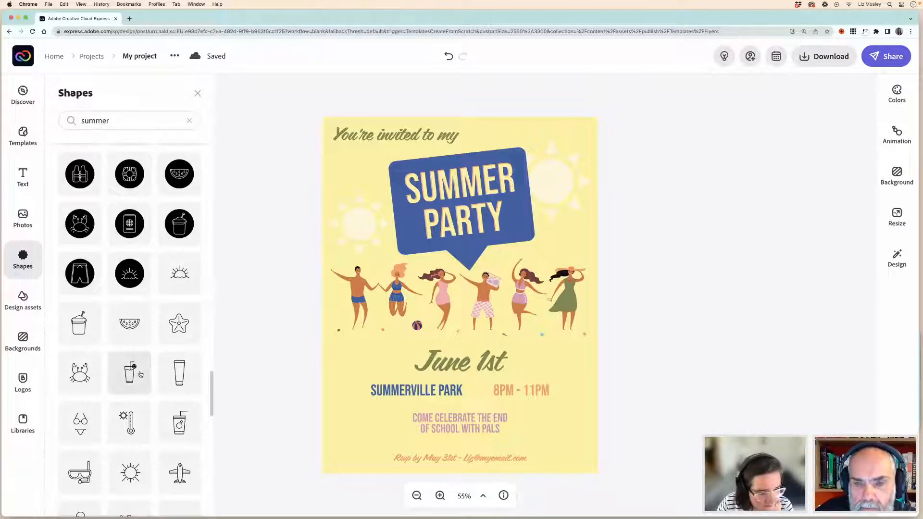
pyautogui.click(140, 374)
pyautogui.click(478, 264)
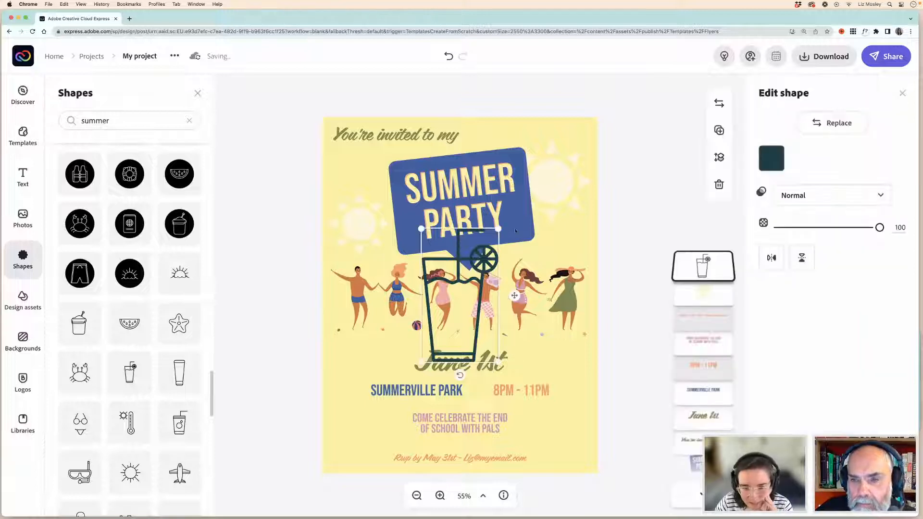
# - Shrink the drink glass, place it below the dancers to the left of "June 1st", and tilt it slightly
pyautogui.moveTo(498, 229); pyautogui.dragTo(348, 357)
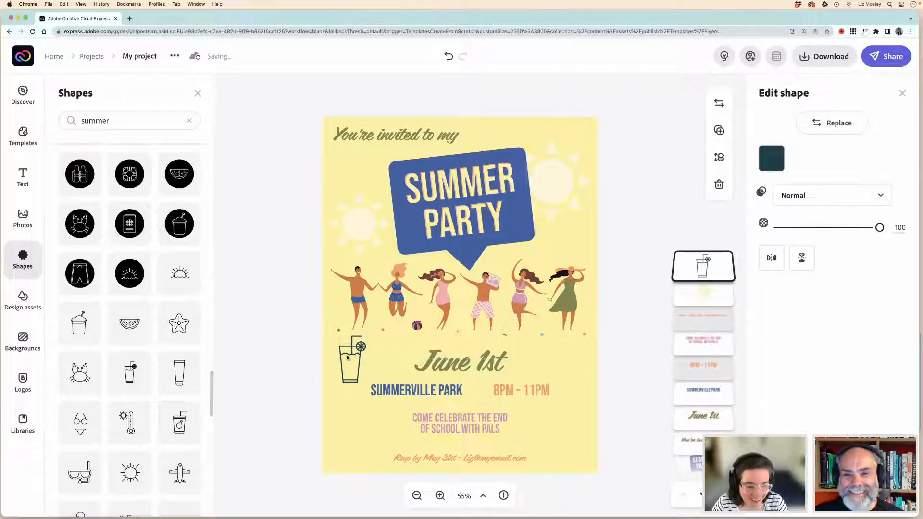
pyautogui.moveTo(347, 357); pyautogui.dragTo(343, 364)
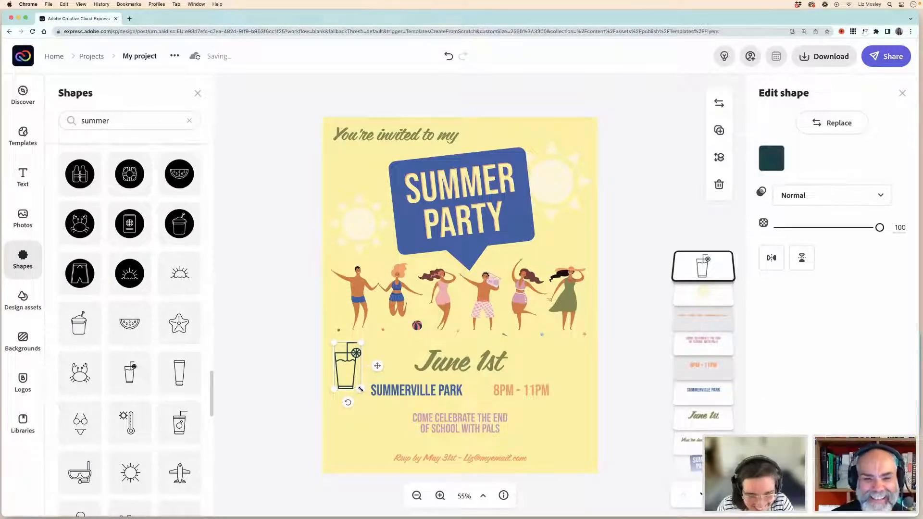
pyautogui.moveTo(361, 389)
pyautogui.mouseDown()
pyautogui.moveTo(348, 371)
pyautogui.moveTo(352, 396)
pyautogui.mouseUp()
pyautogui.moveTo(344, 353); pyautogui.dragTo(346, 358)
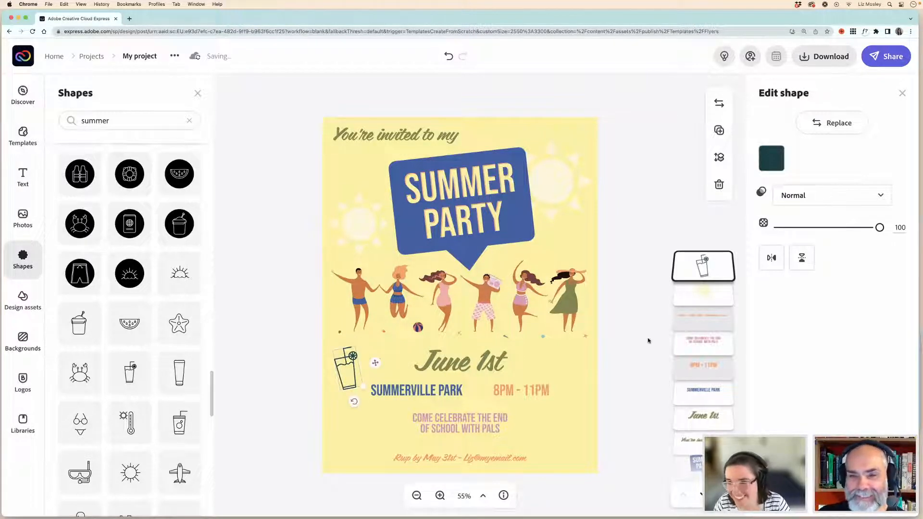
# - Recolor the drink glass pink, sampled with the eyedropper from a dancer's pink patterned swimsuit
pyautogui.click(771, 158)
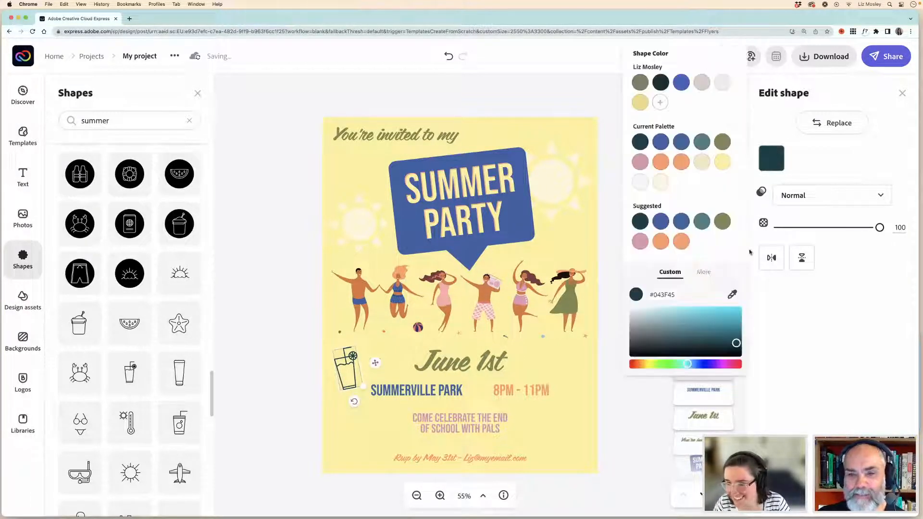
pyautogui.click(734, 295)
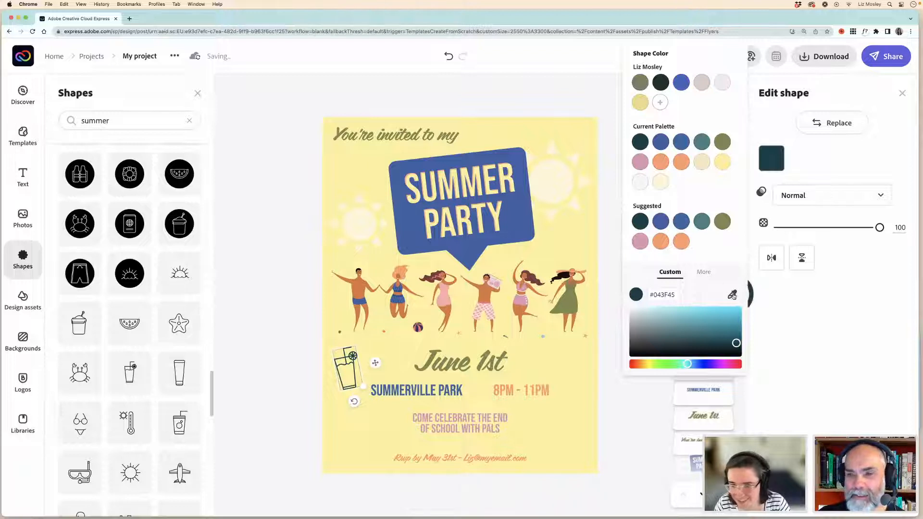
pyautogui.click(522, 299)
pyautogui.click(273, 240)
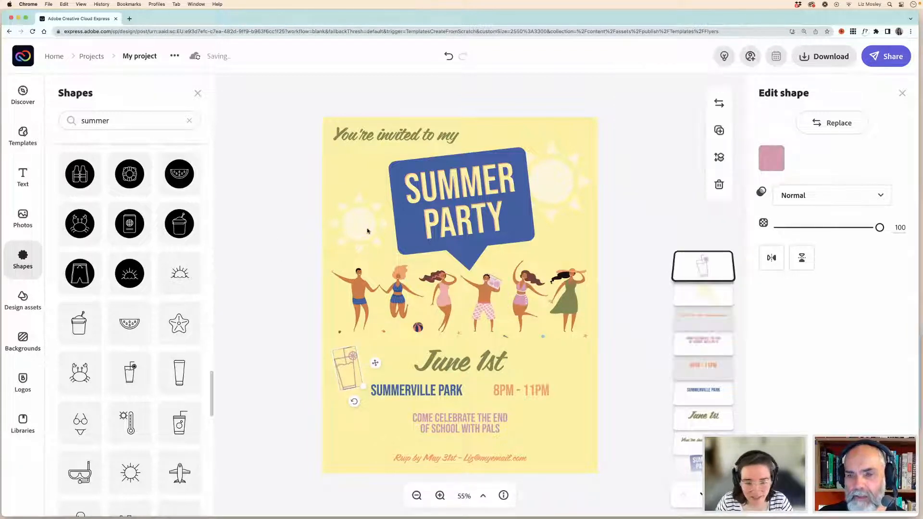
# - Place a small copy of the smaller sun between "Summerville Park" and "8PM - 11PM" and color it pink E398AF
pyautogui.click(368, 232)
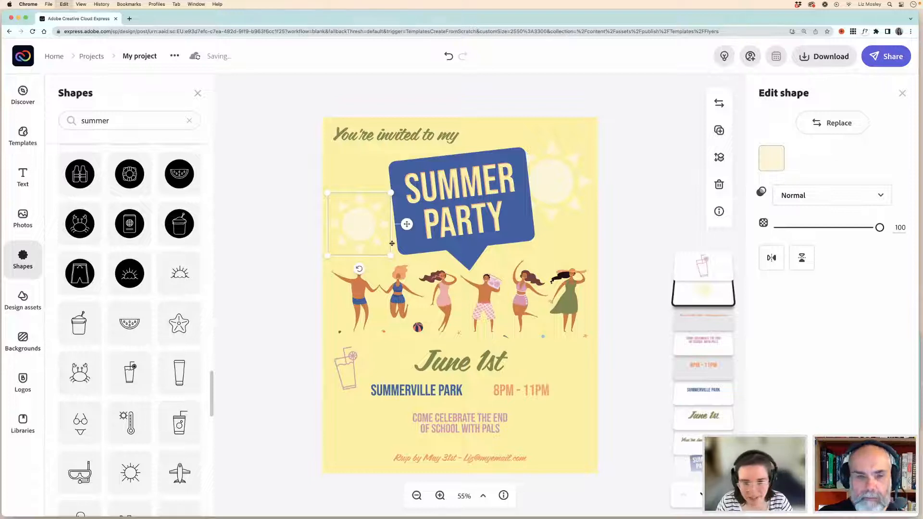
pyautogui.moveTo(367, 231); pyautogui.dragTo(478, 390)
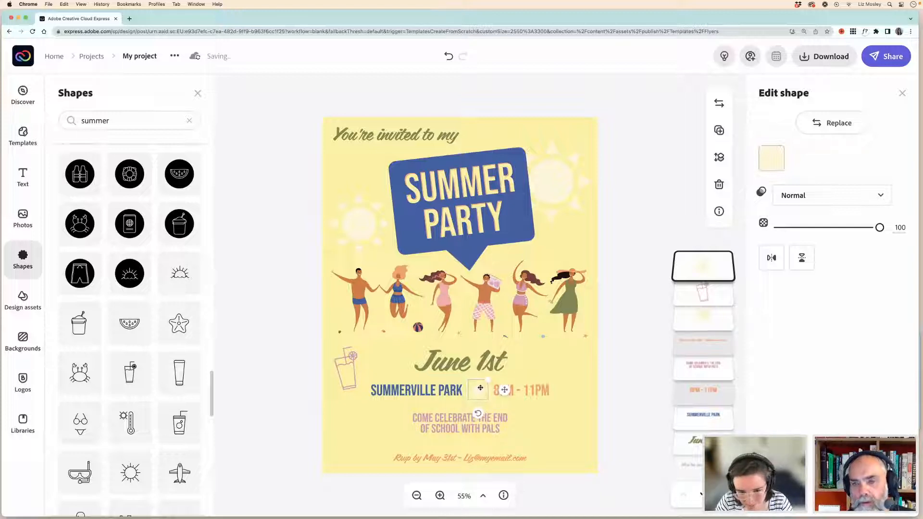
pyautogui.click(772, 159)
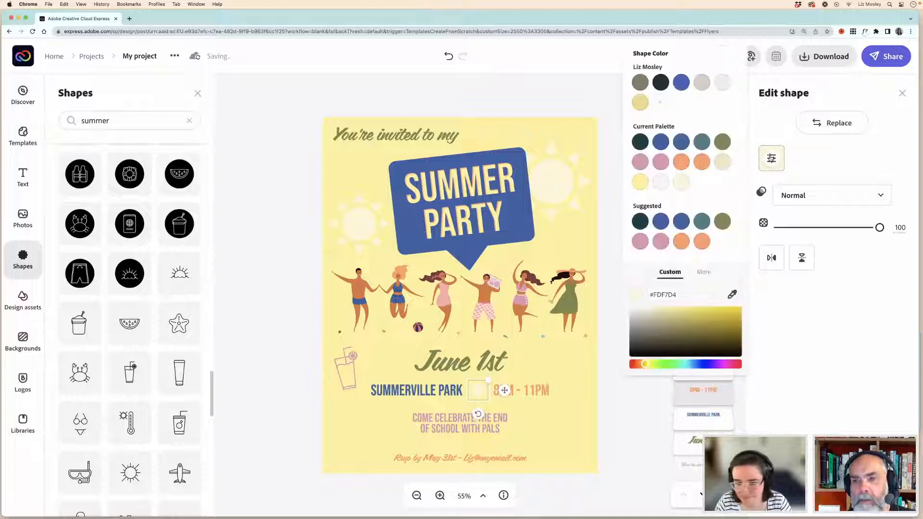
pyautogui.click(660, 241)
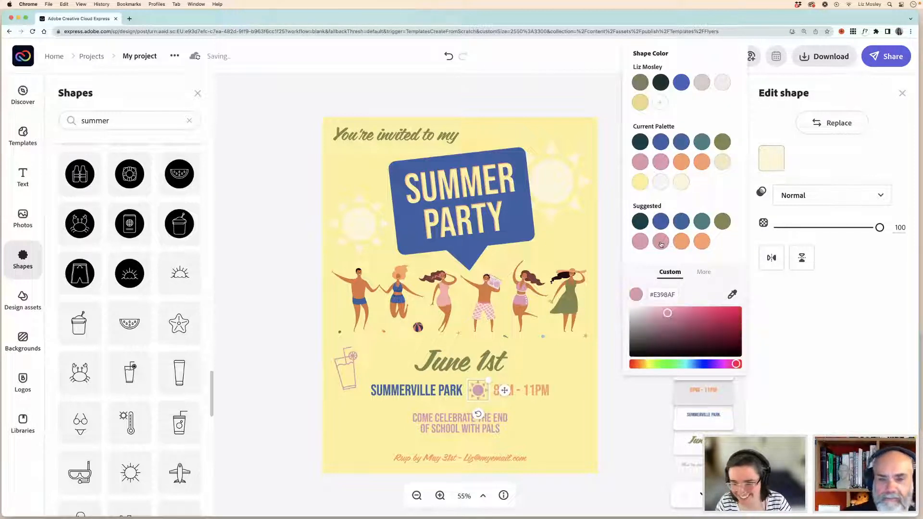
# - Recolor the "Come celebrate the end of school with Pals" text olive green 7F884B, sampled with the eyedropper from the "June 1st" text
pyautogui.click(625, 422)
pyautogui.click(622, 423)
pyautogui.click(487, 428)
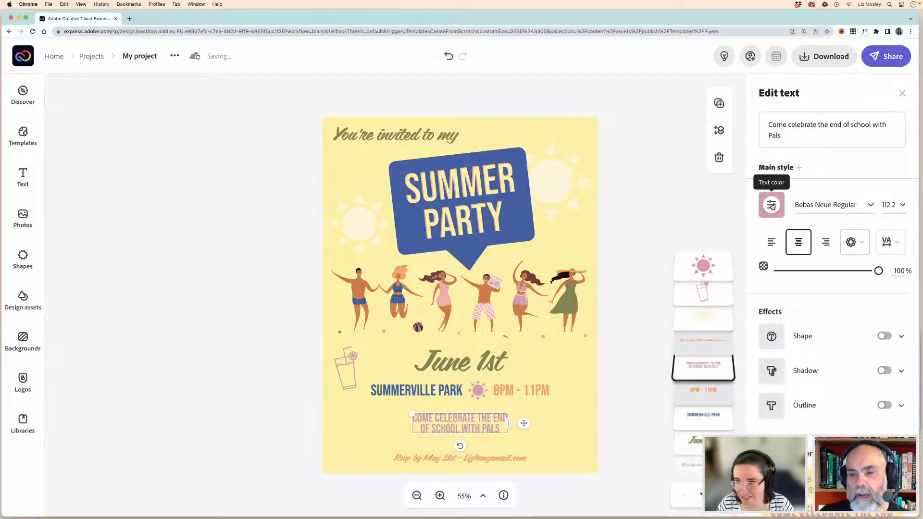
pyautogui.click(772, 206)
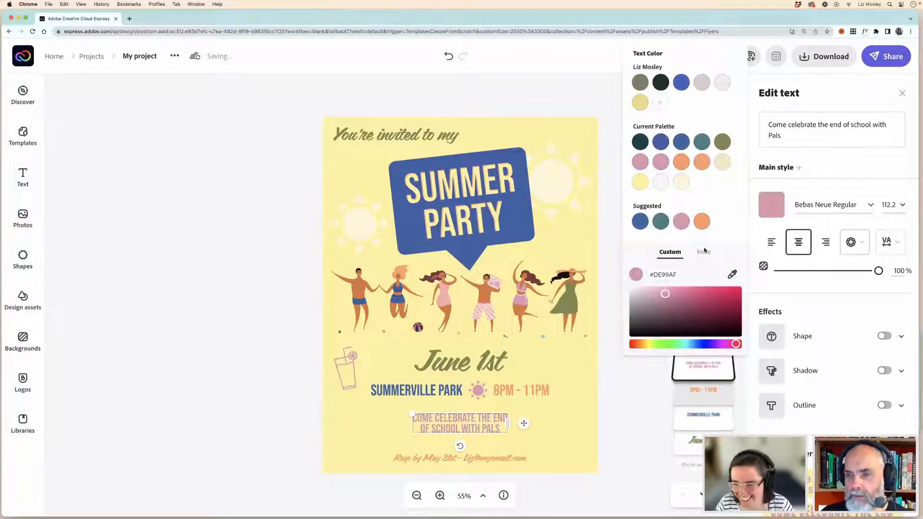
pyautogui.click(732, 275)
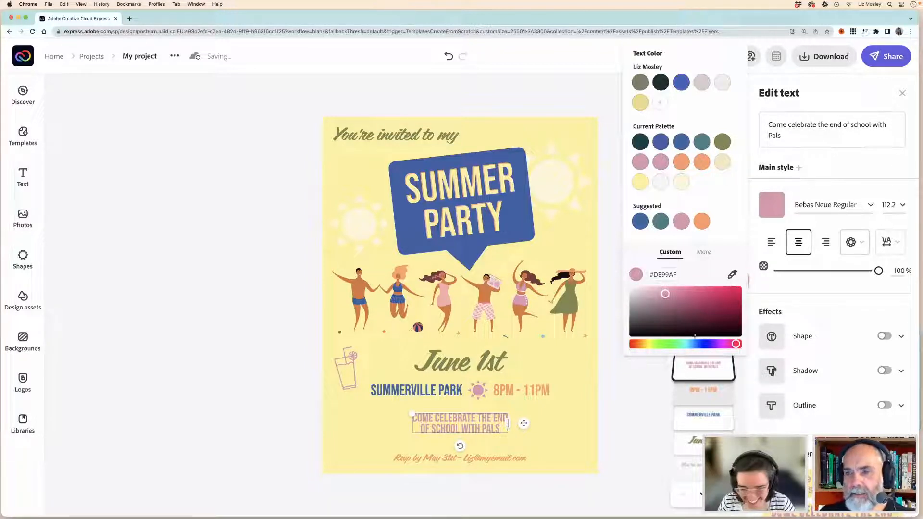
pyautogui.click(484, 361)
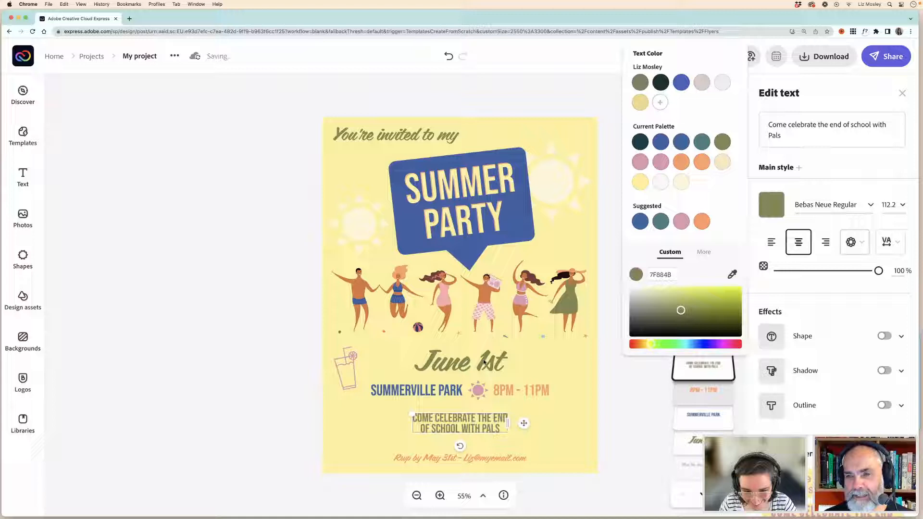
pyautogui.click(288, 249)
pyautogui.click(286, 248)
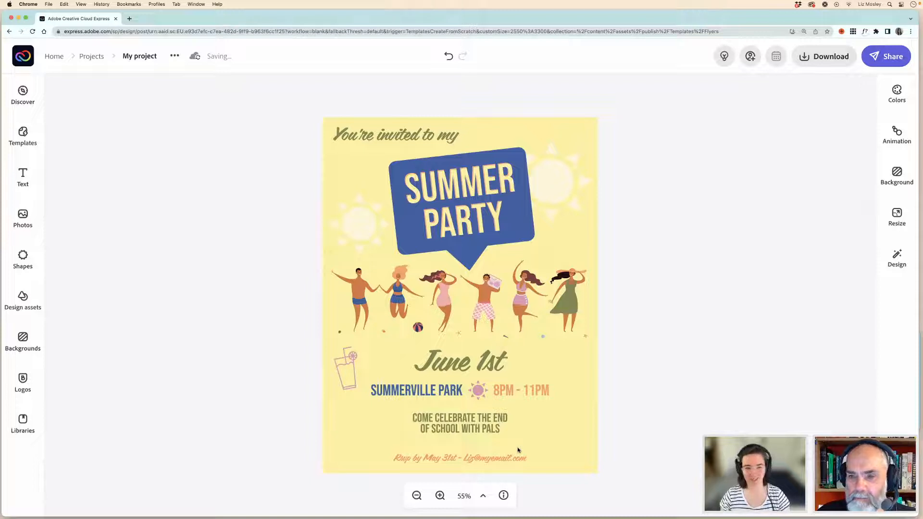
pyautogui.click(429, 137)
pyautogui.click(280, 268)
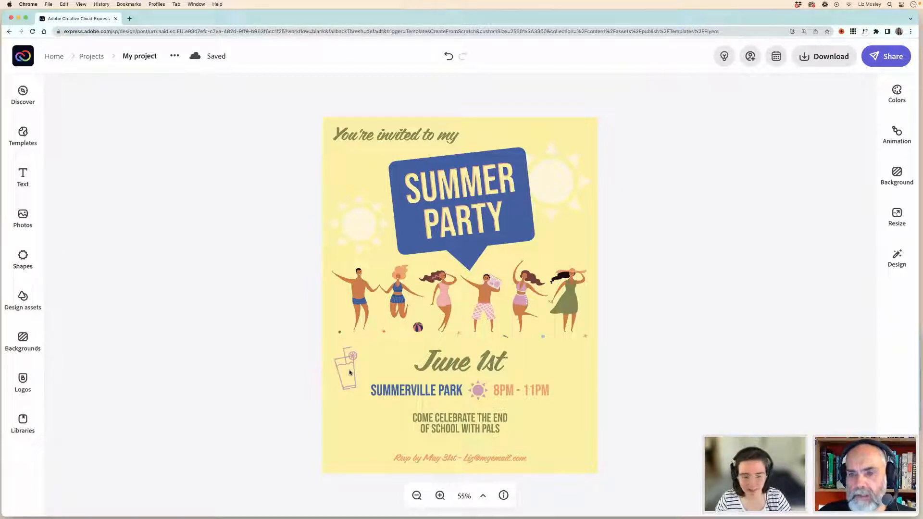
pyautogui.click(350, 372)
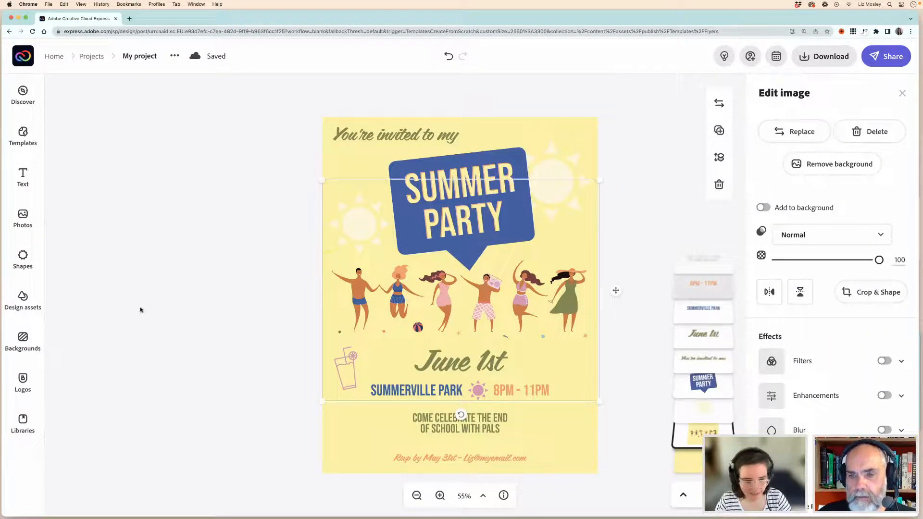
pyautogui.click(186, 317)
# - Find the outlined soft-serve ice cream cone among the "summer" shapes and add it to the flyer
pyautogui.click(32, 259)
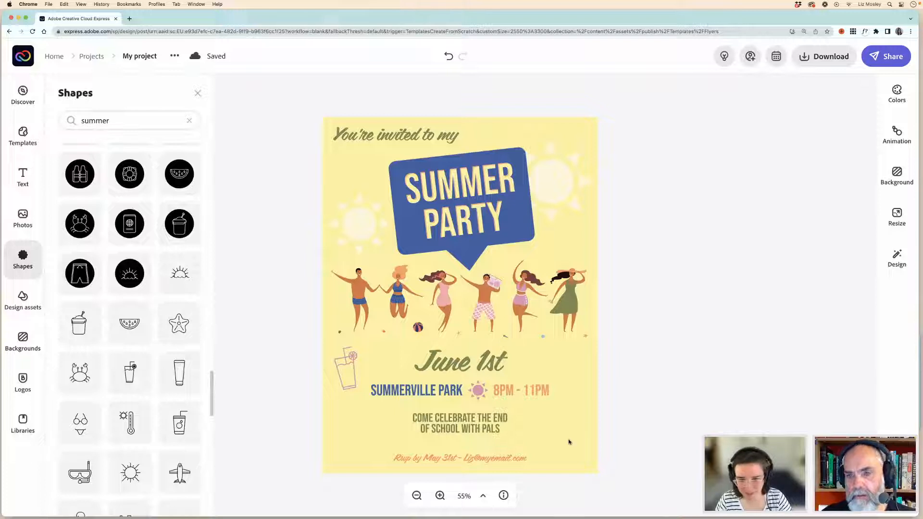
pyautogui.scroll(-2, 147, 313)
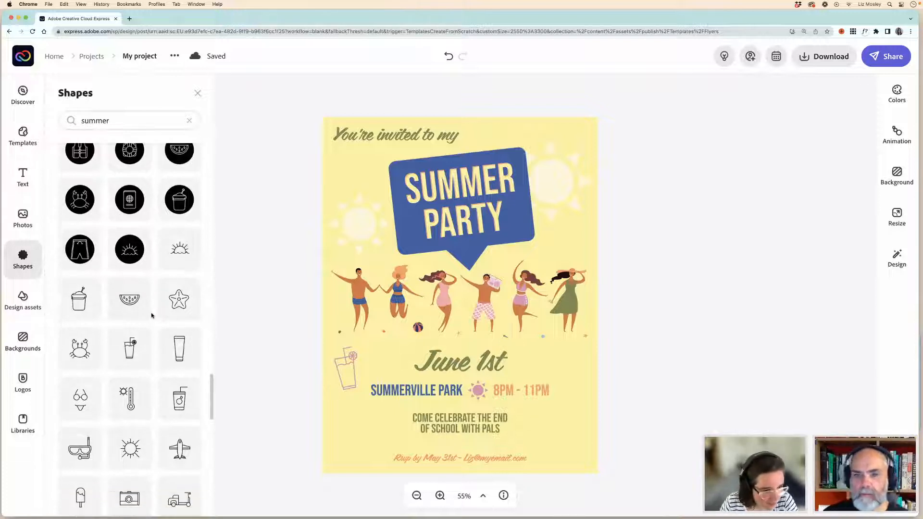
pyautogui.scroll(-1, 147, 315)
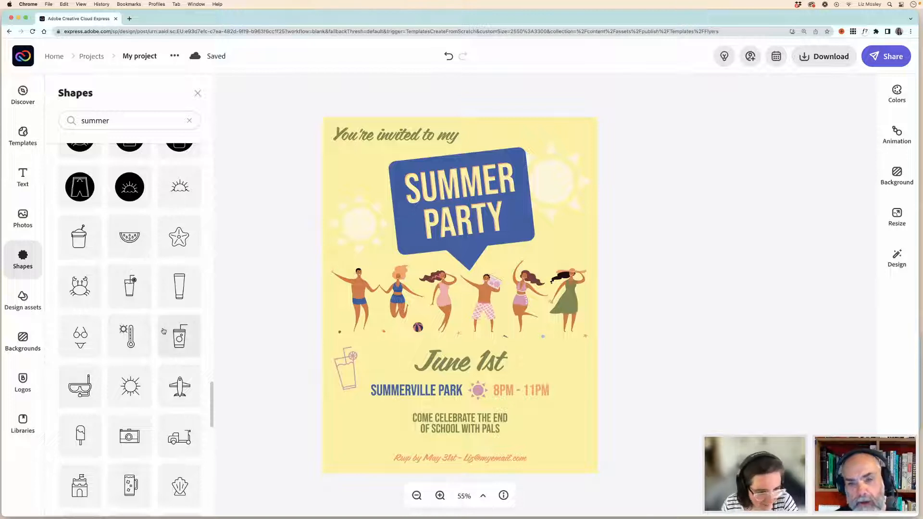
pyautogui.scroll(-2, 159, 334)
pyautogui.scroll(-2, 159, 334)
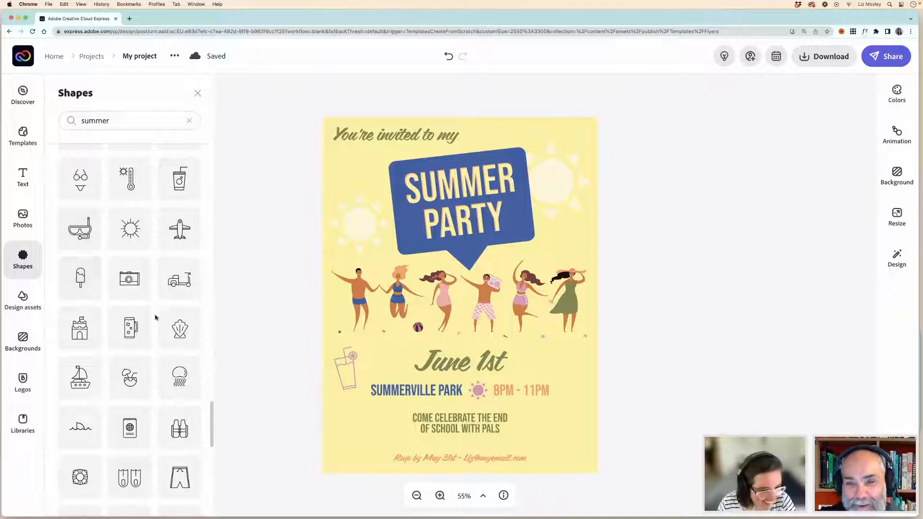
pyautogui.scroll(-3, 155, 316)
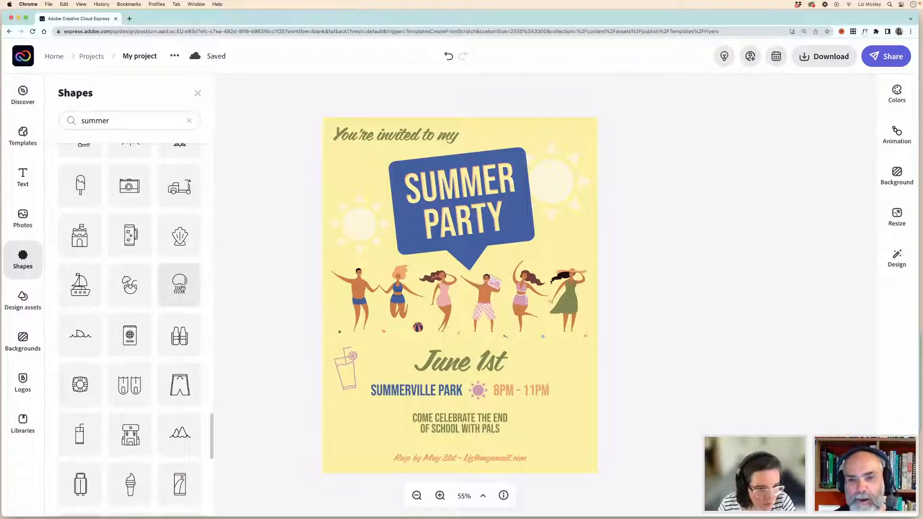
pyautogui.scroll(-5, 180, 294)
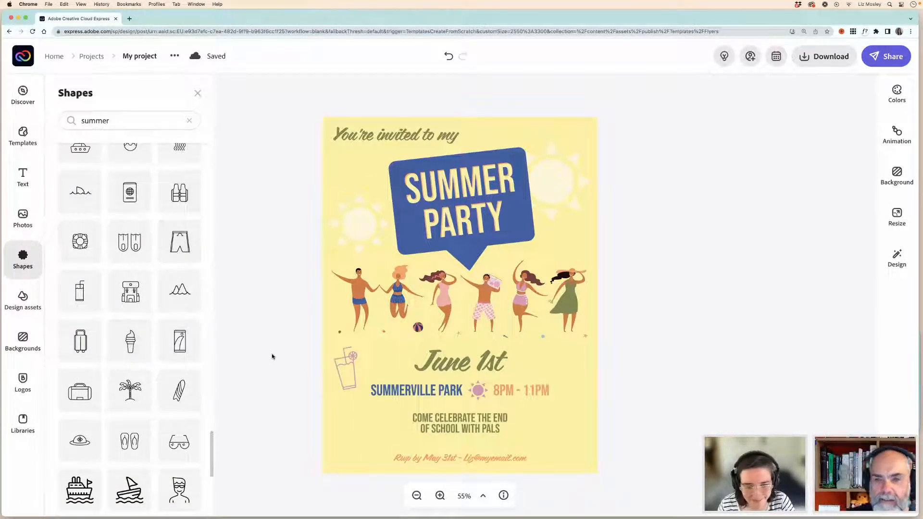
pyautogui.click(452, 174)
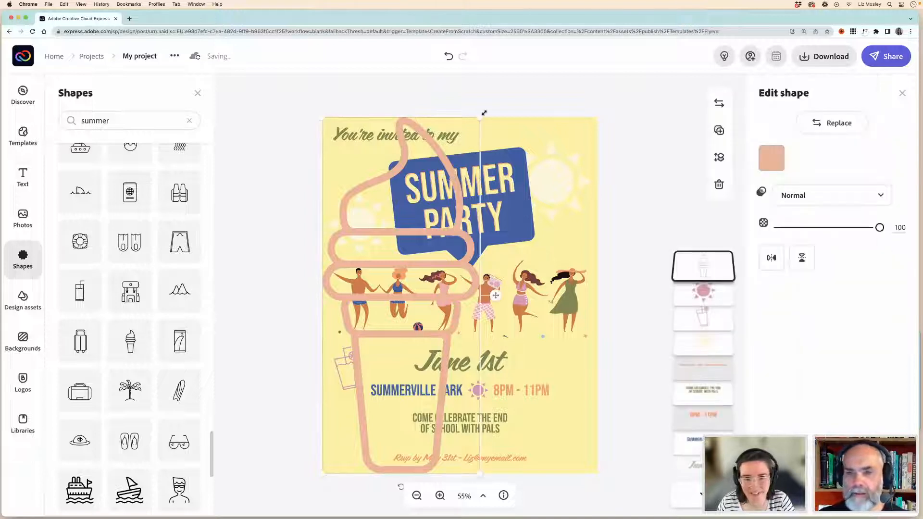
# - Shrink the ice cream cone, place it in the flyer's lower right area beside the celebration text, and tilt it slightly clockwise
pyautogui.moveTo(480, 115); pyautogui.dragTo(337, 409)
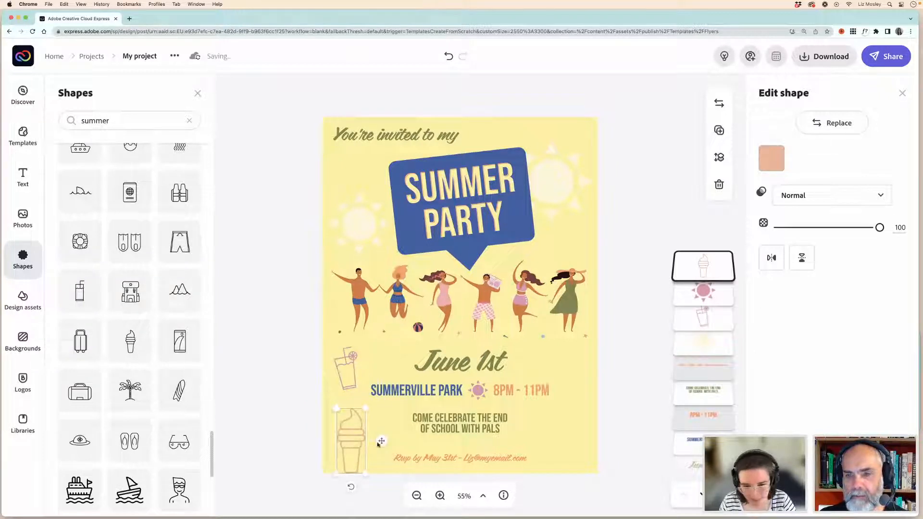
pyautogui.moveTo(357, 448); pyautogui.dragTo(579, 424)
pyautogui.moveTo(571, 464); pyautogui.dragTo(573, 424)
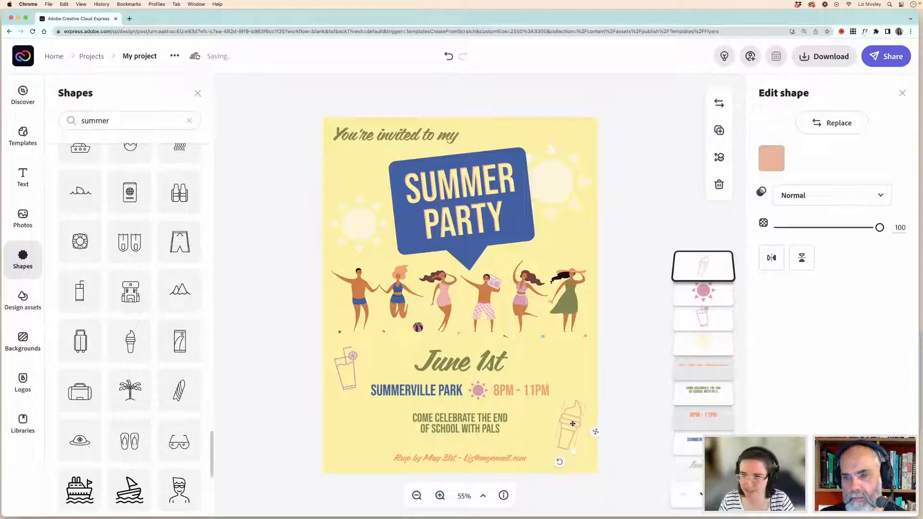
# - Recolor the ice cream cone orange-brown, sampled with the eyedropper from the skin of the dancer holding the boombox
pyautogui.click(771, 159)
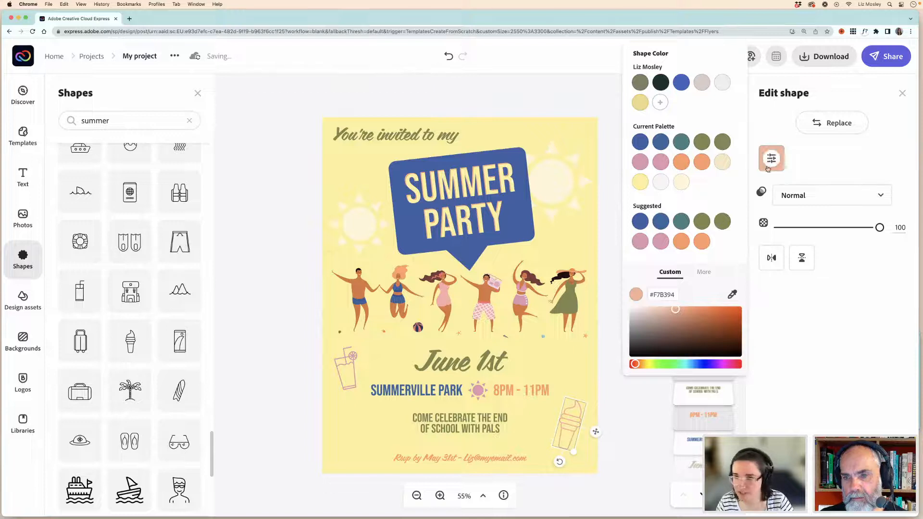
pyautogui.click(732, 294)
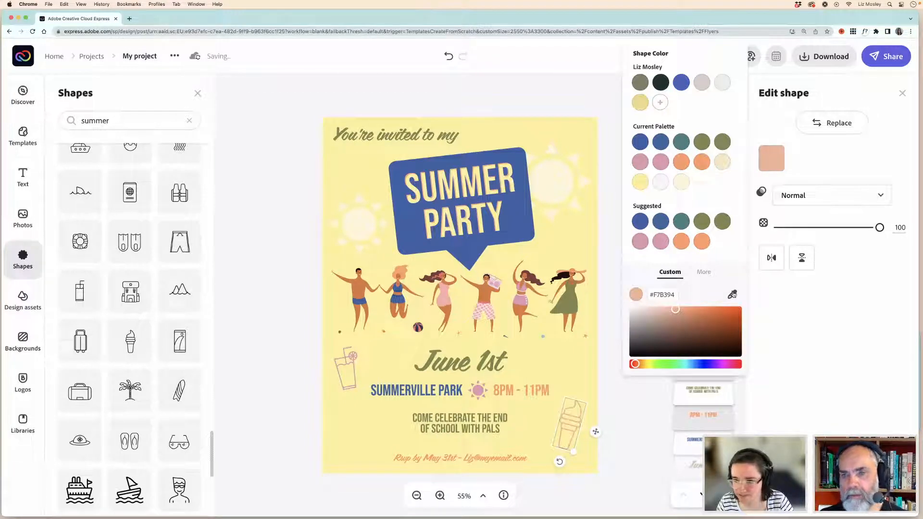
pyautogui.click(483, 294)
pyautogui.click(289, 327)
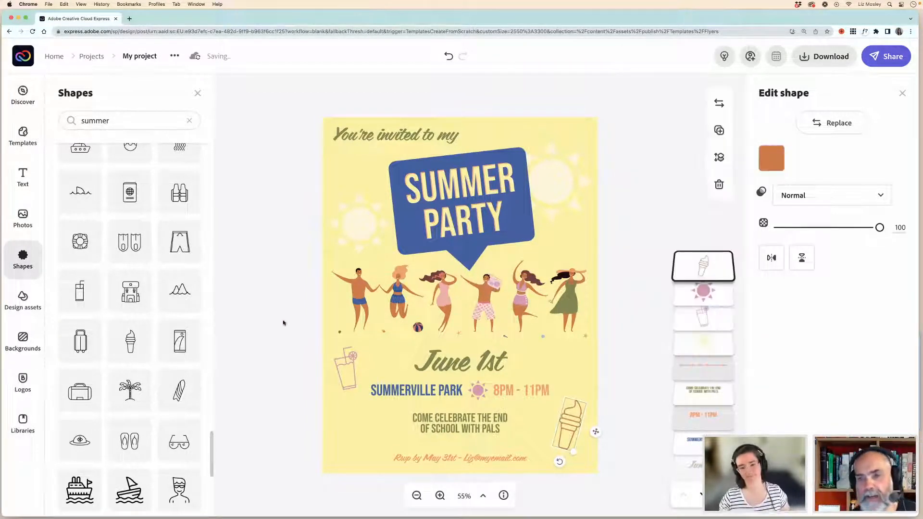
pyautogui.click(284, 322)
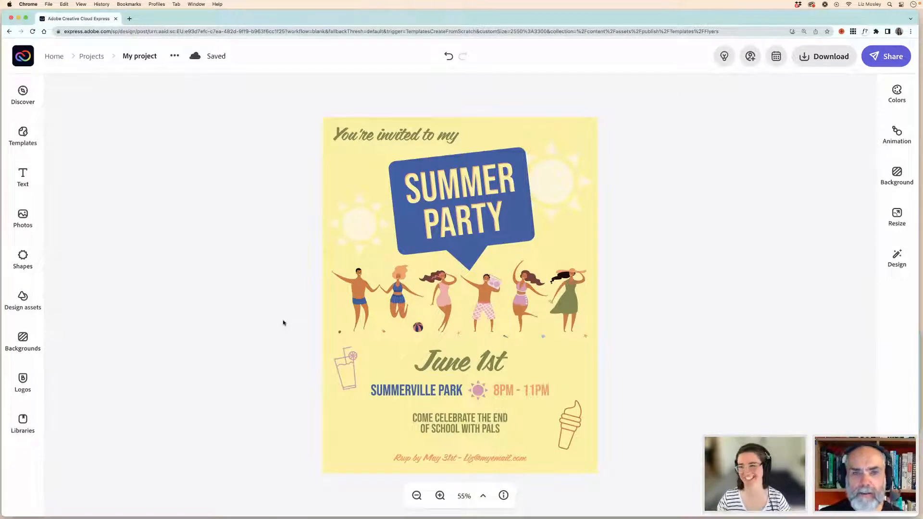
# - Download the finished flyer as a PDF
pyautogui.click(807, 60)
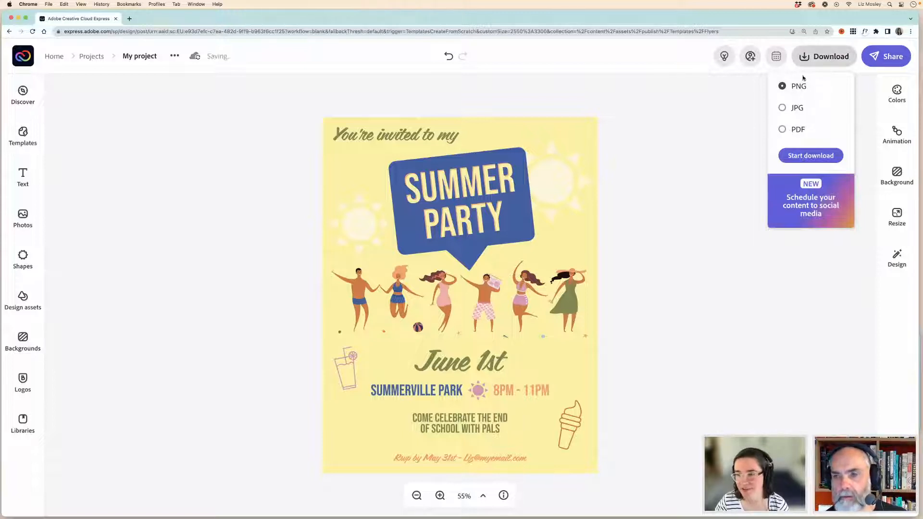
pyautogui.click(782, 130)
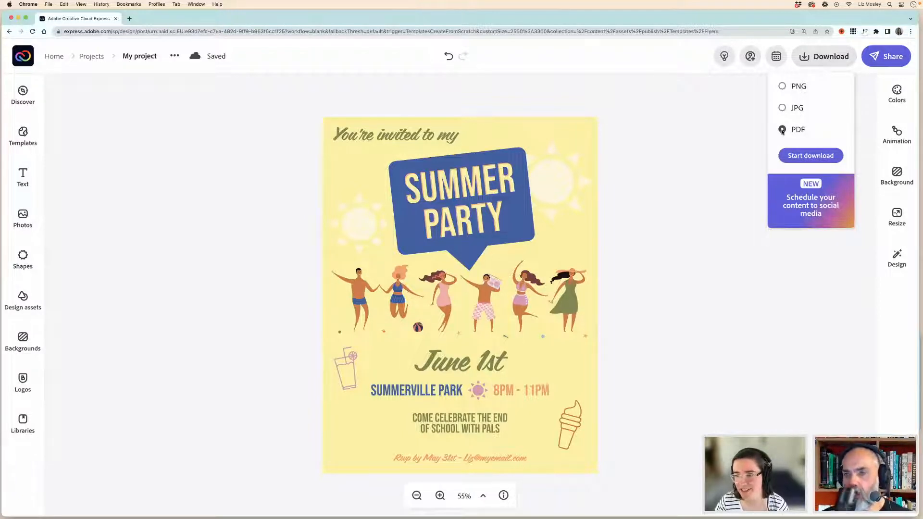
pyautogui.click(812, 155)
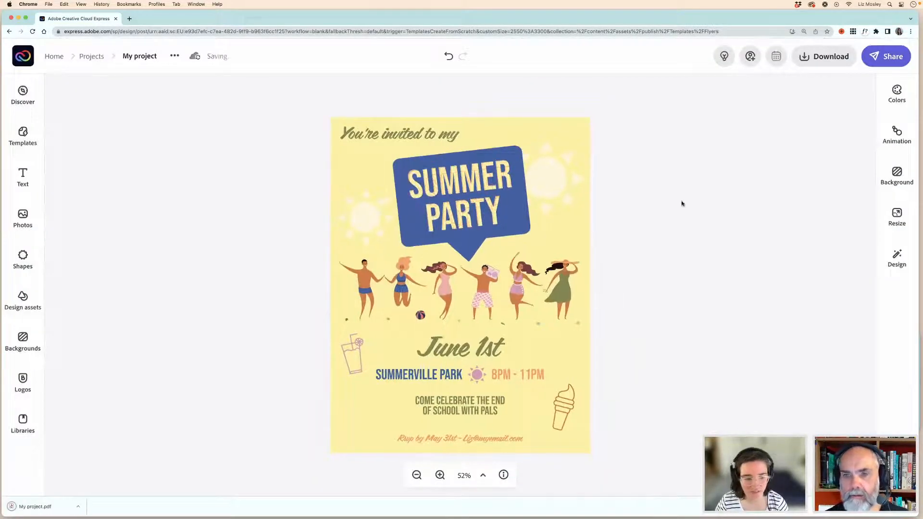
pyautogui.click(815, 58)
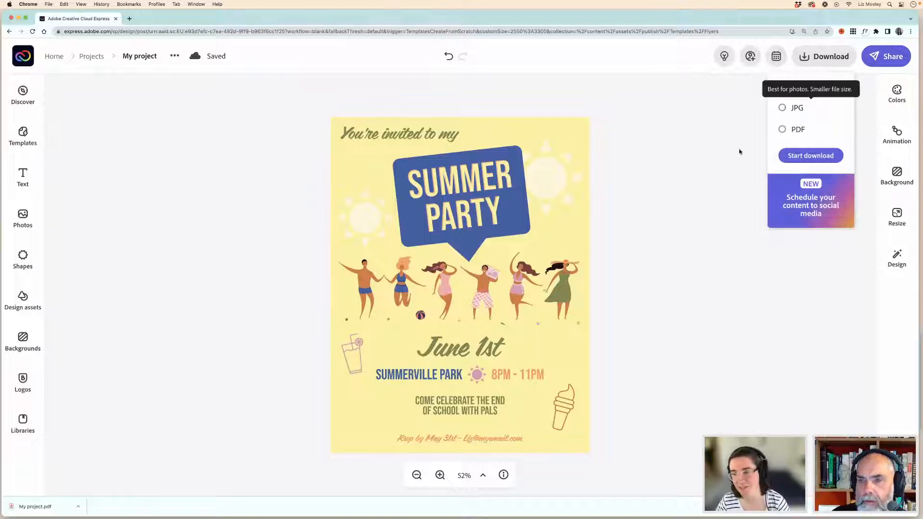
pyautogui.click(622, 165)
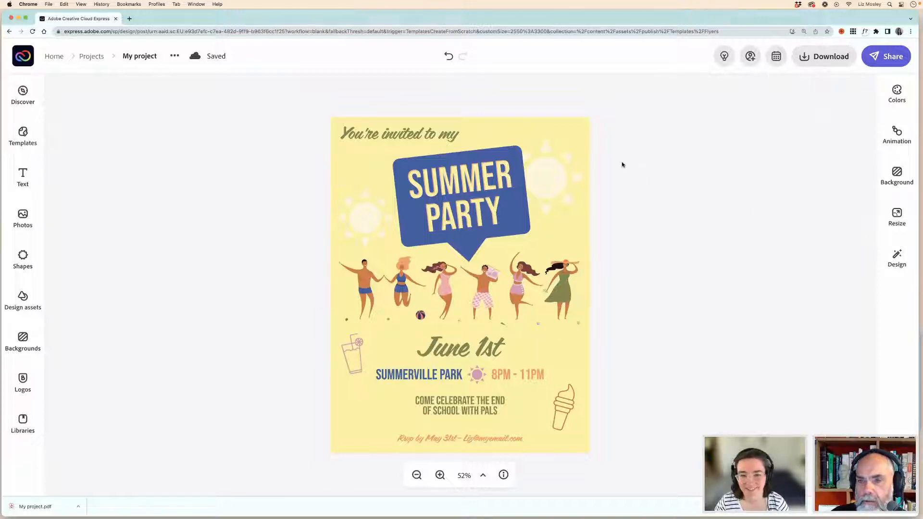